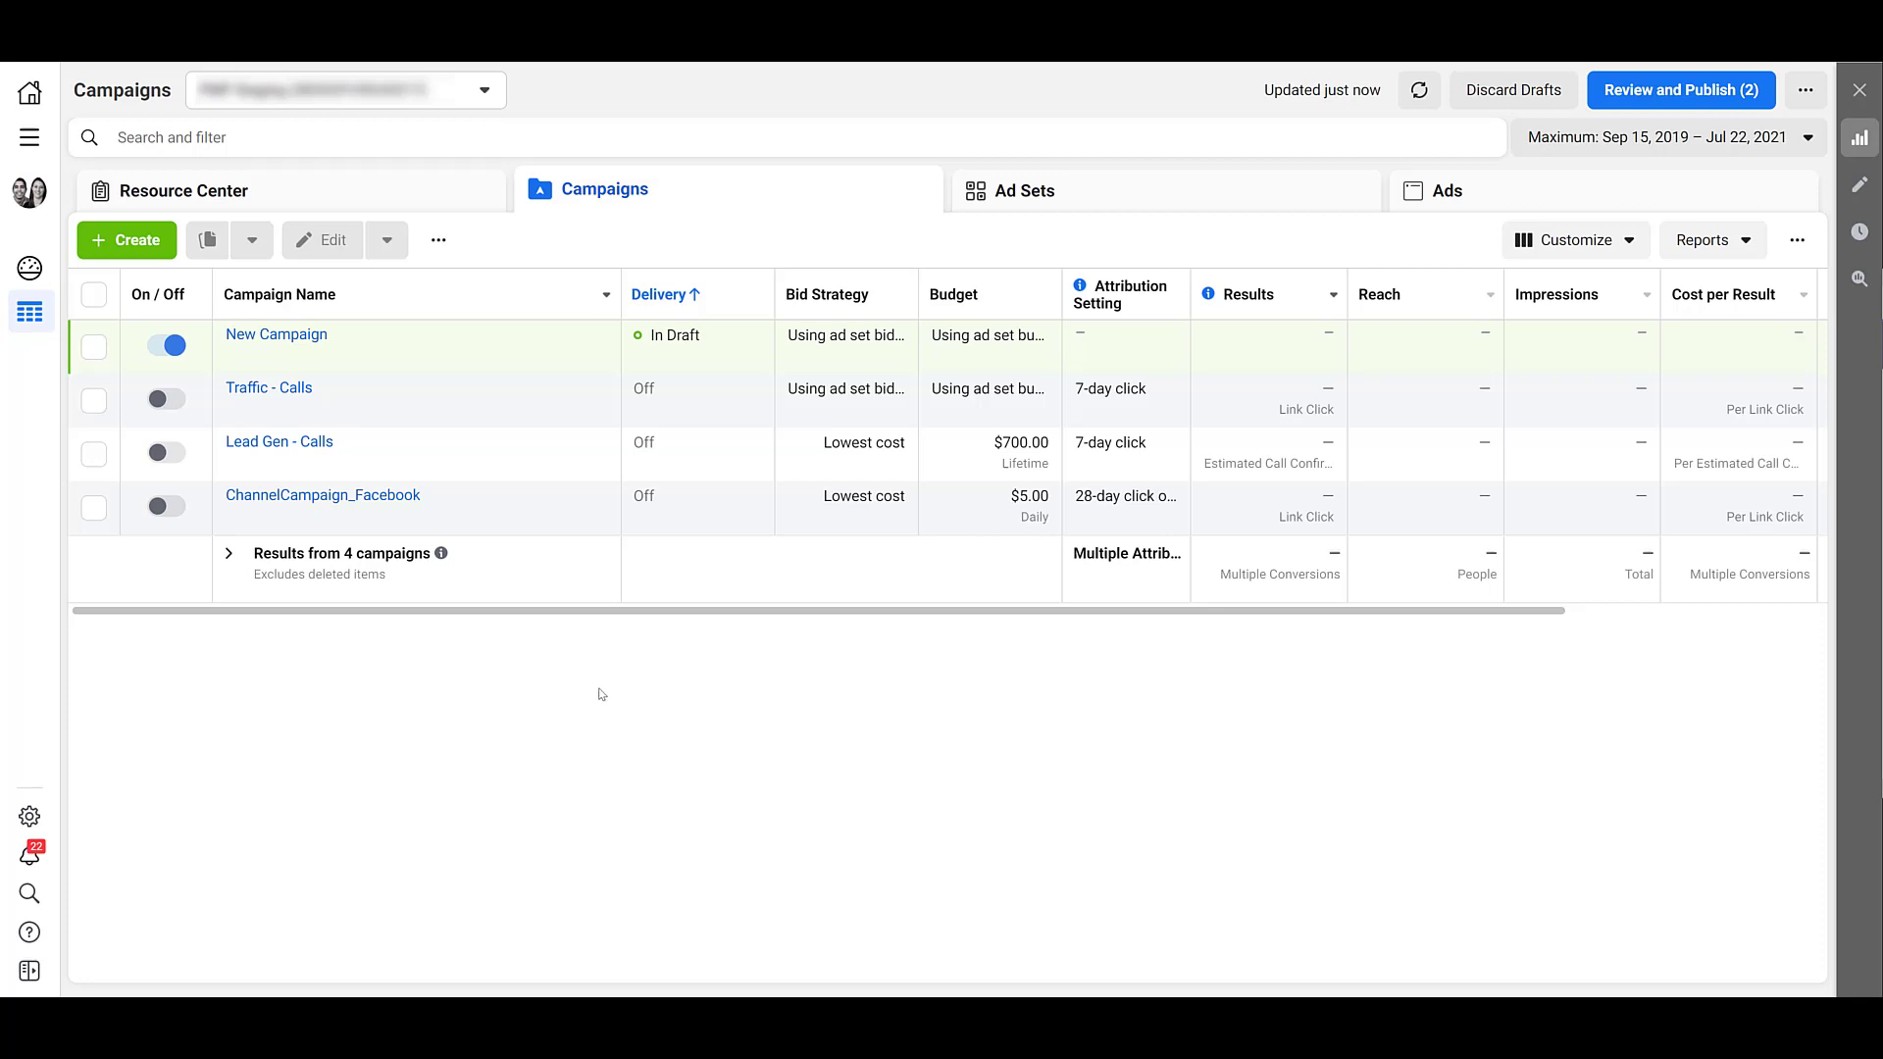
click(47, 138)
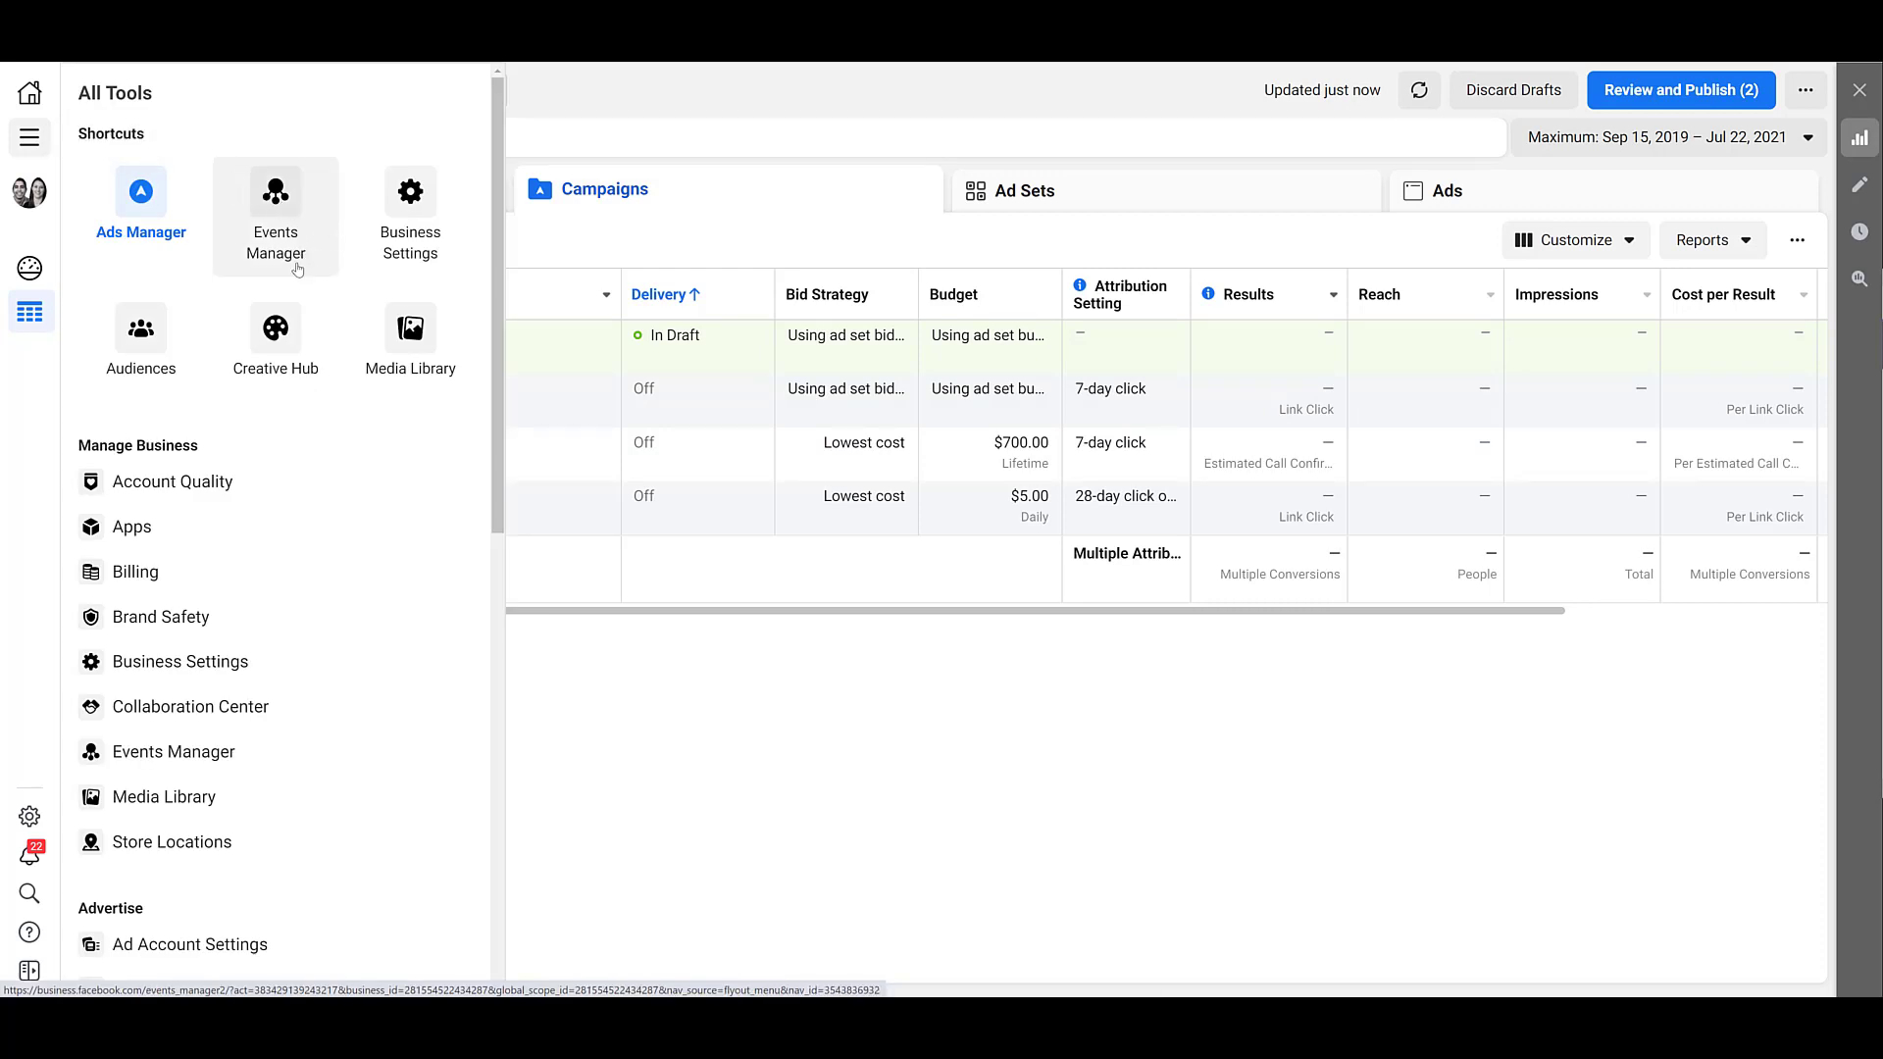
click(282, 752)
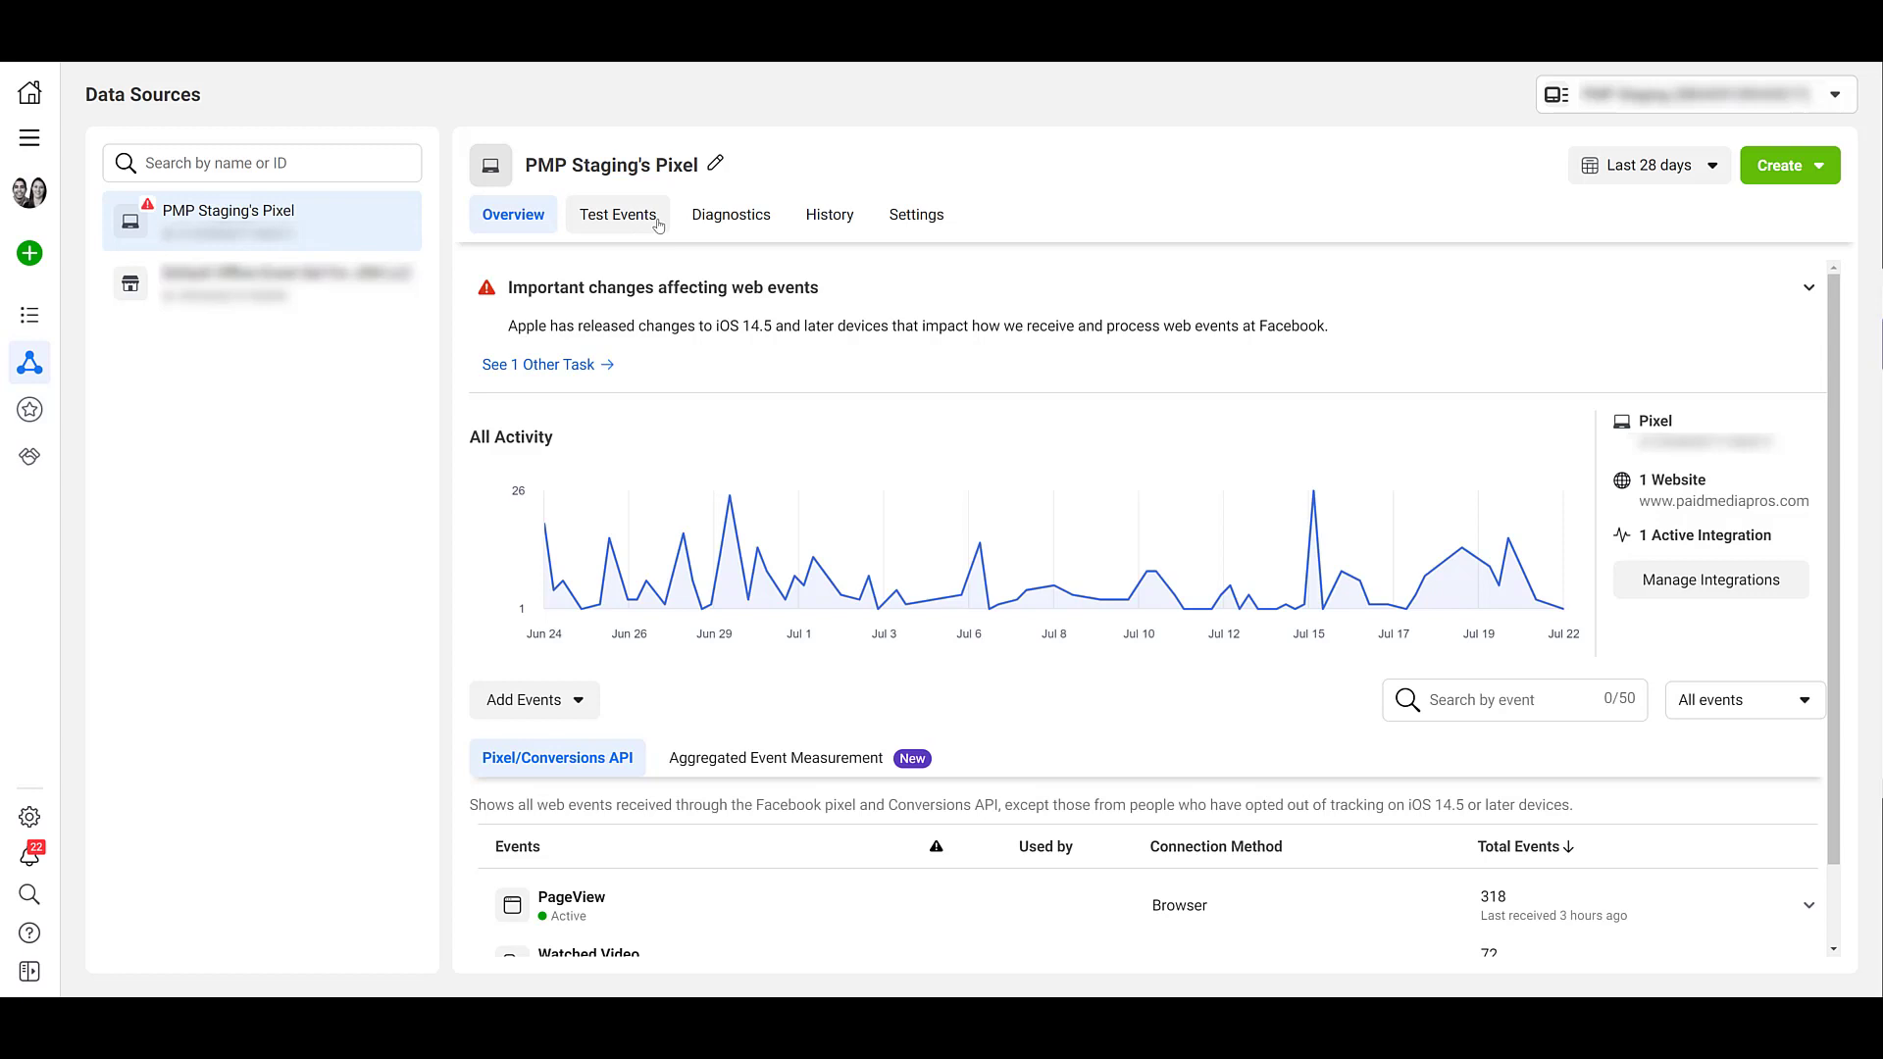
click(908, 215)
scroll(892, 392, down, 10)
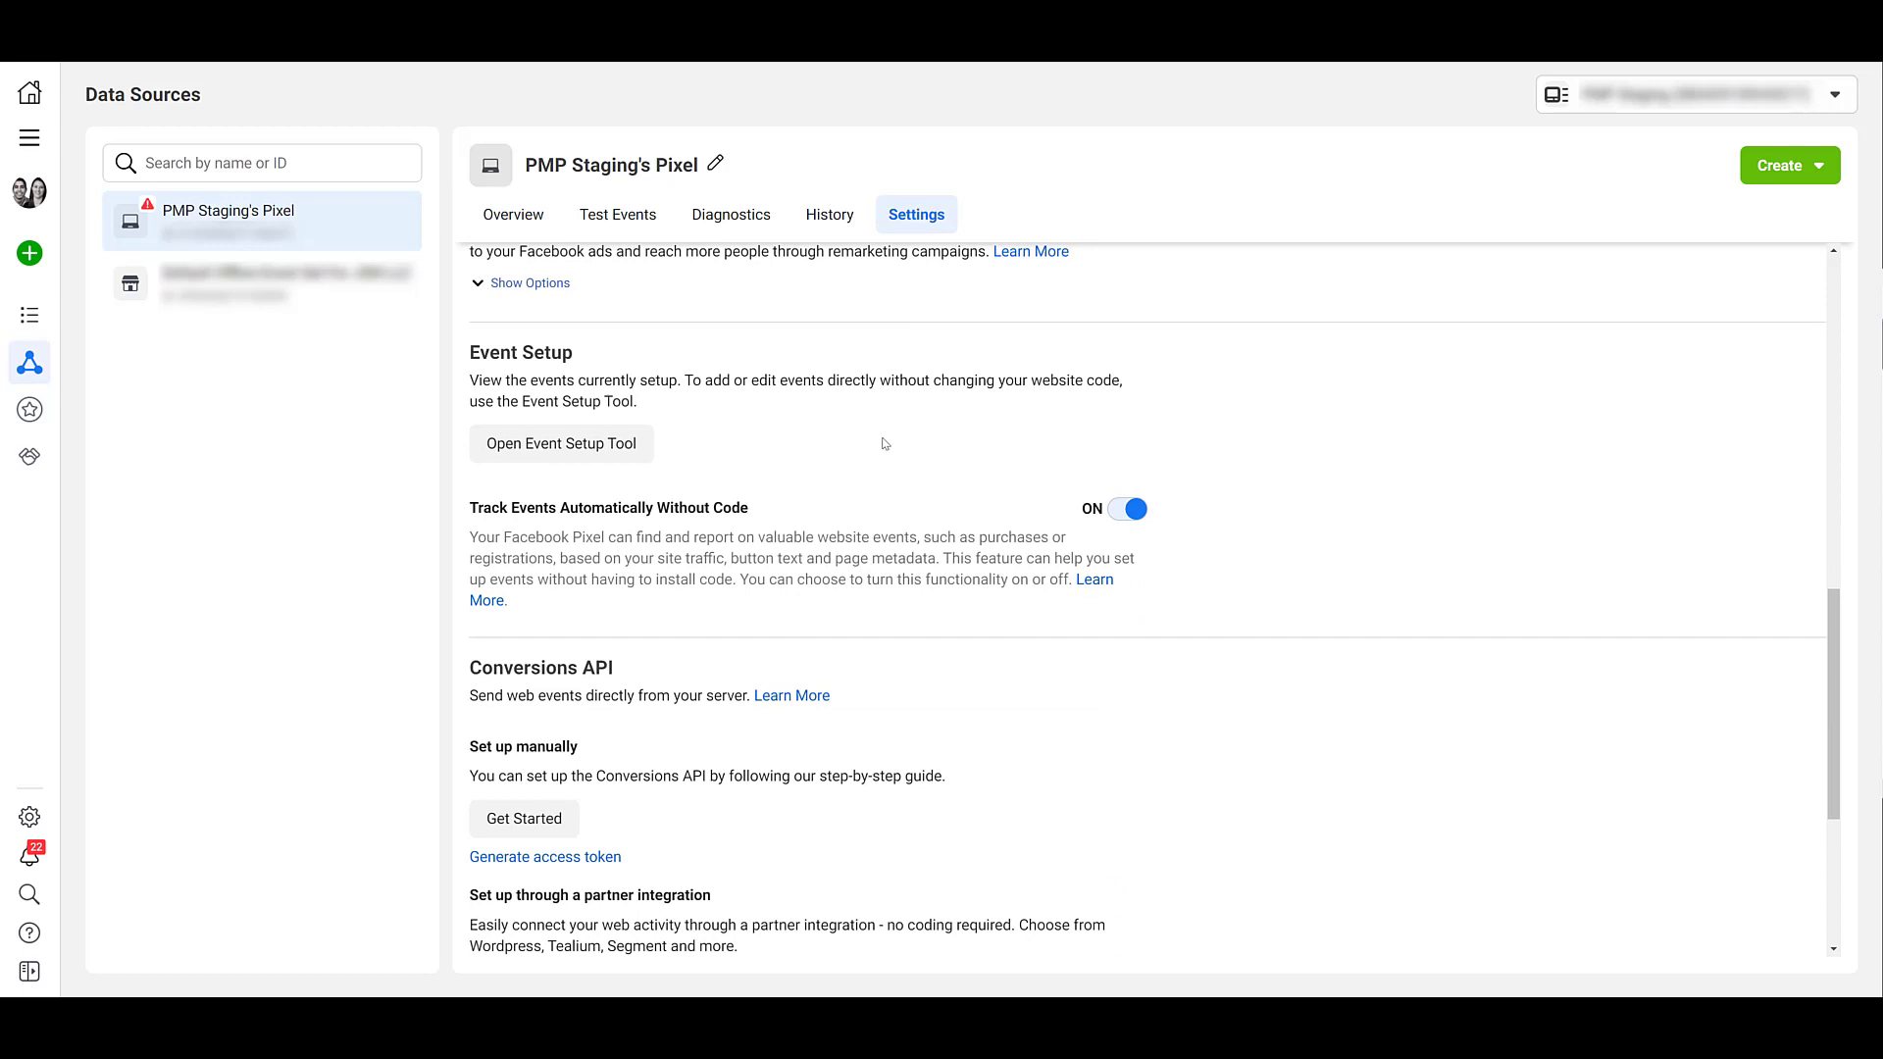
click(615, 450)
click(650, 456)
text(https://www.paidmediapros.com/)
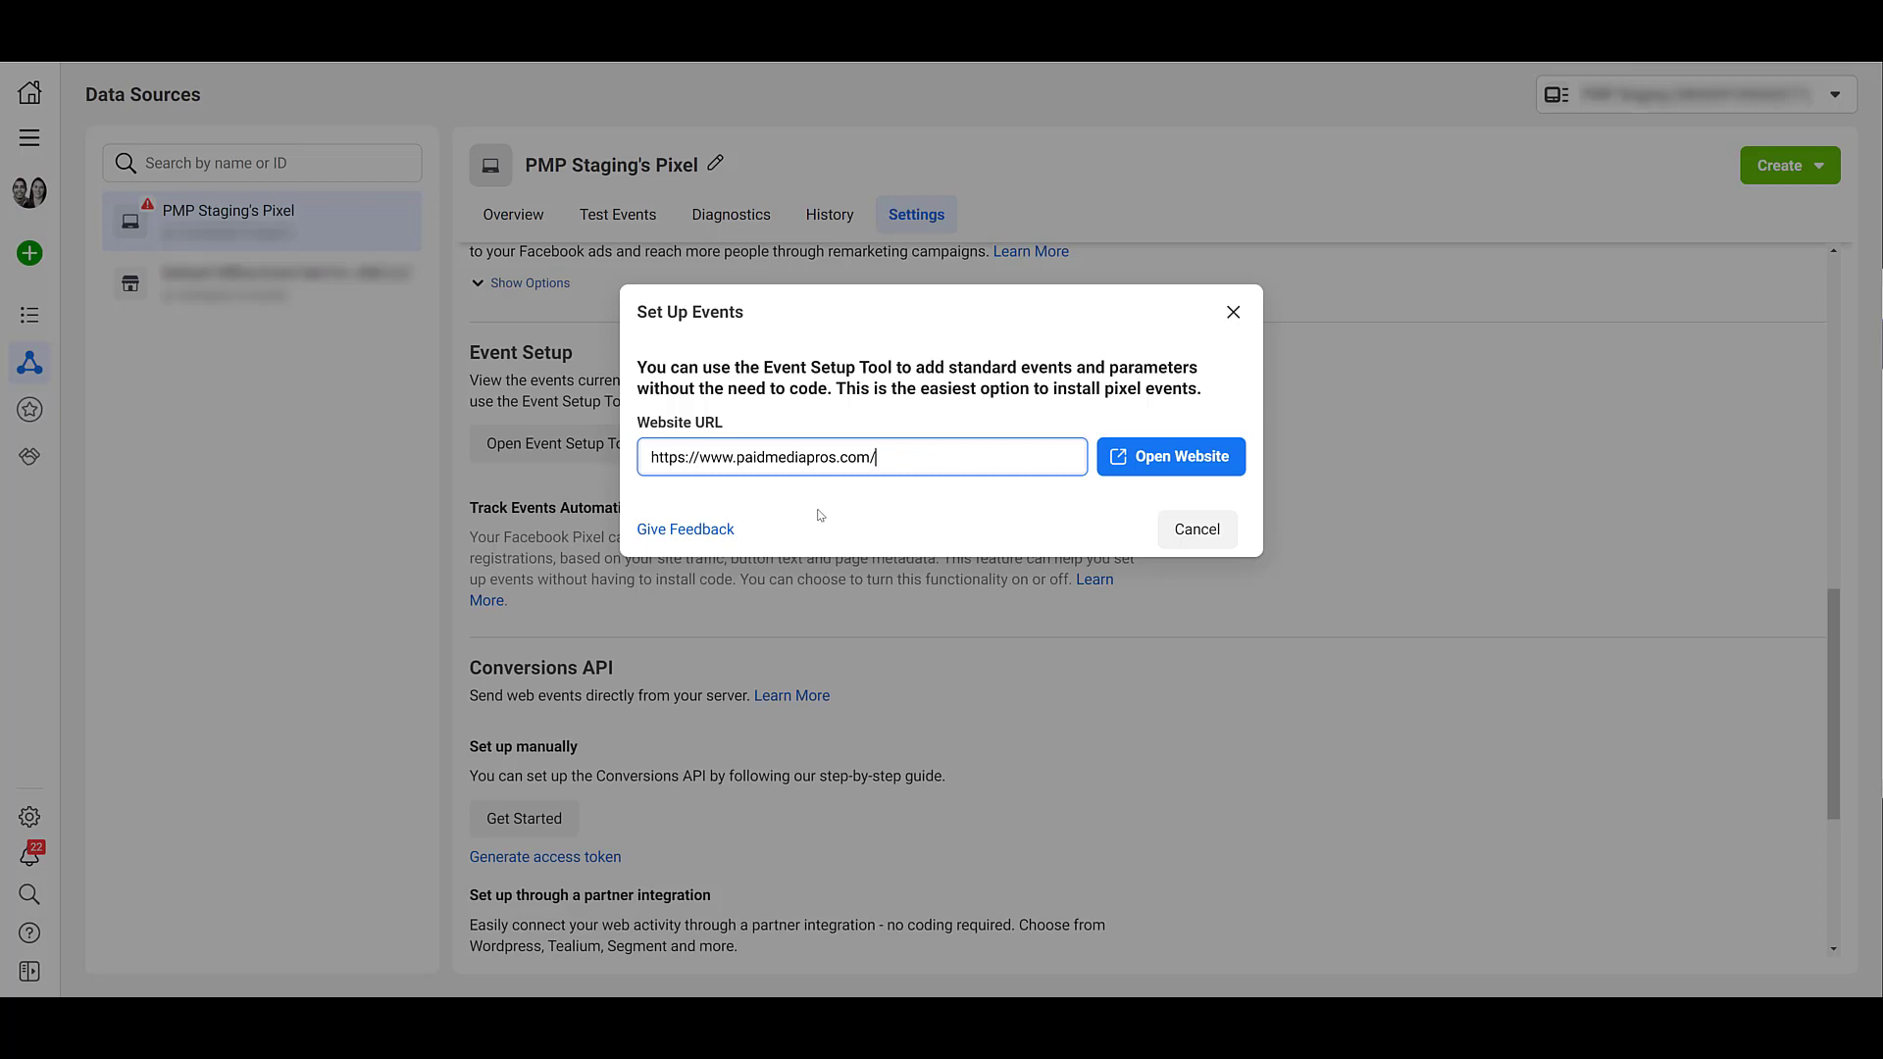
Step: Open paidmediapros.com in the setup tool and select the Paid Media Pros YouTube channel link as a new button
click(1157, 471)
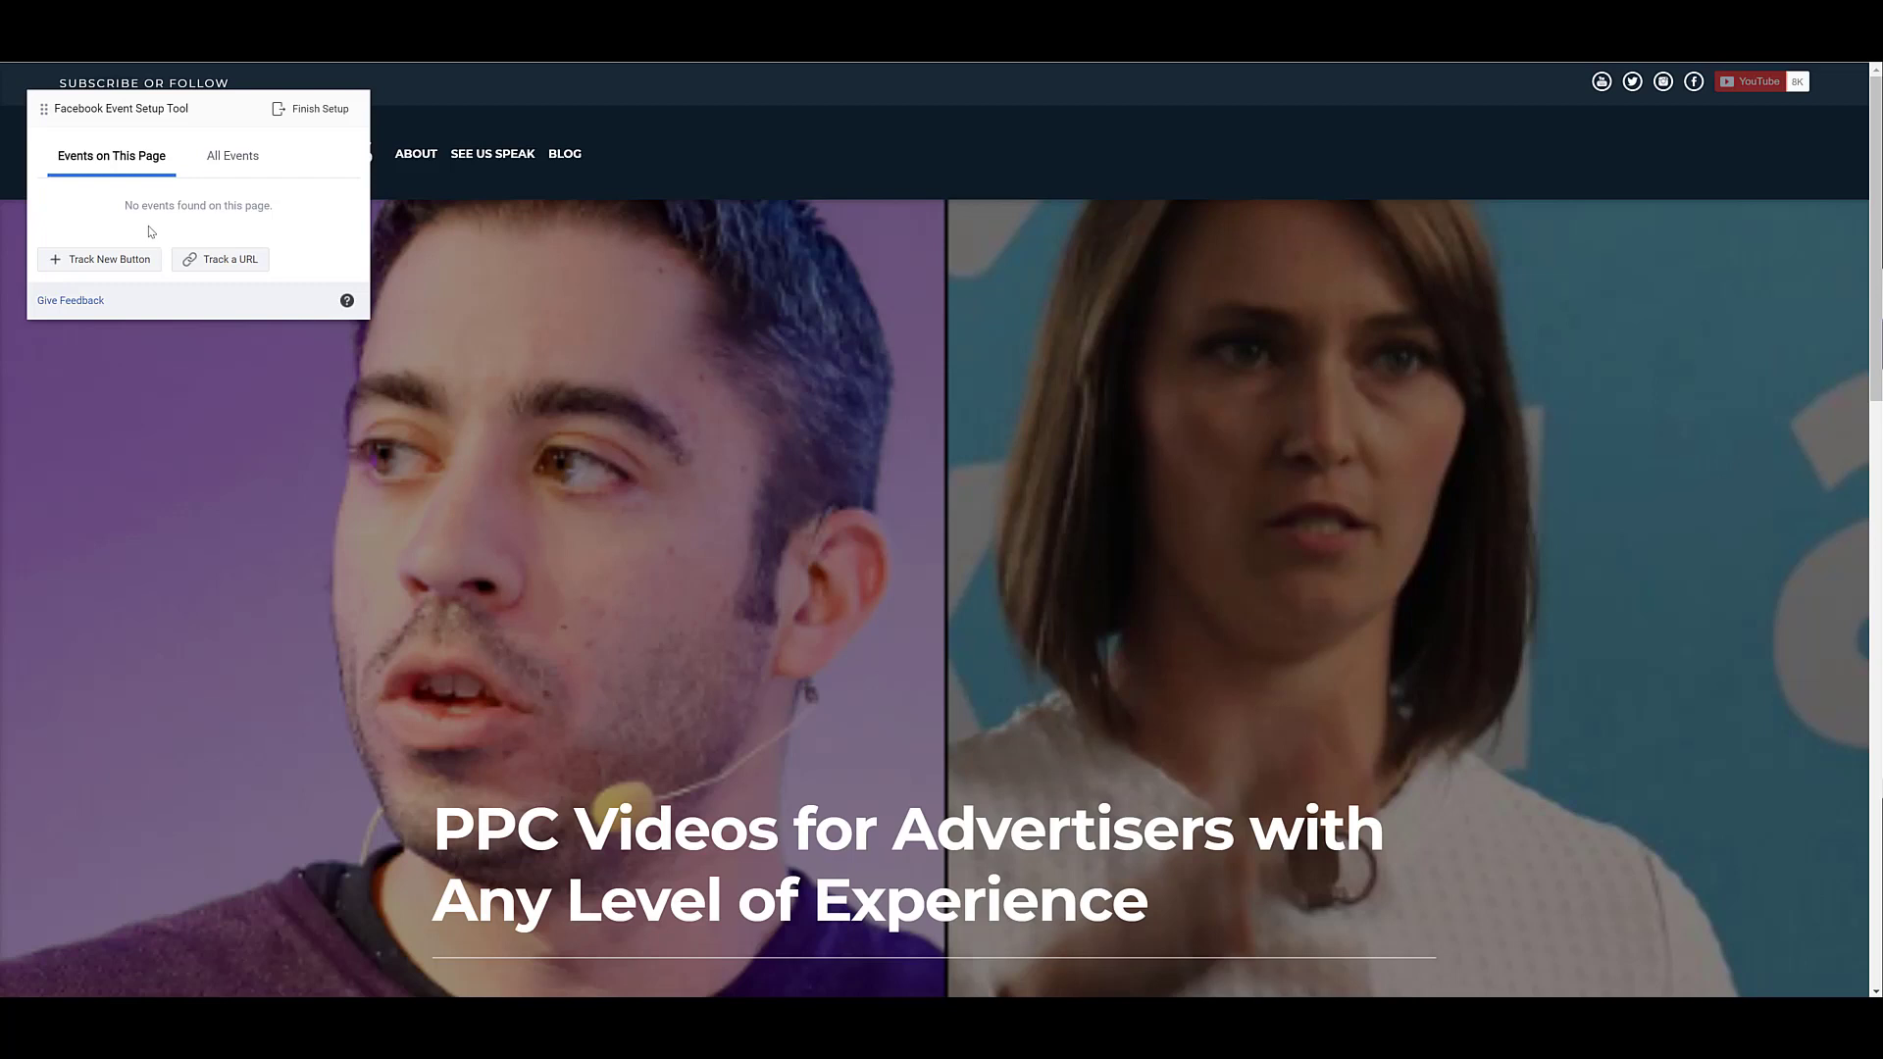
click(126, 266)
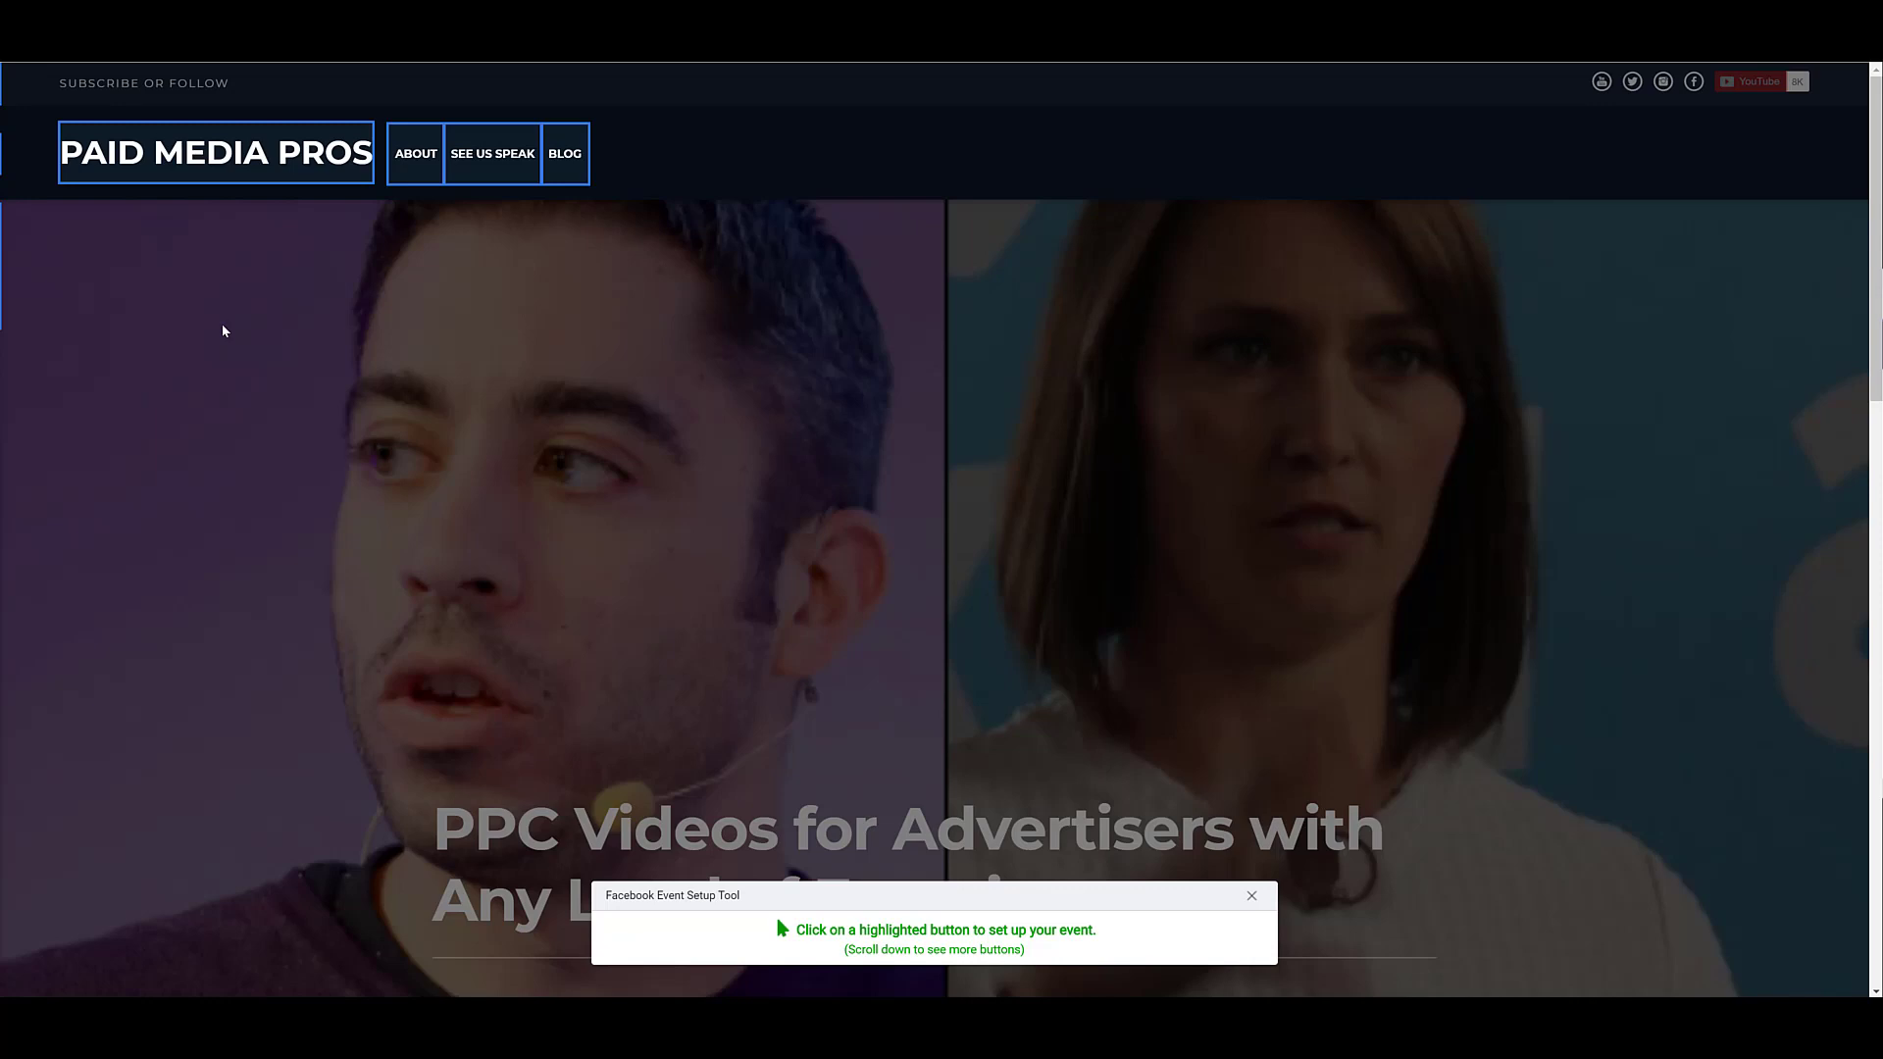
scroll(223, 330, down, 12)
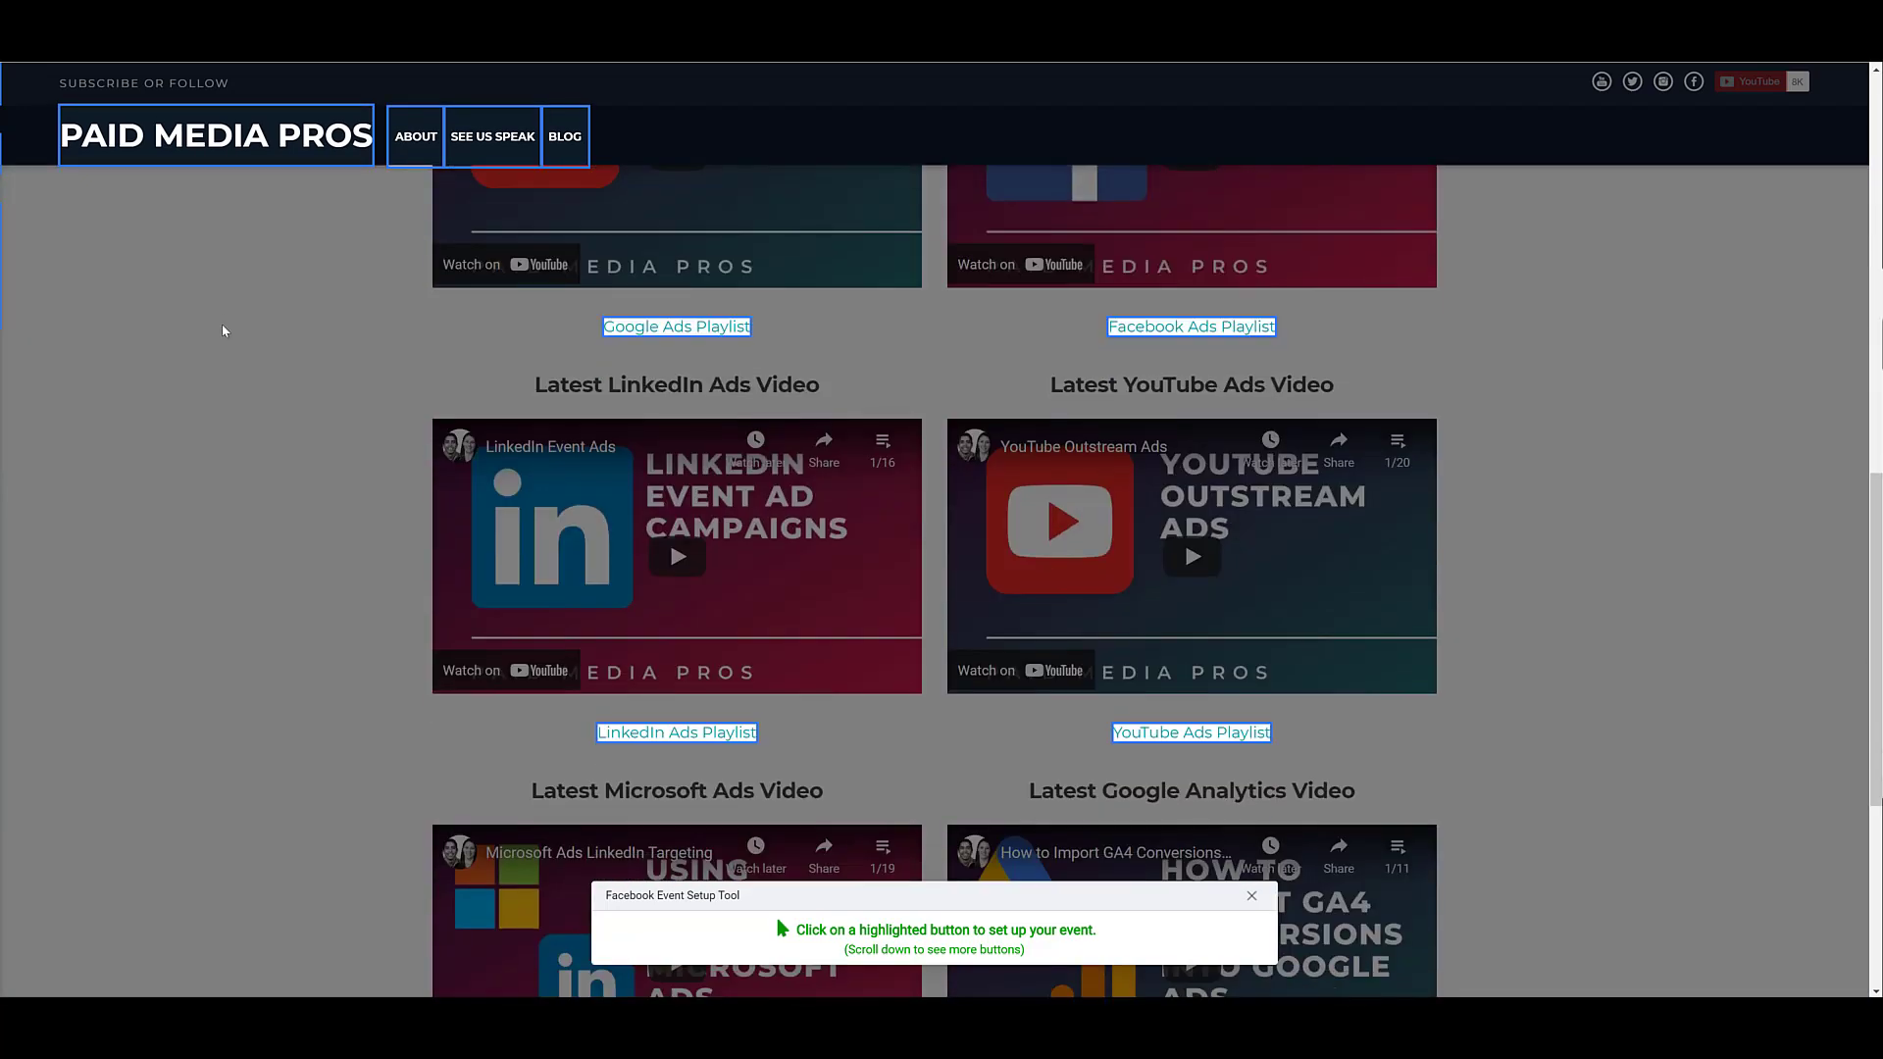
scroll(223, 331, down, 5)
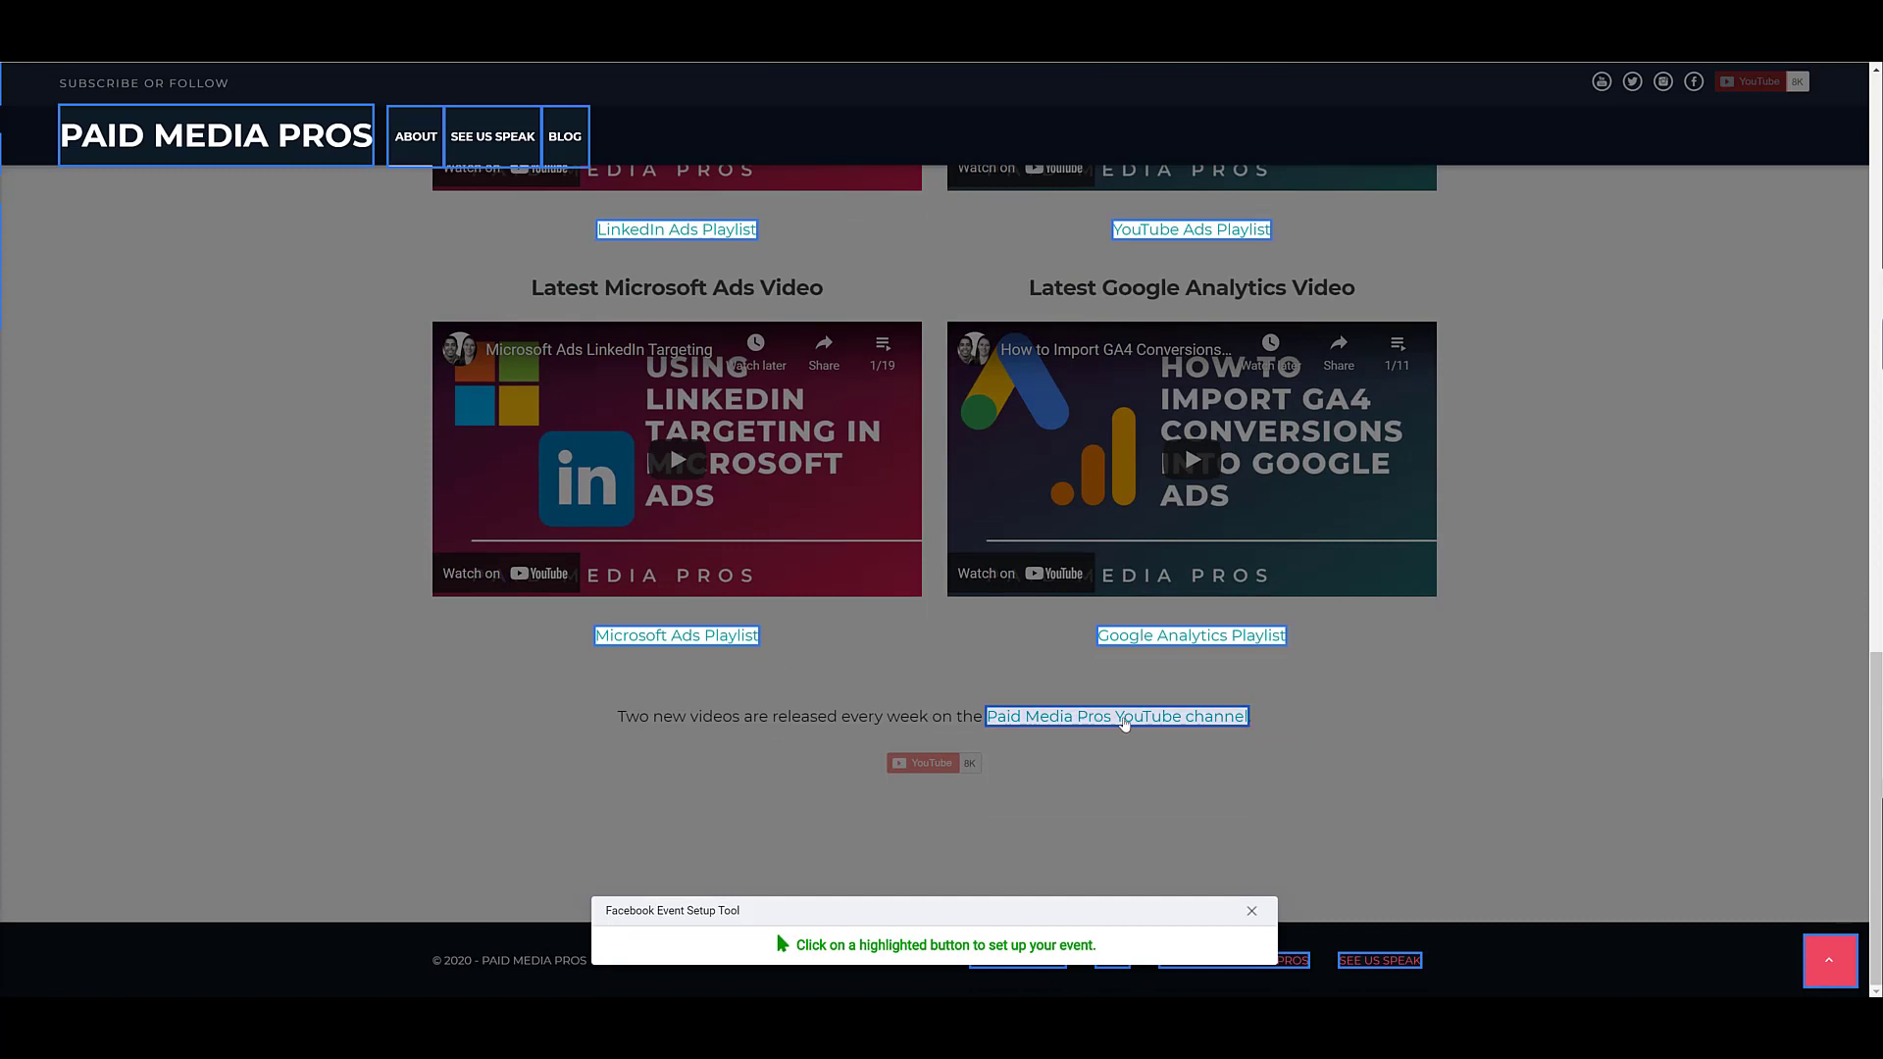
click(1125, 720)
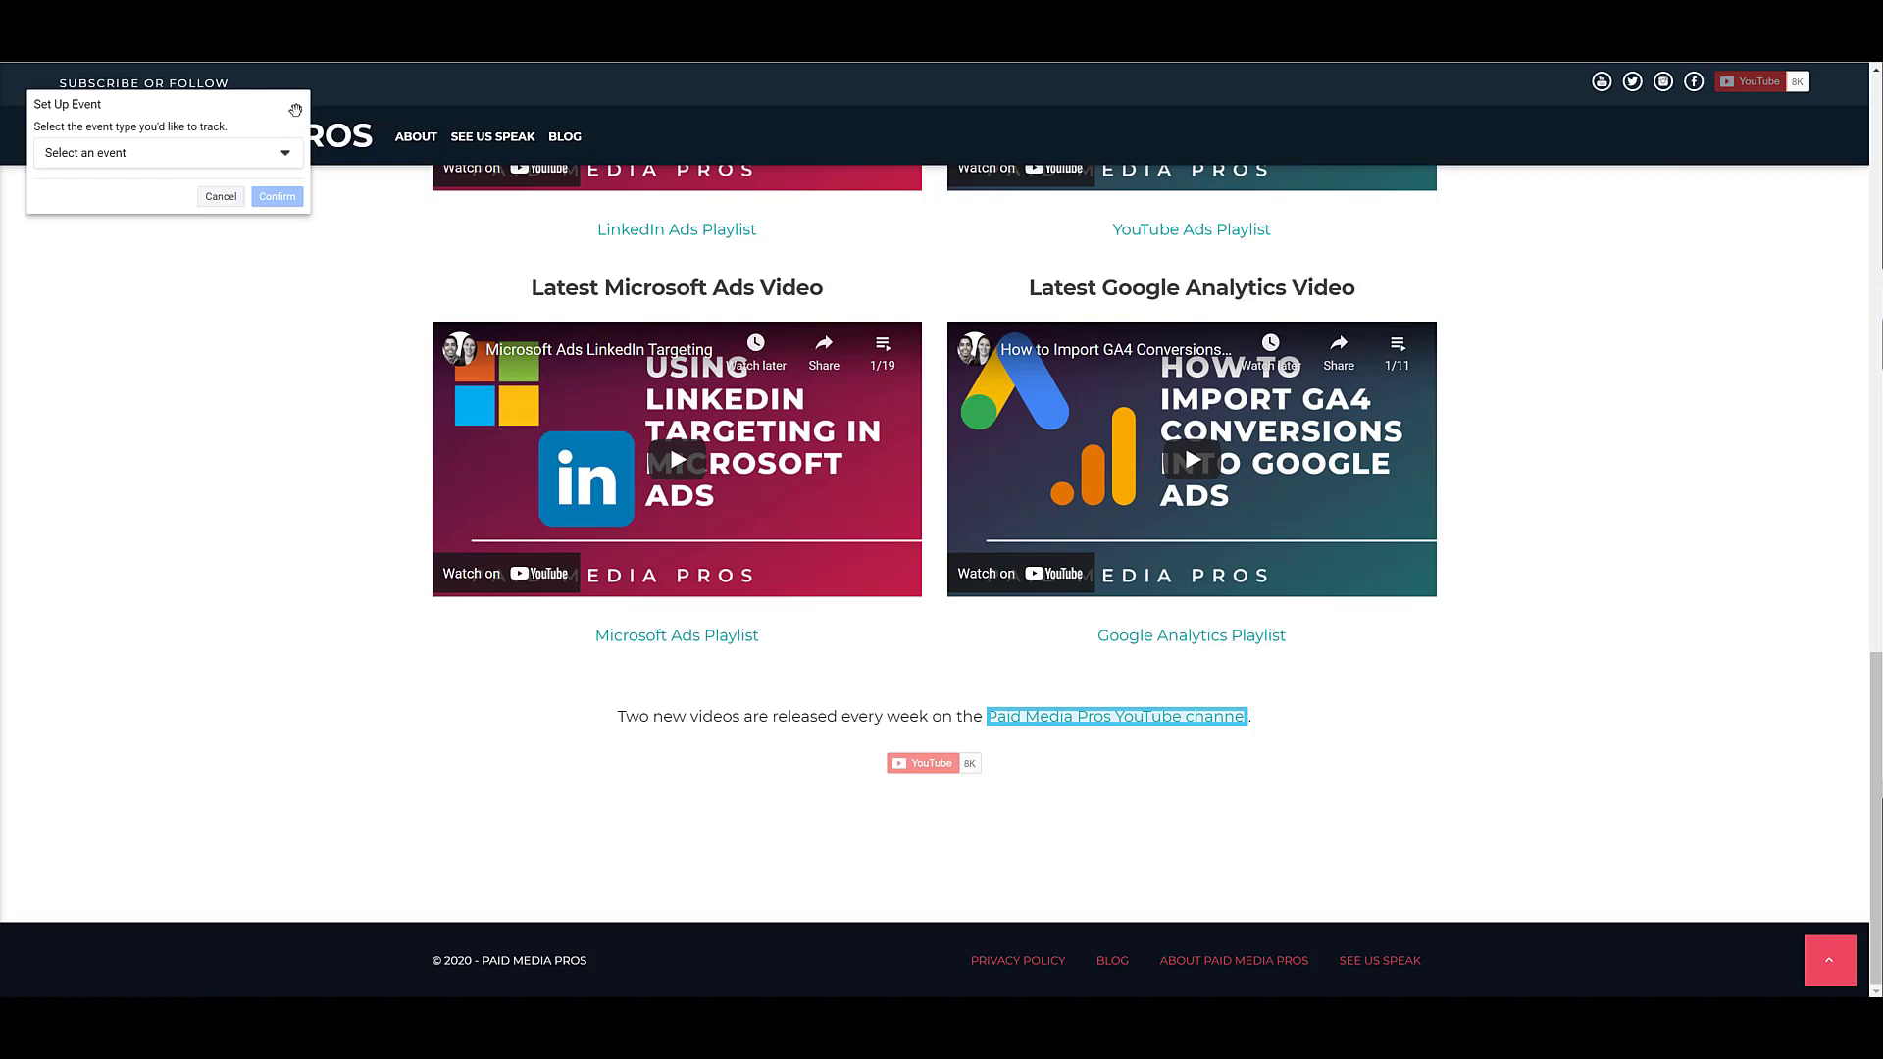
Step: Choose View Content as the event type and leave out the value
click(242, 163)
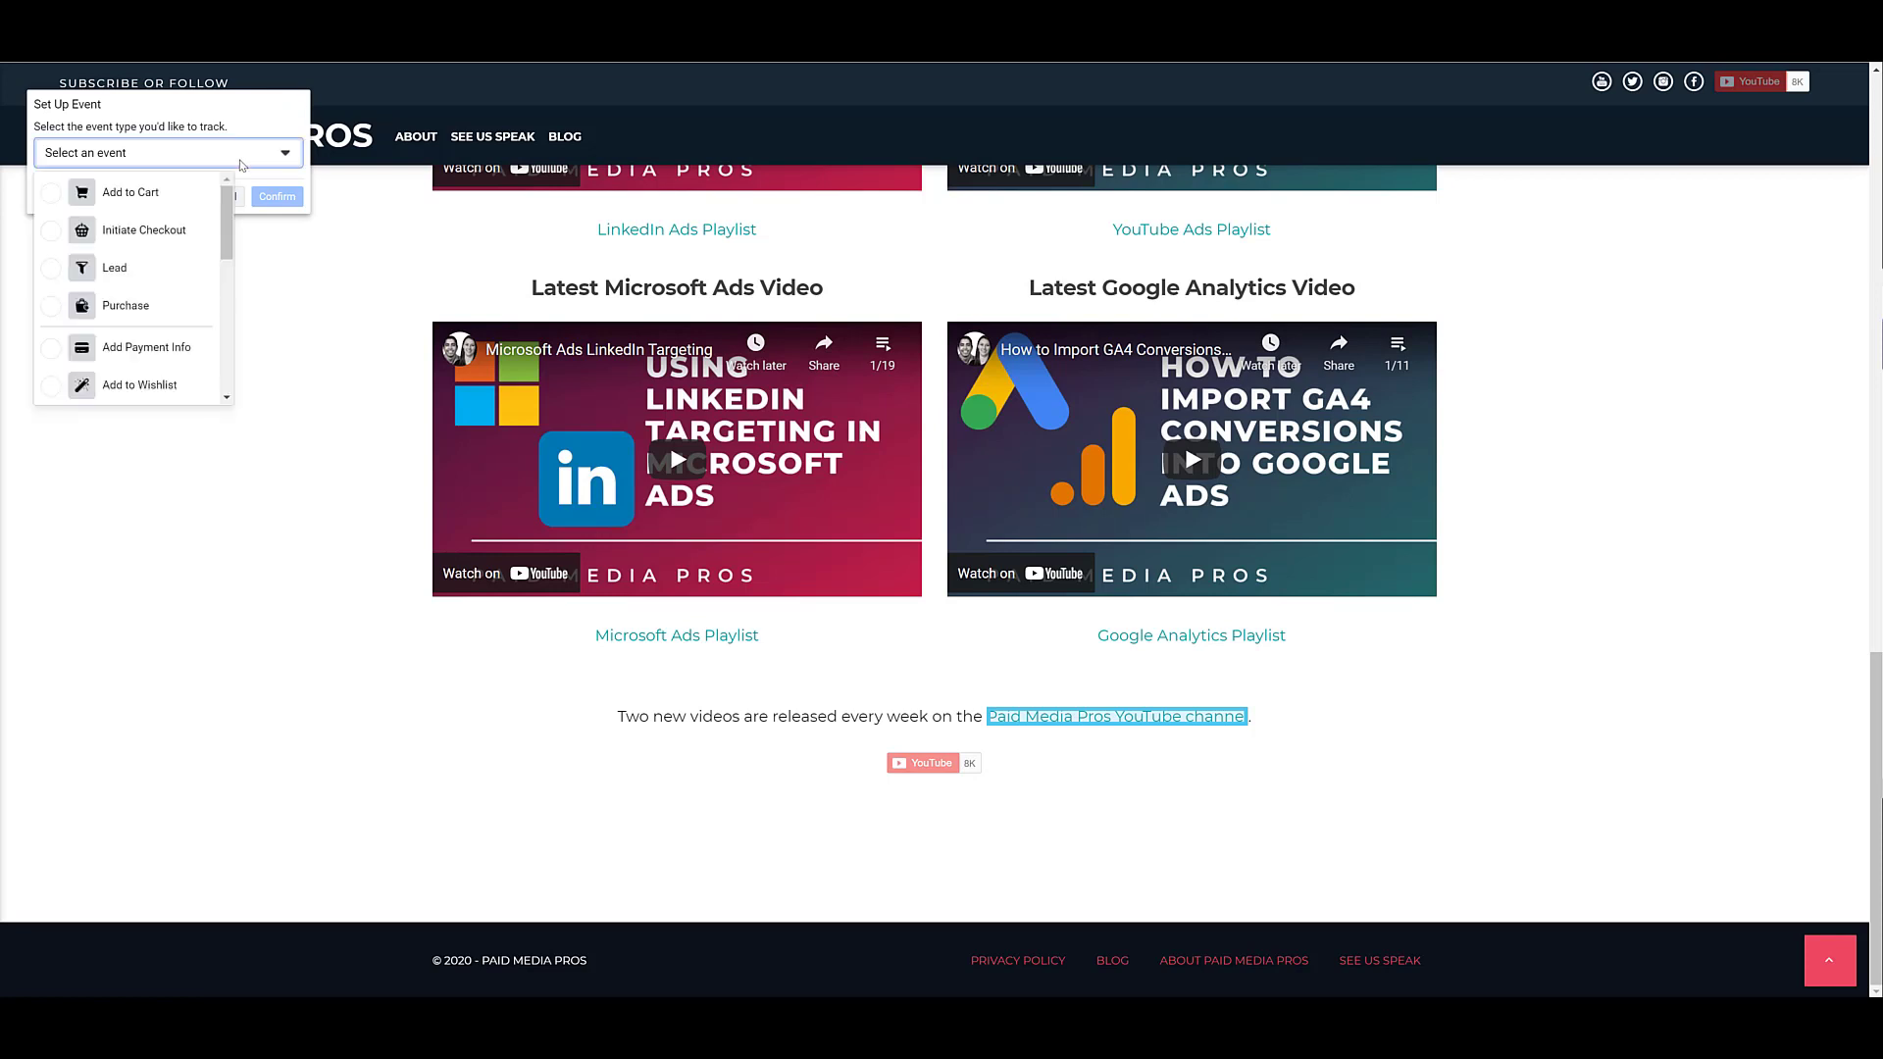
scroll(183, 217, down, 5)
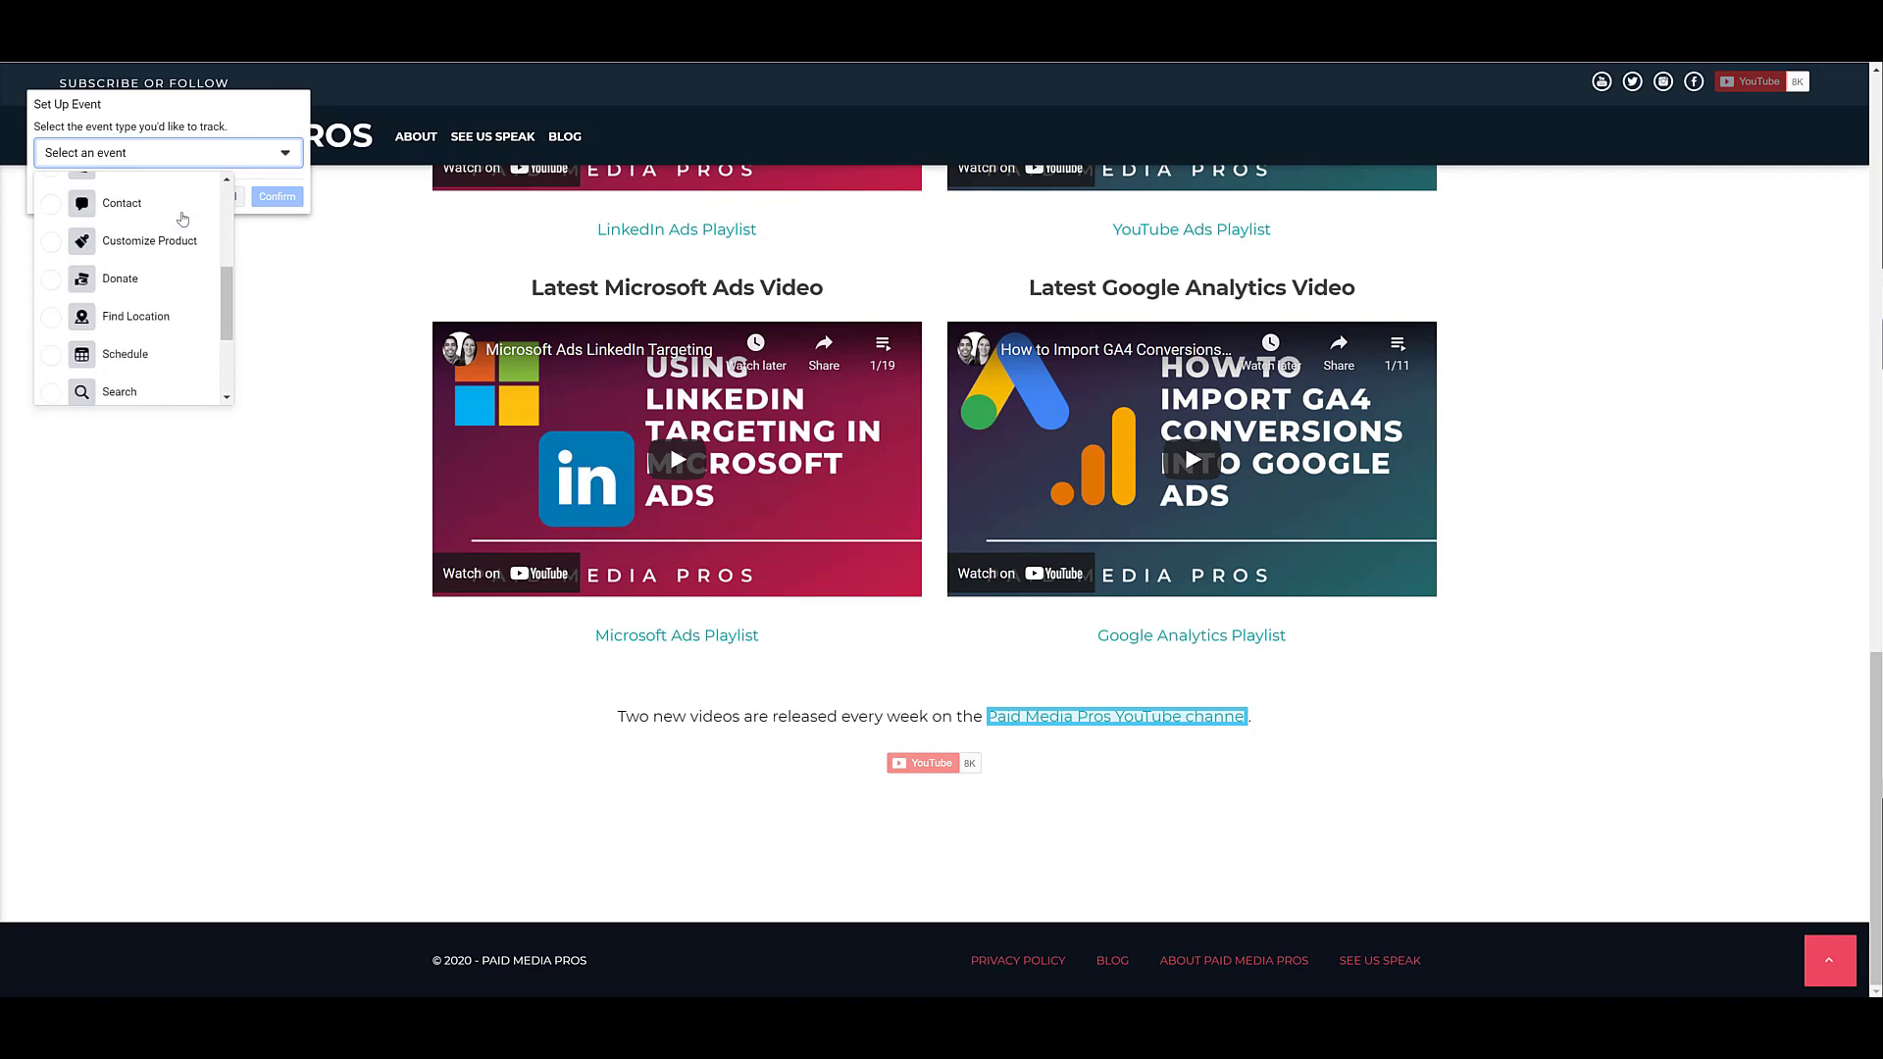
scroll(182, 218, down, 2)
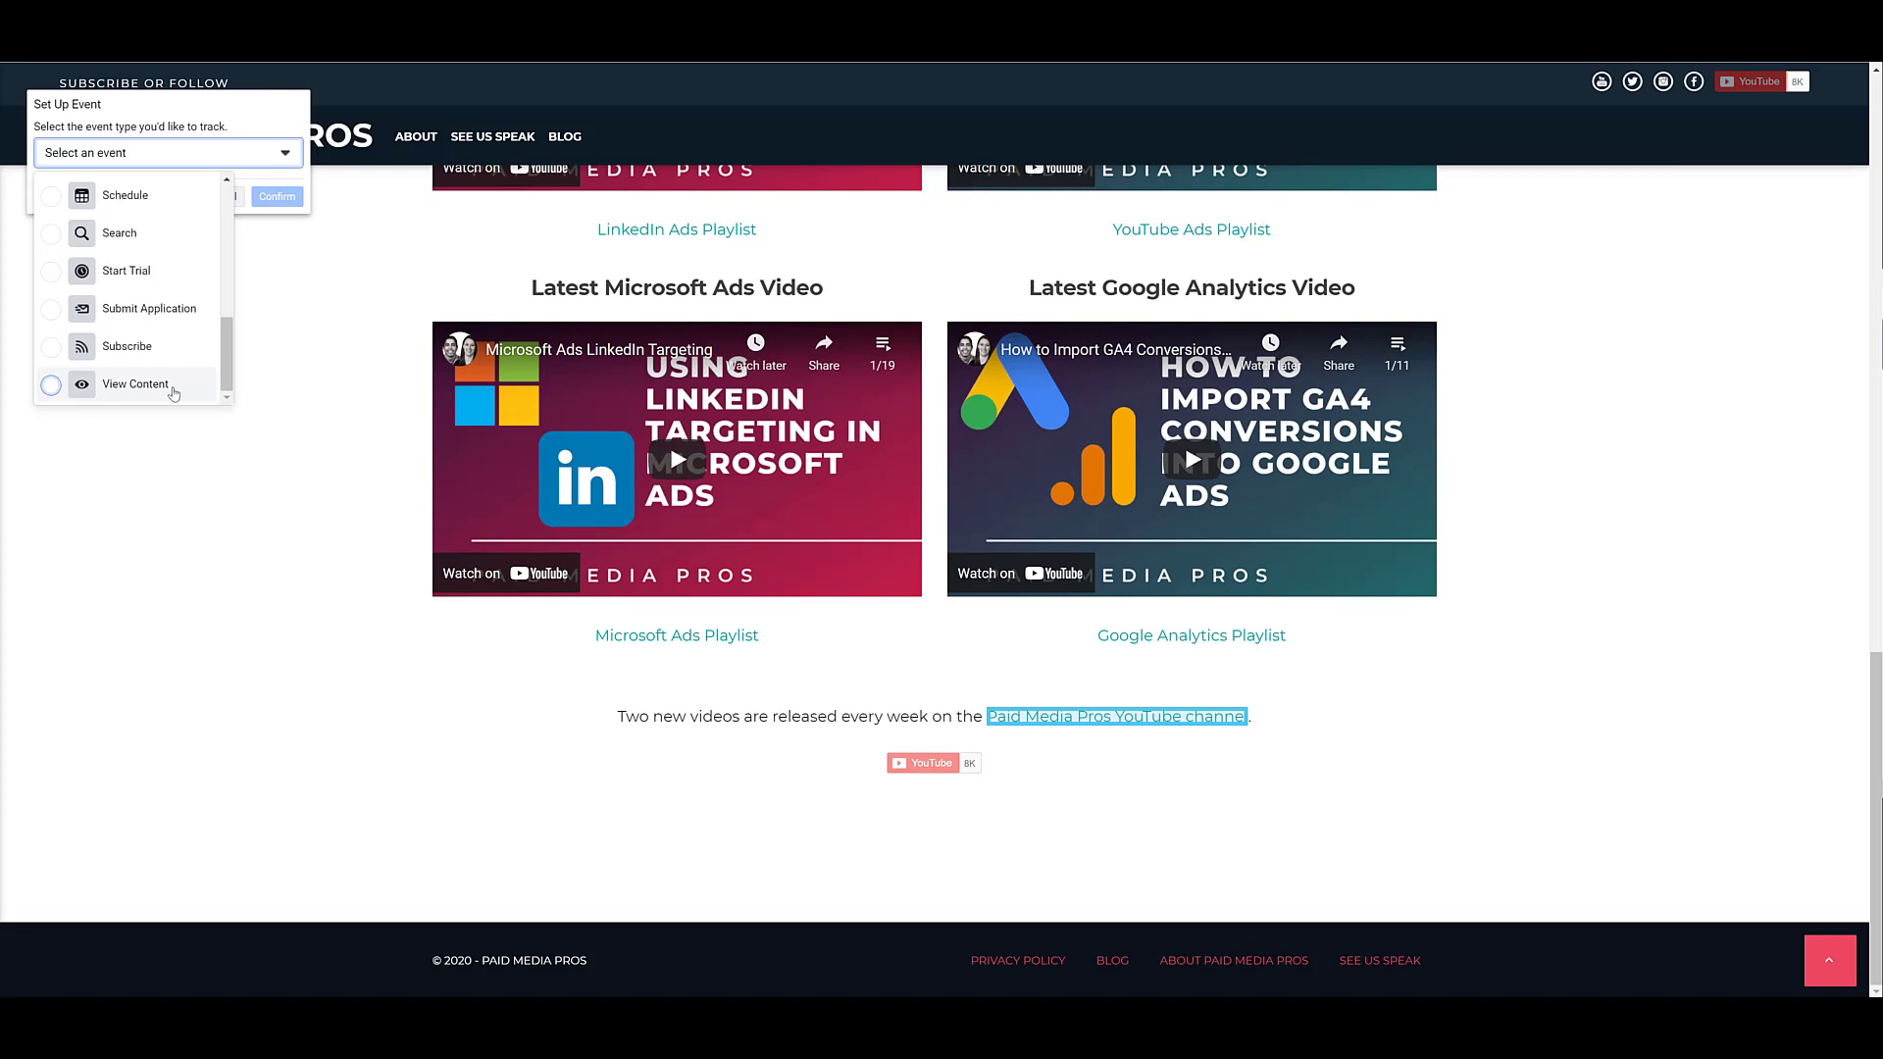
click(173, 393)
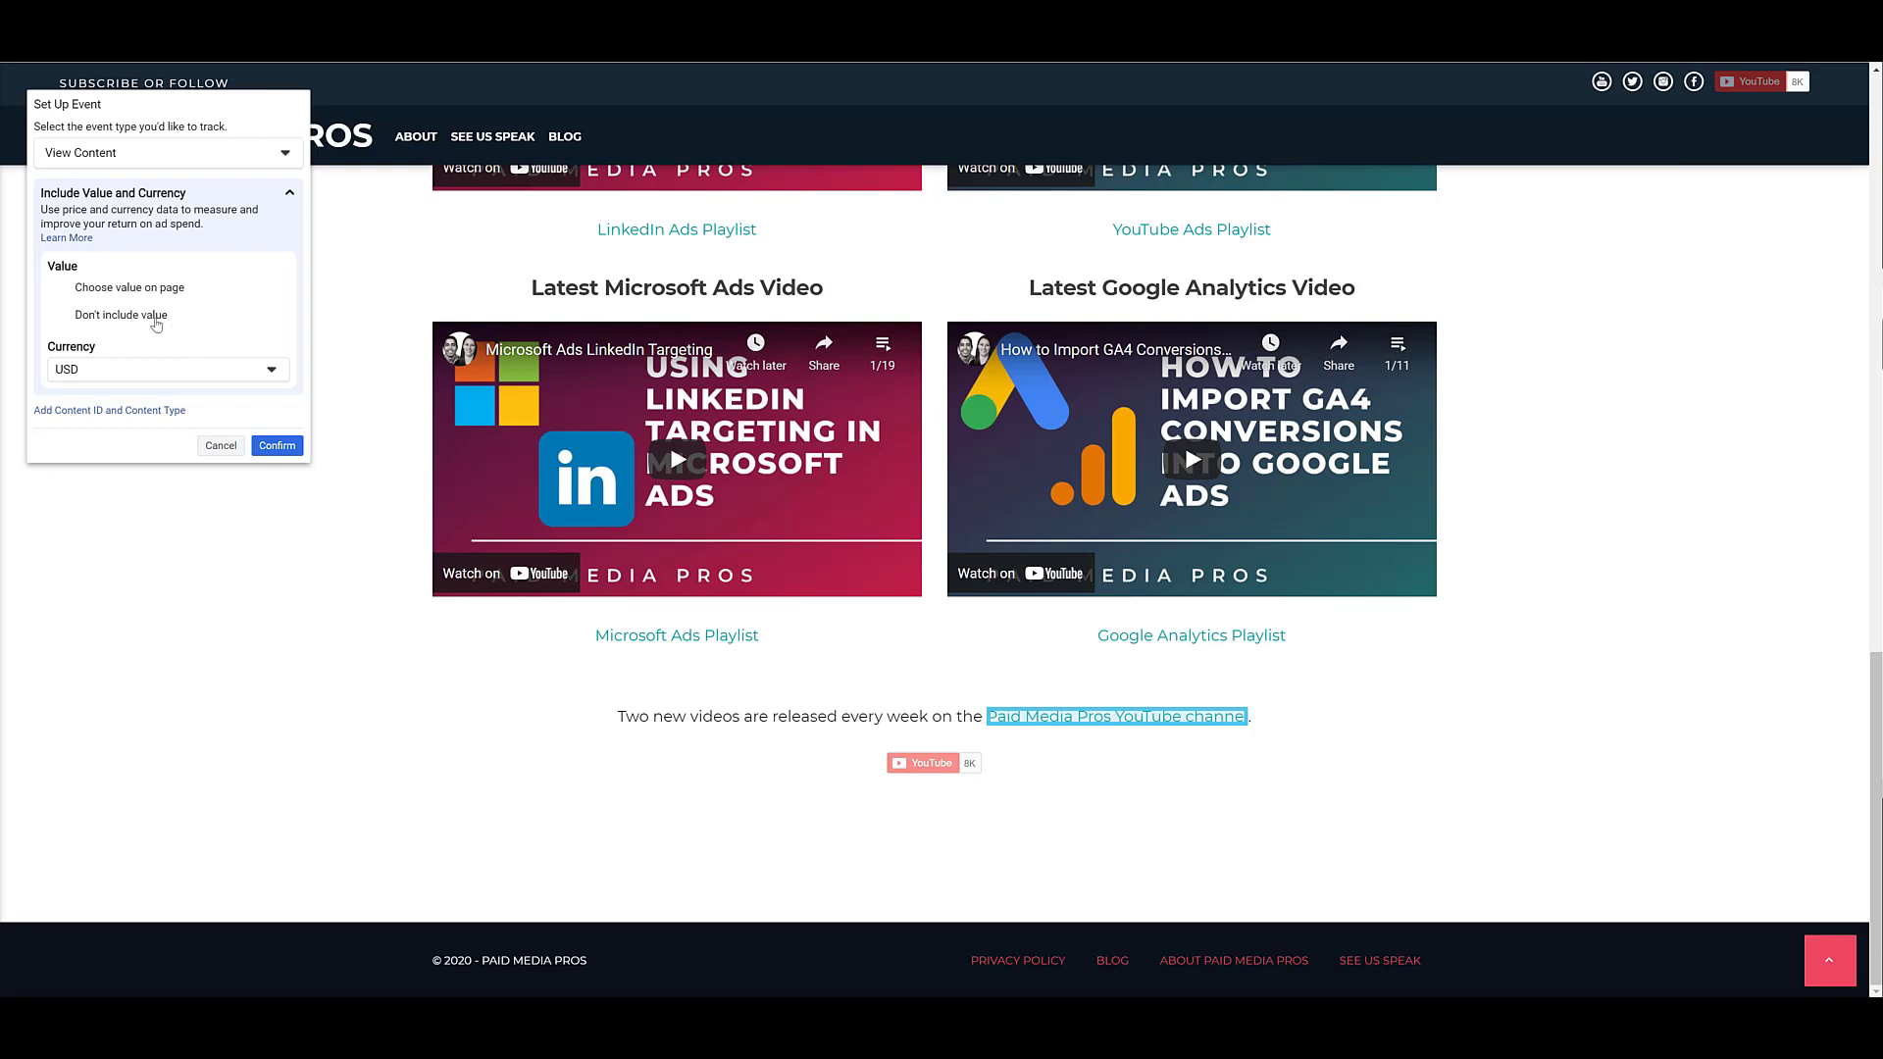
click(156, 324)
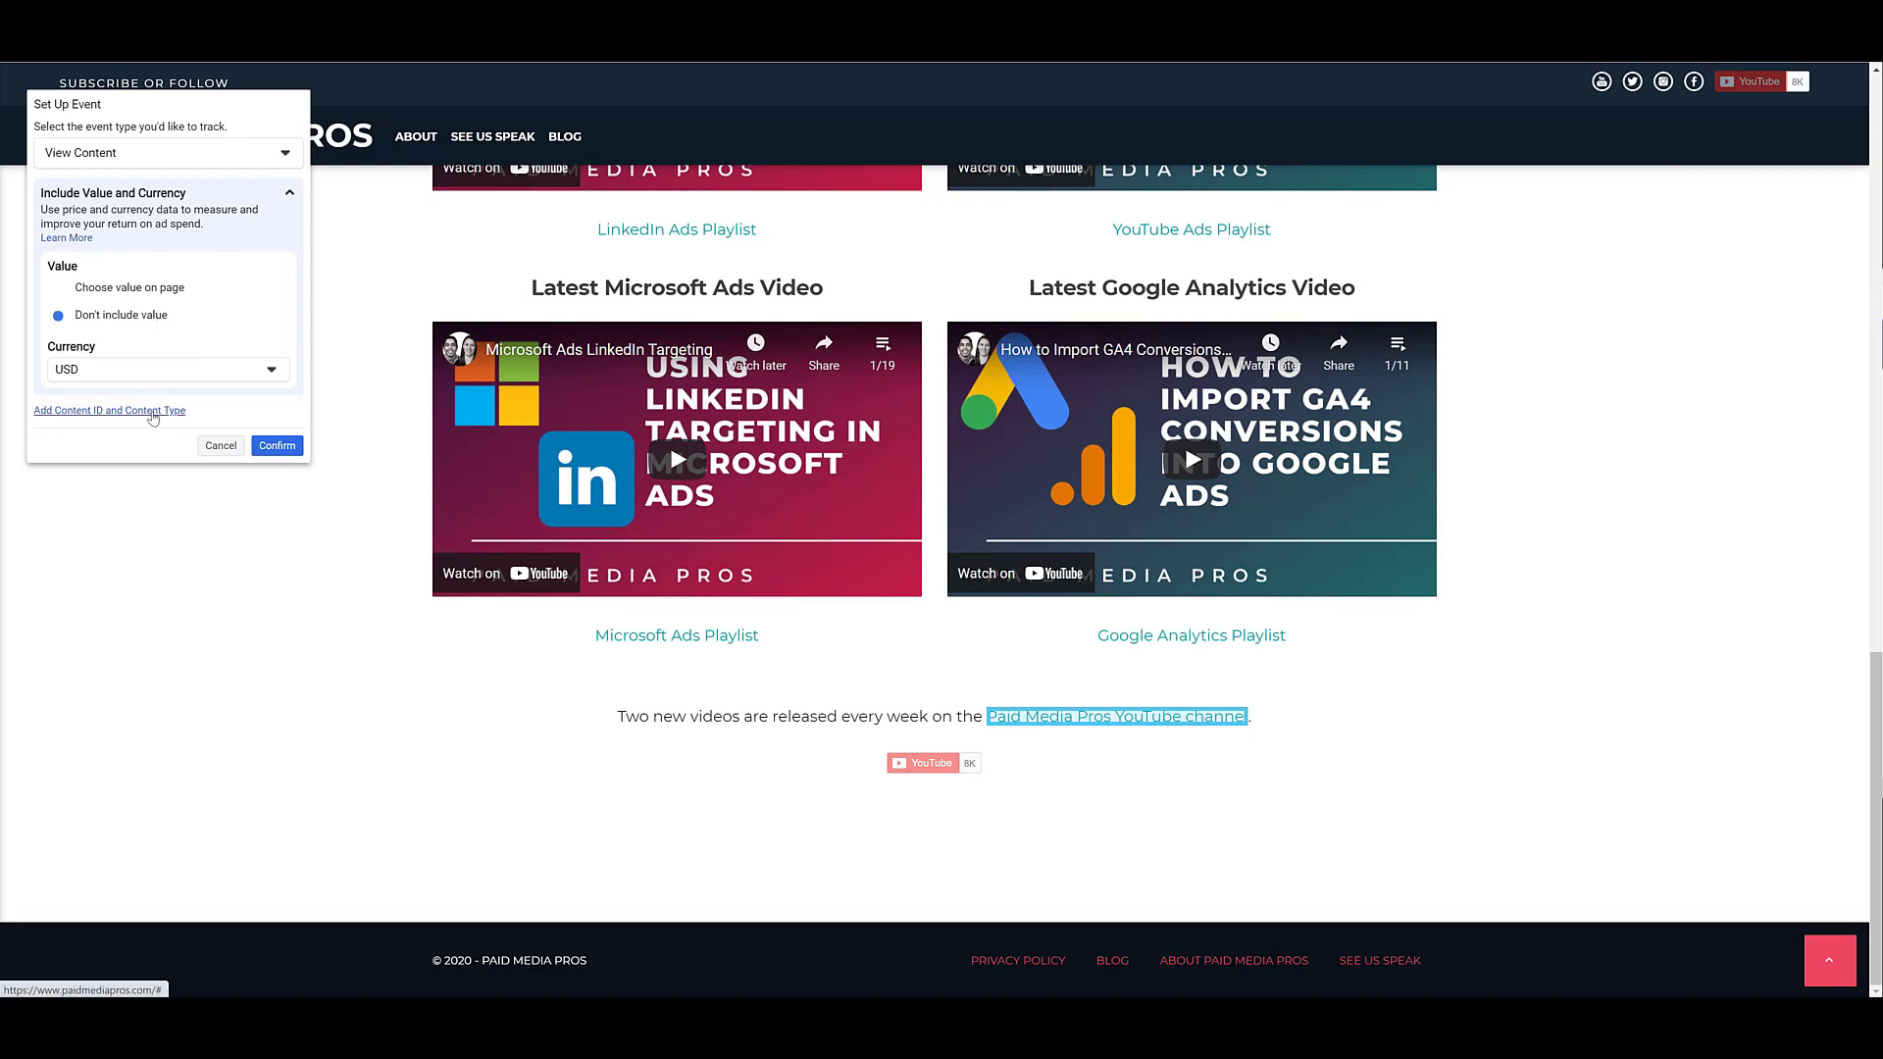
Step: Add content settings without content ID, content type A Group Of Products, and confirm the event
click(153, 412)
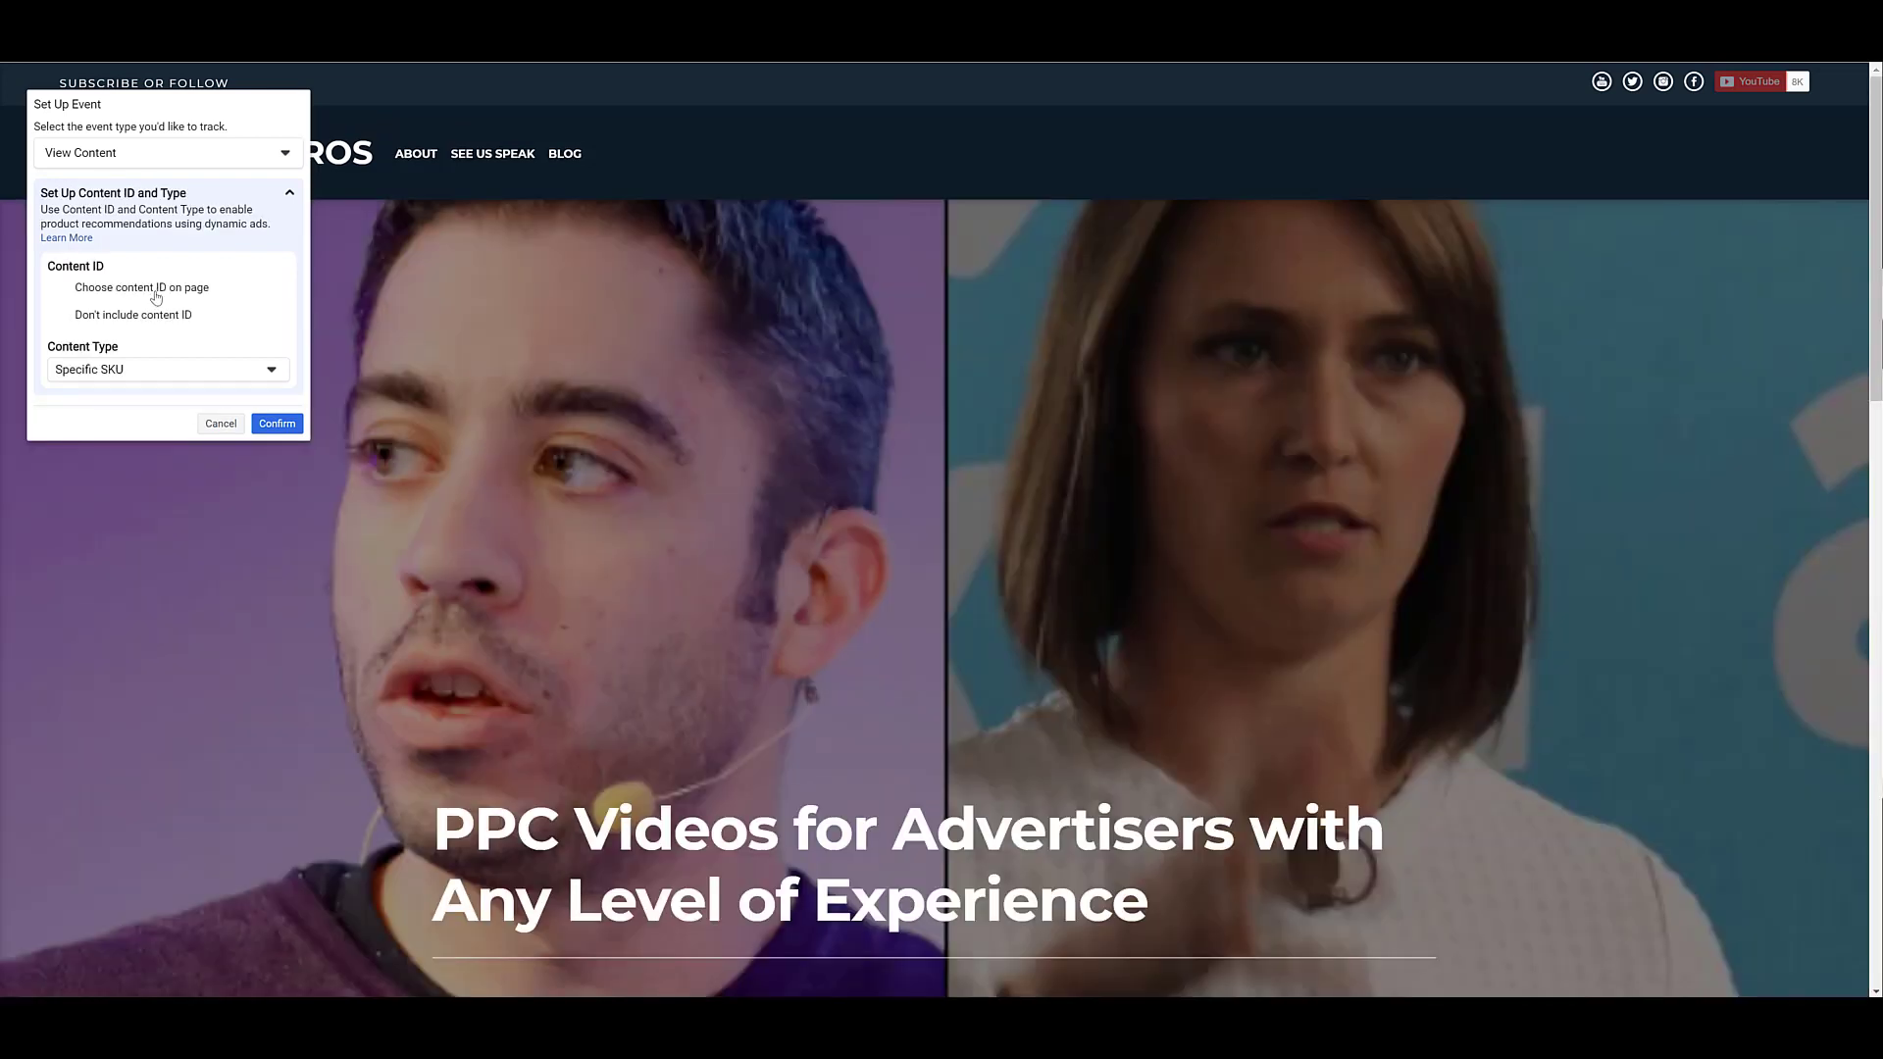
click(156, 290)
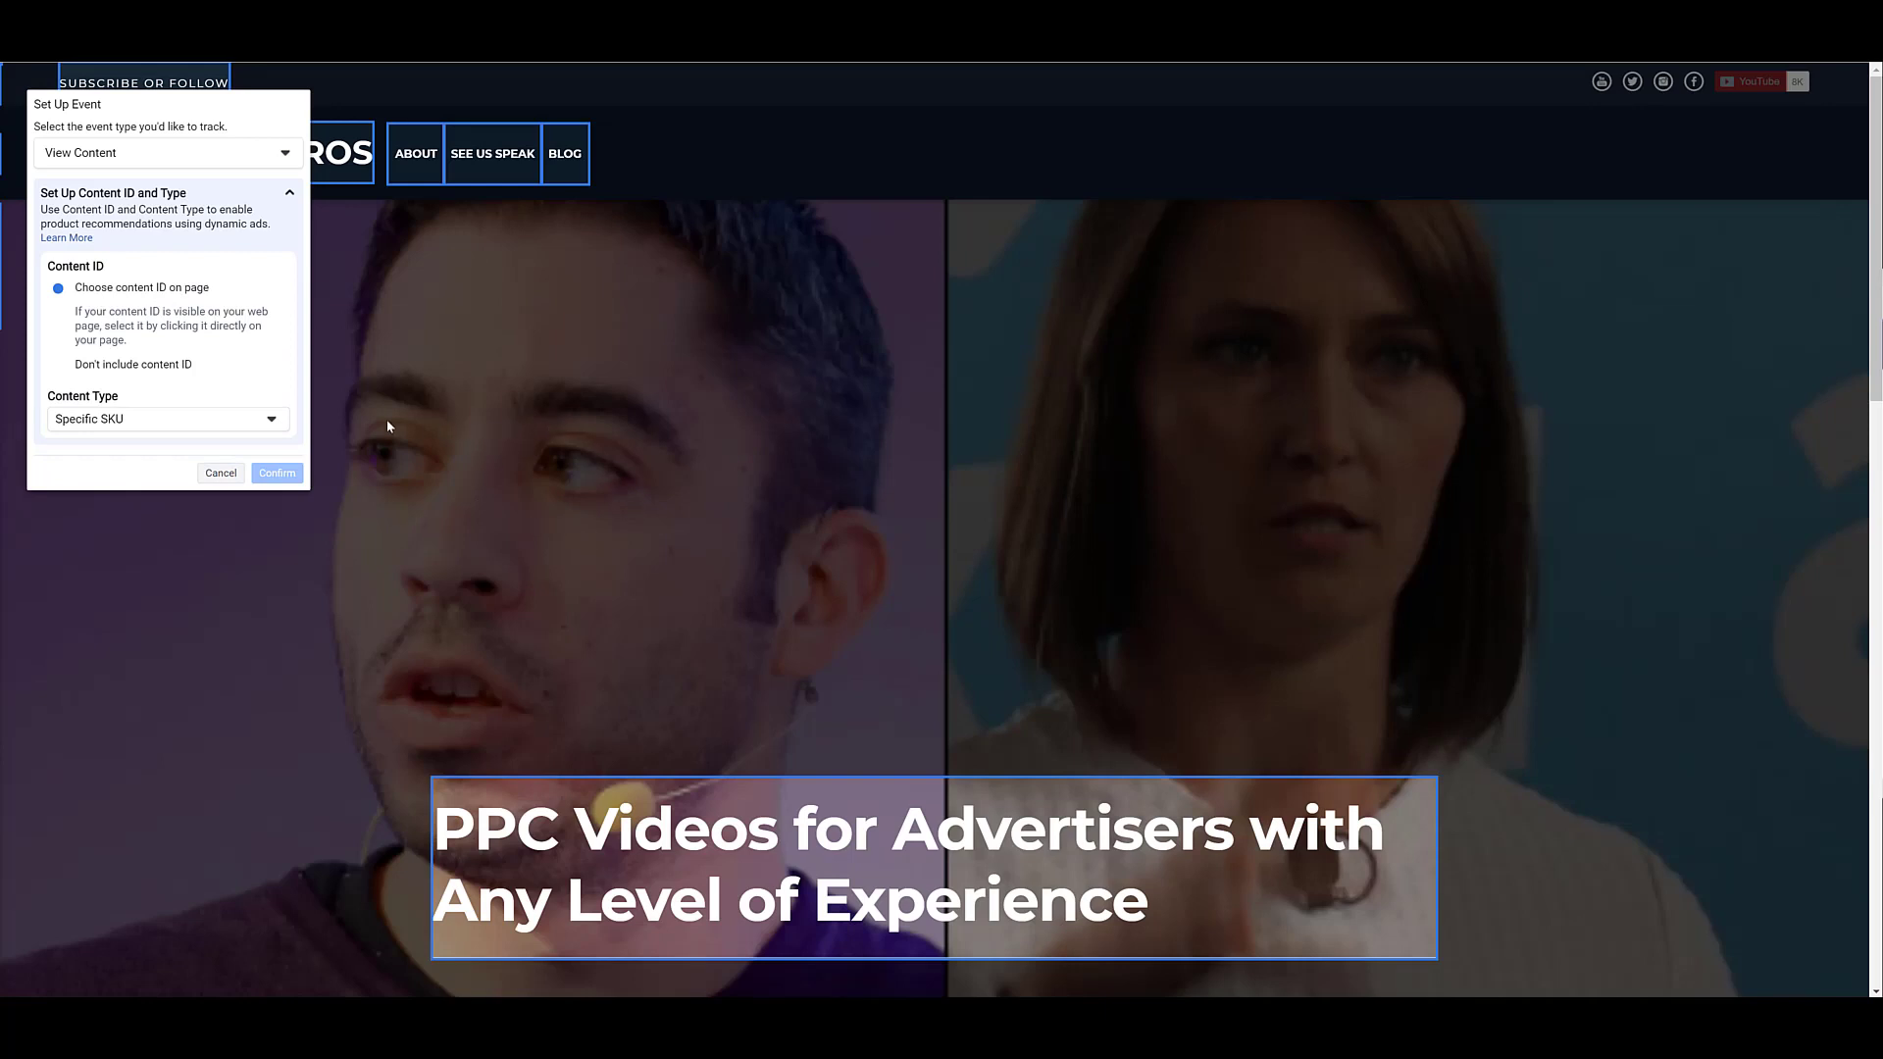
click(271, 420)
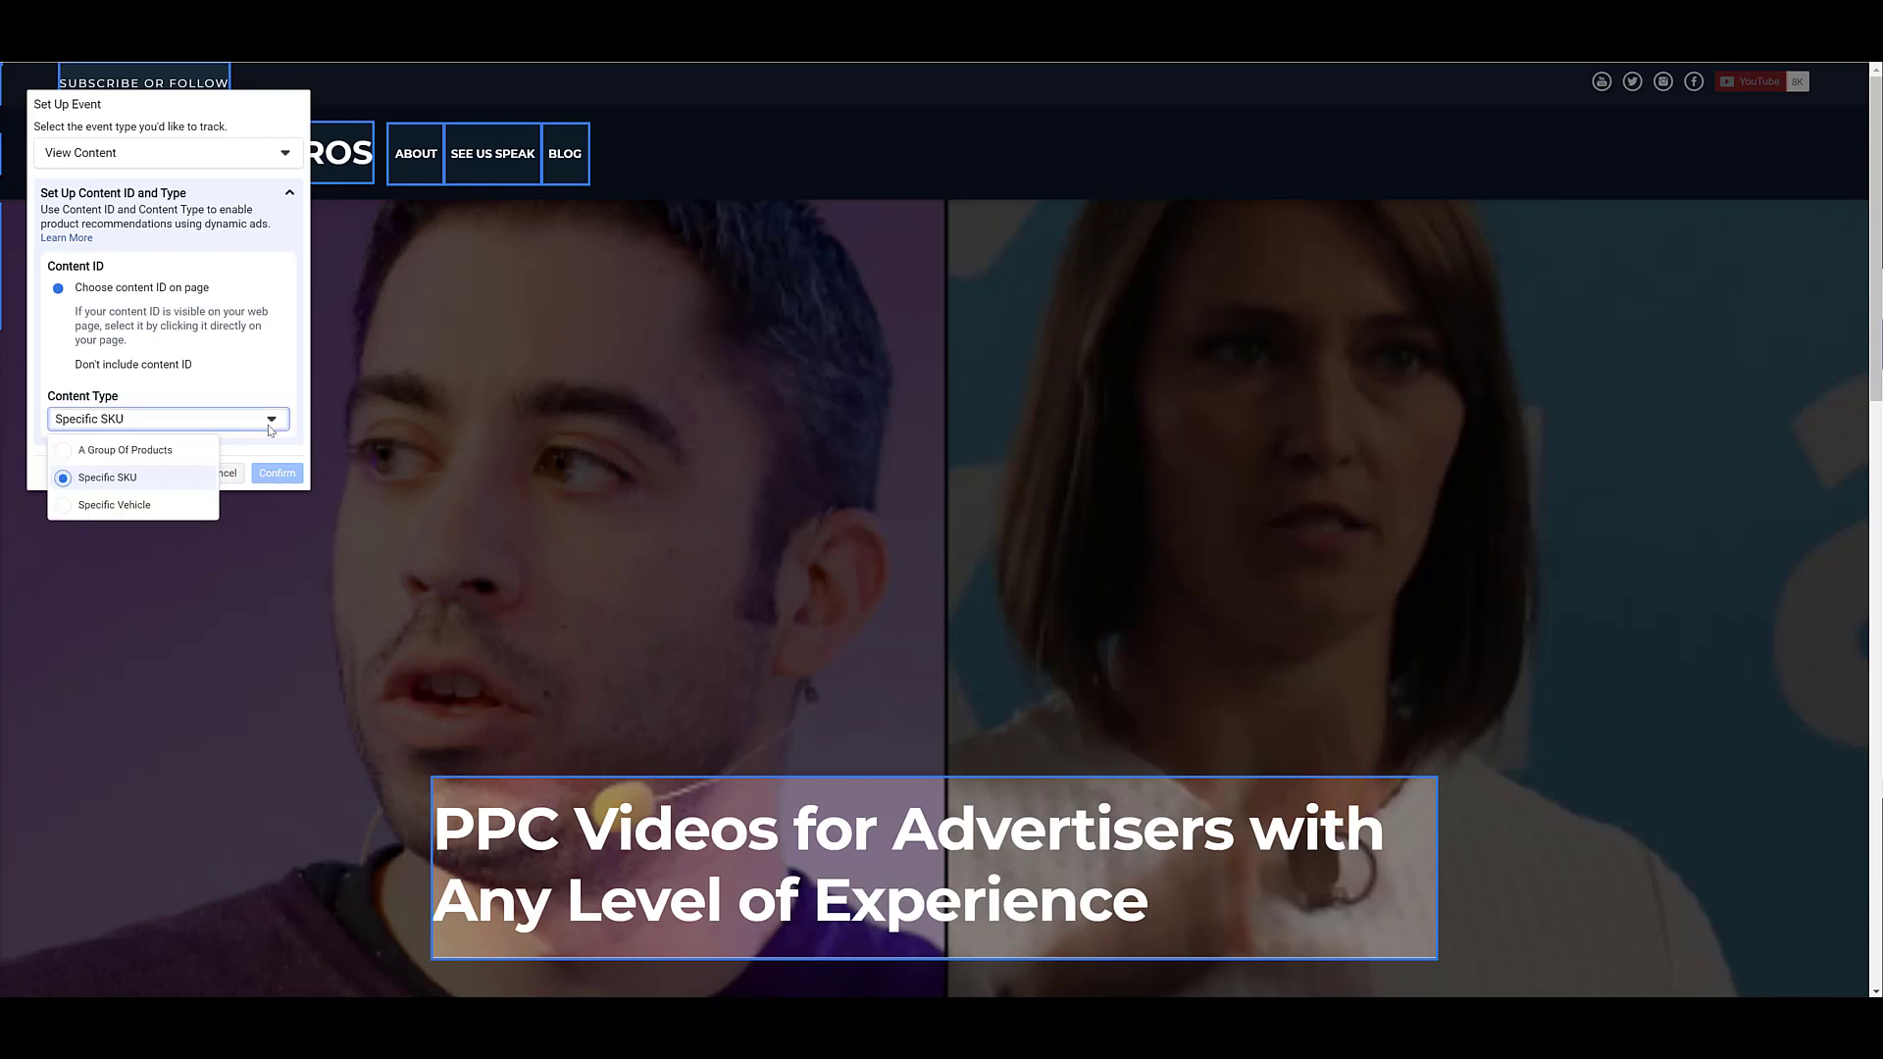
click(163, 461)
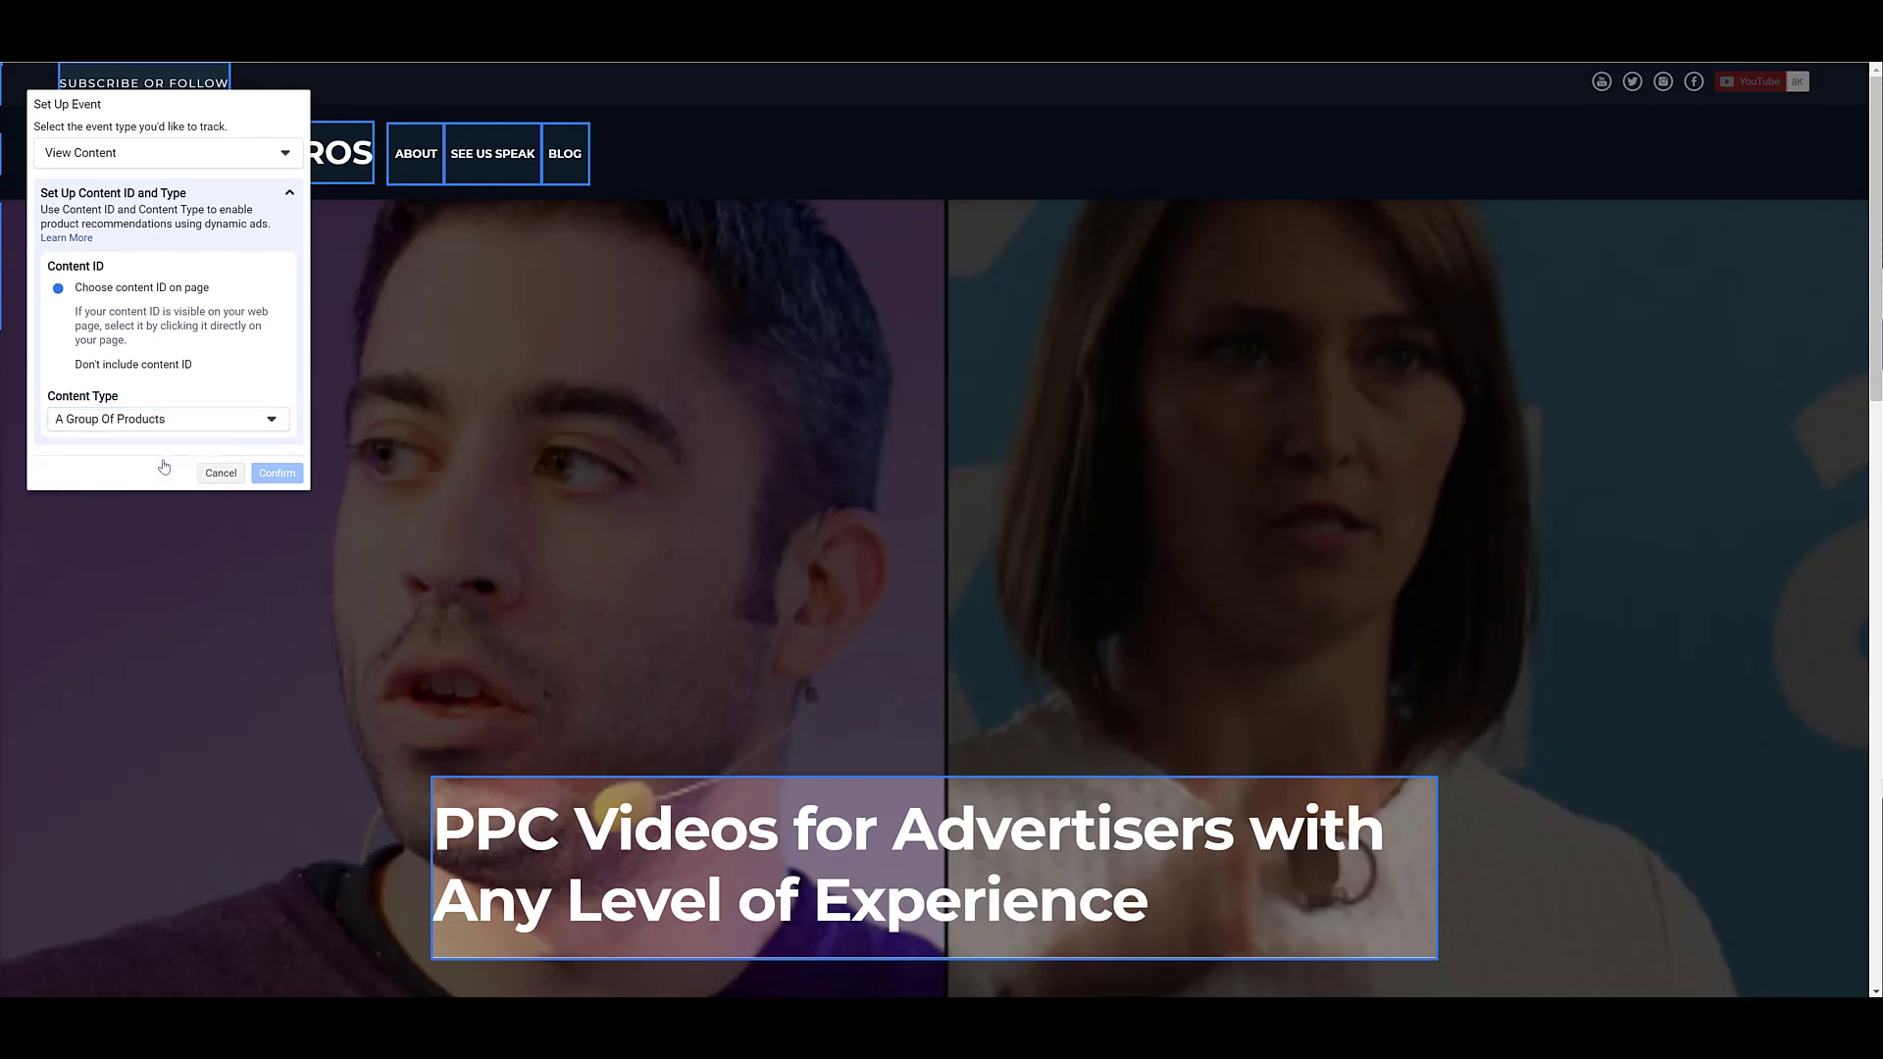
click(194, 422)
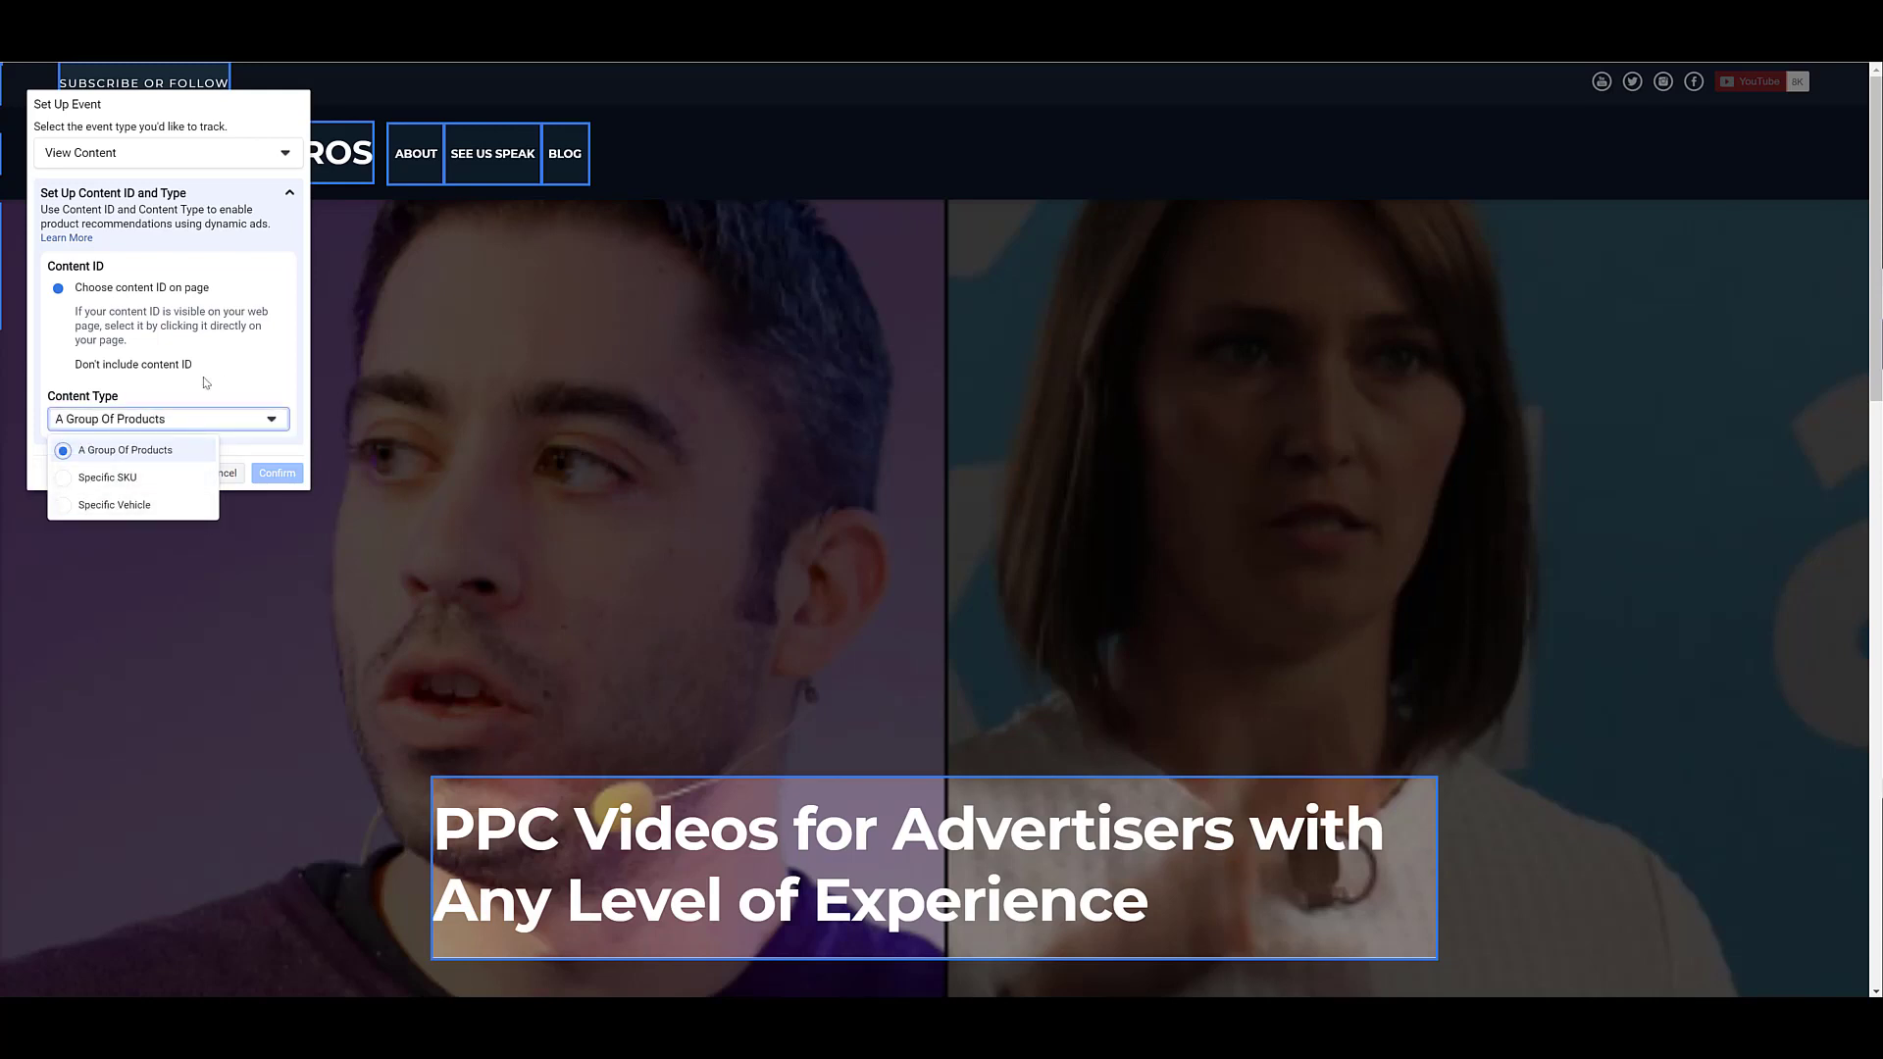
click(171, 368)
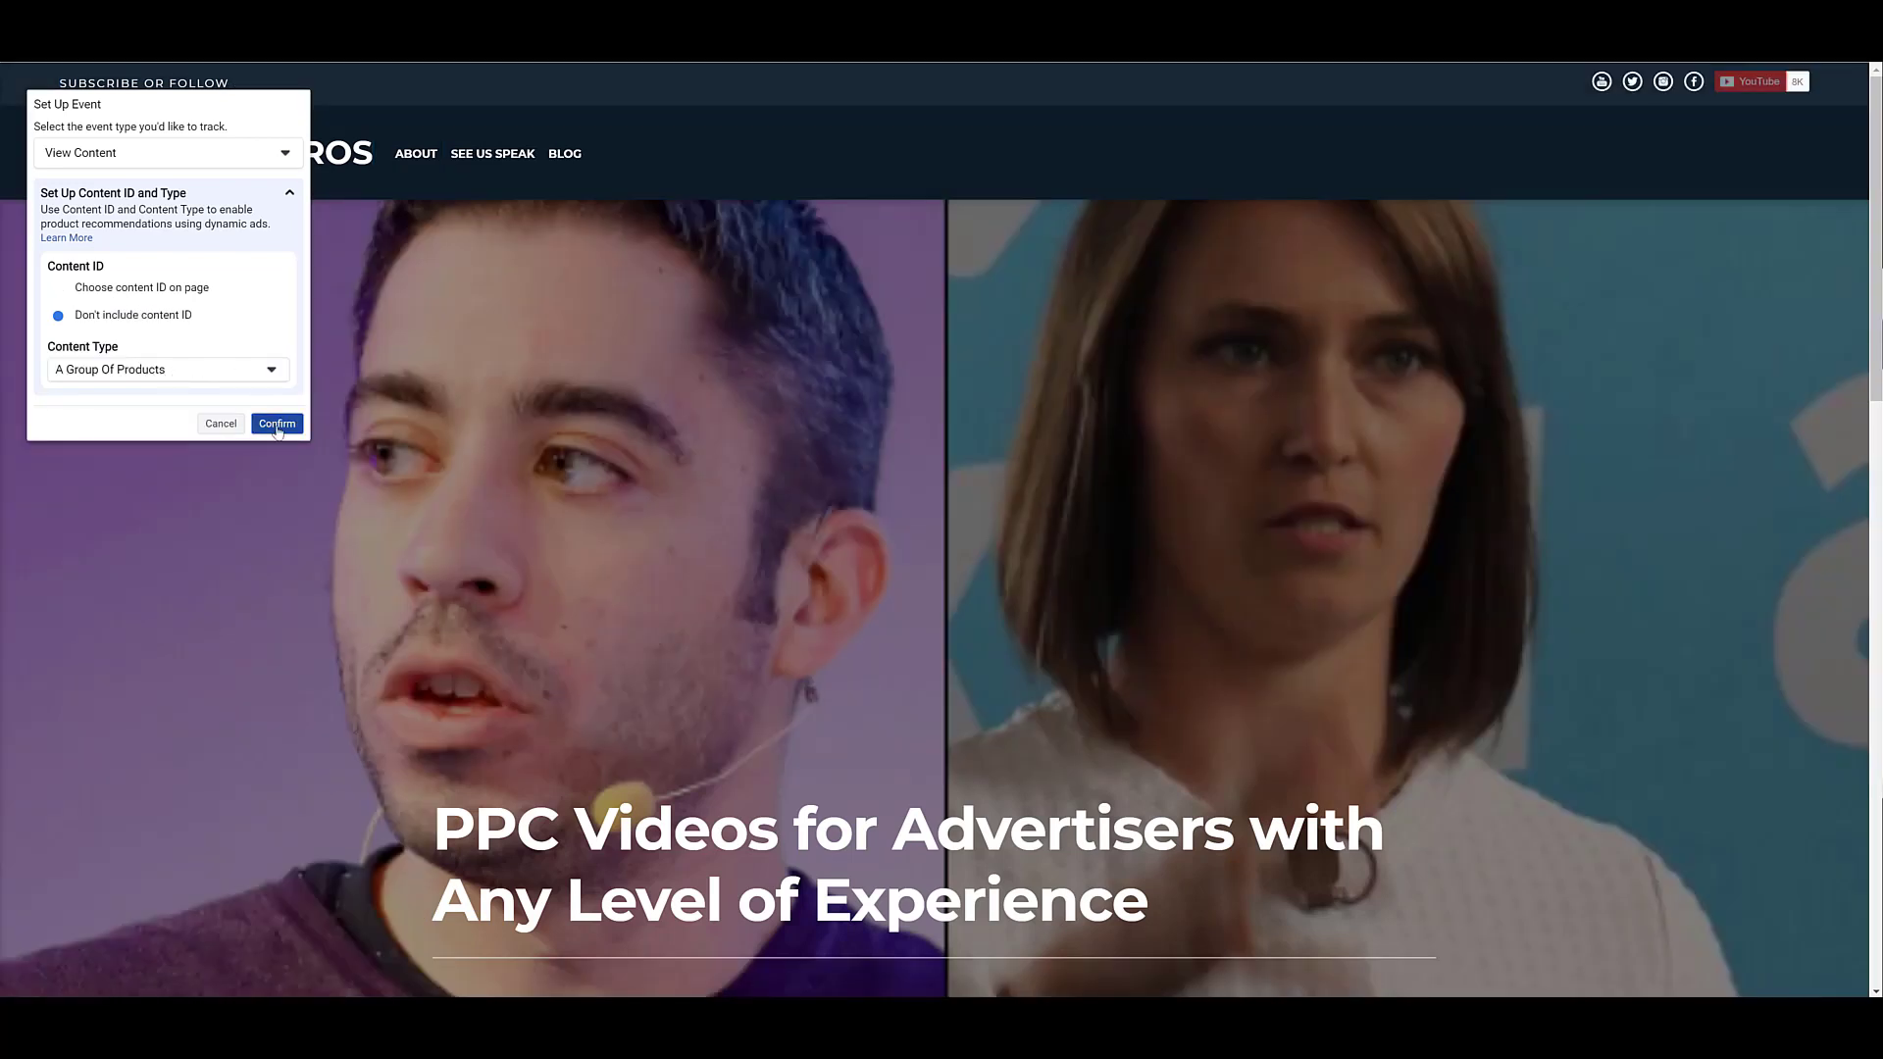
click(290, 196)
click(290, 196)
Step: Expand the View Content event to review its trigger button text, then collapse it
click(278, 424)
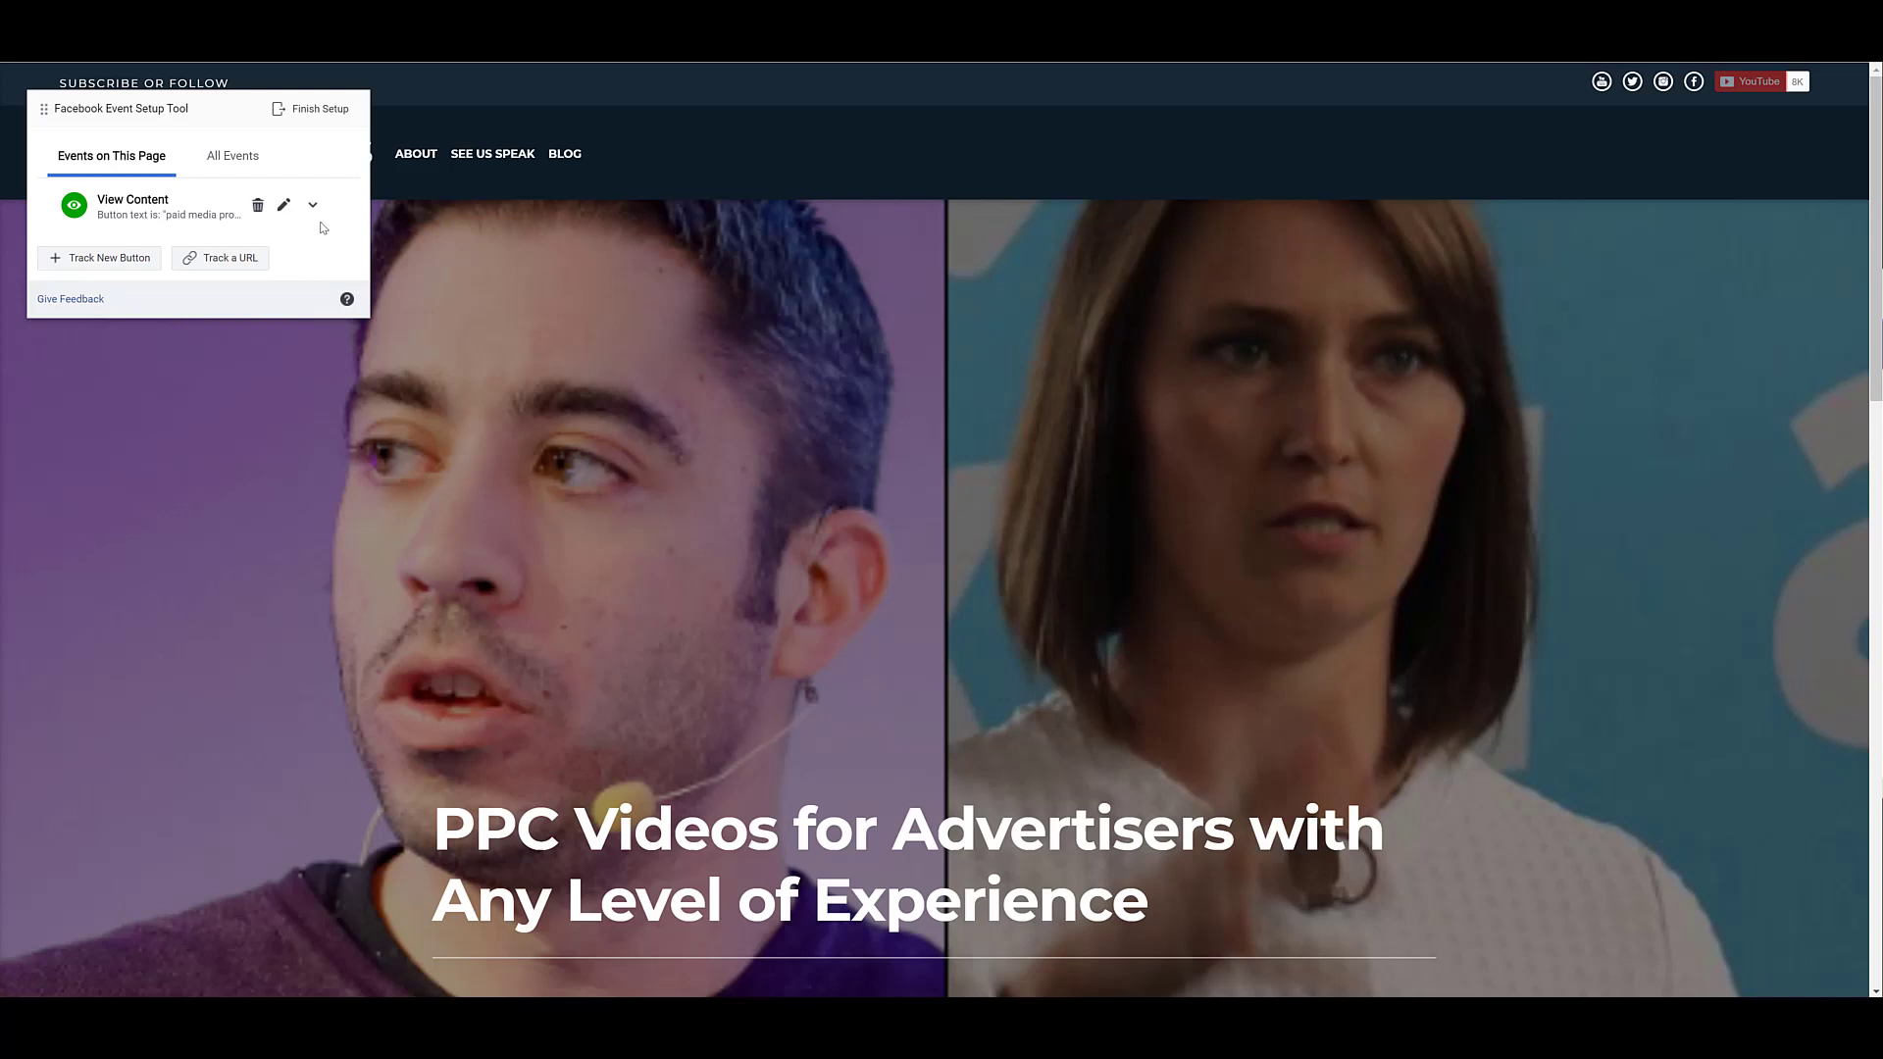
click(313, 206)
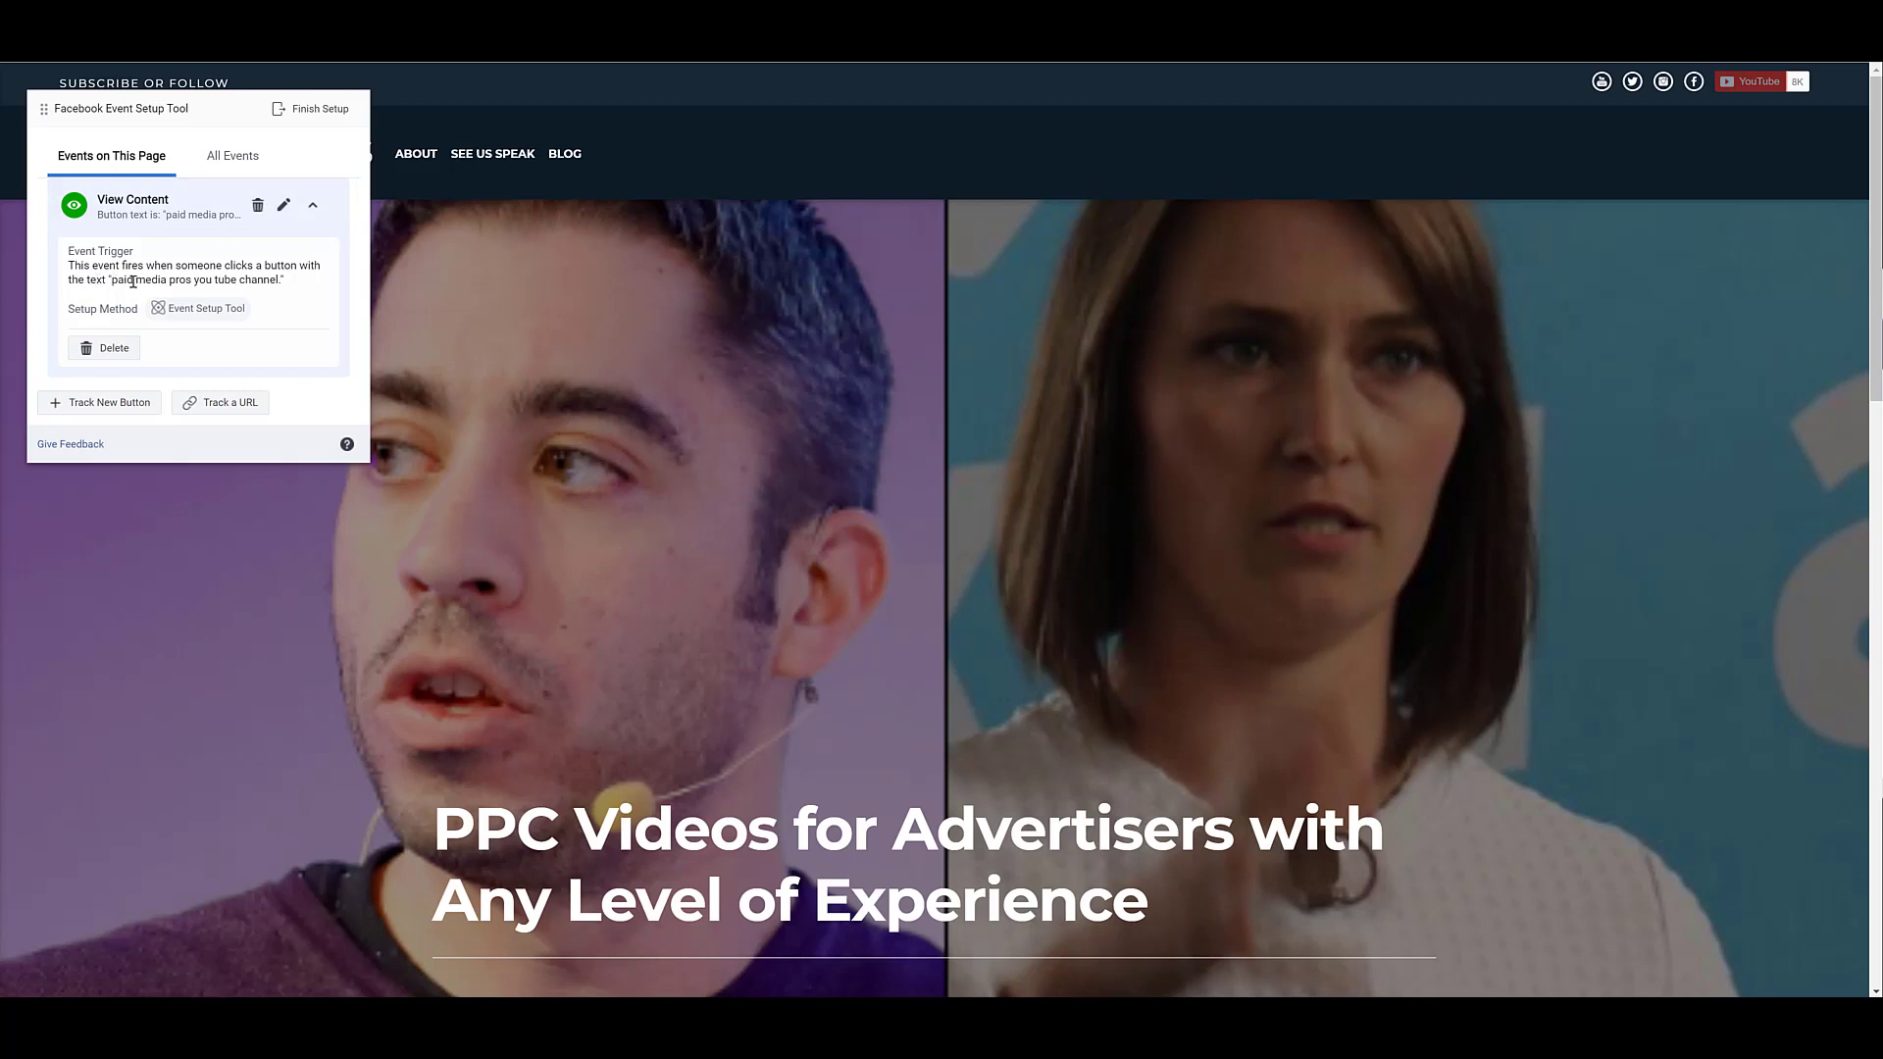
drag(133, 281, 283, 279)
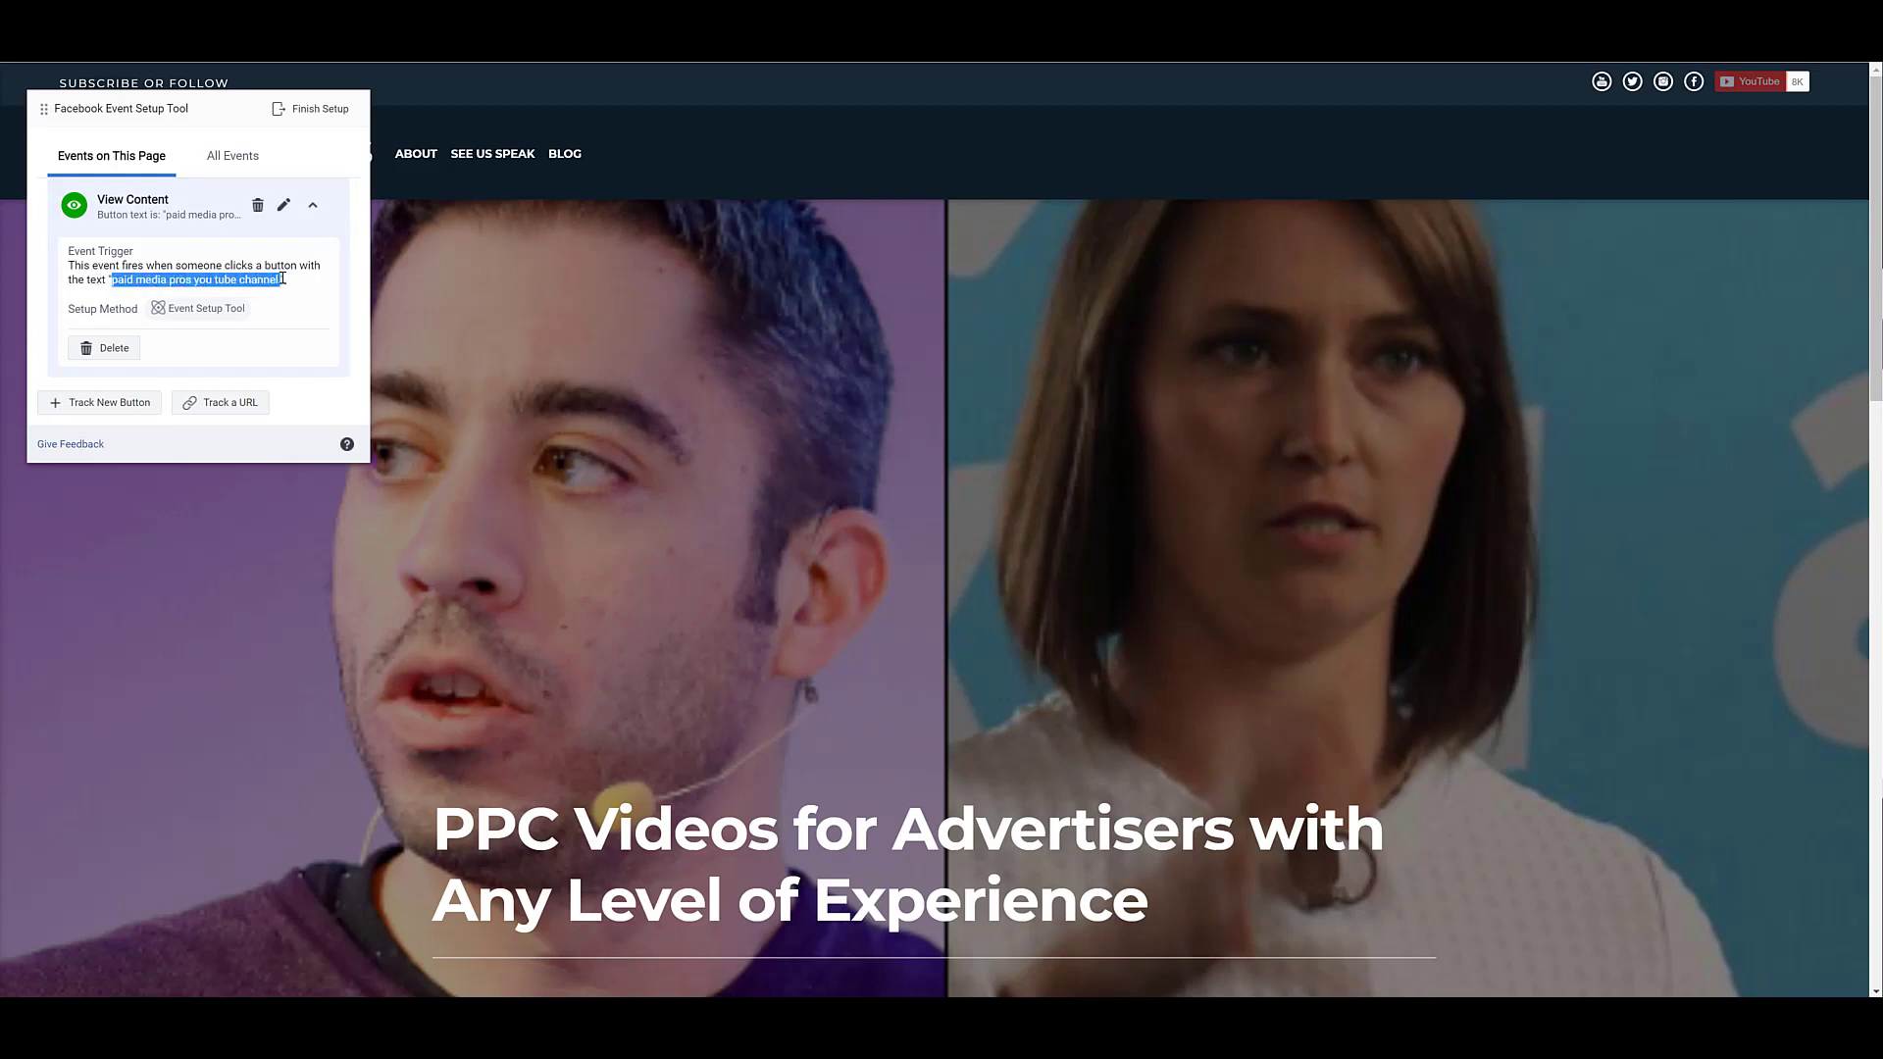
click(311, 275)
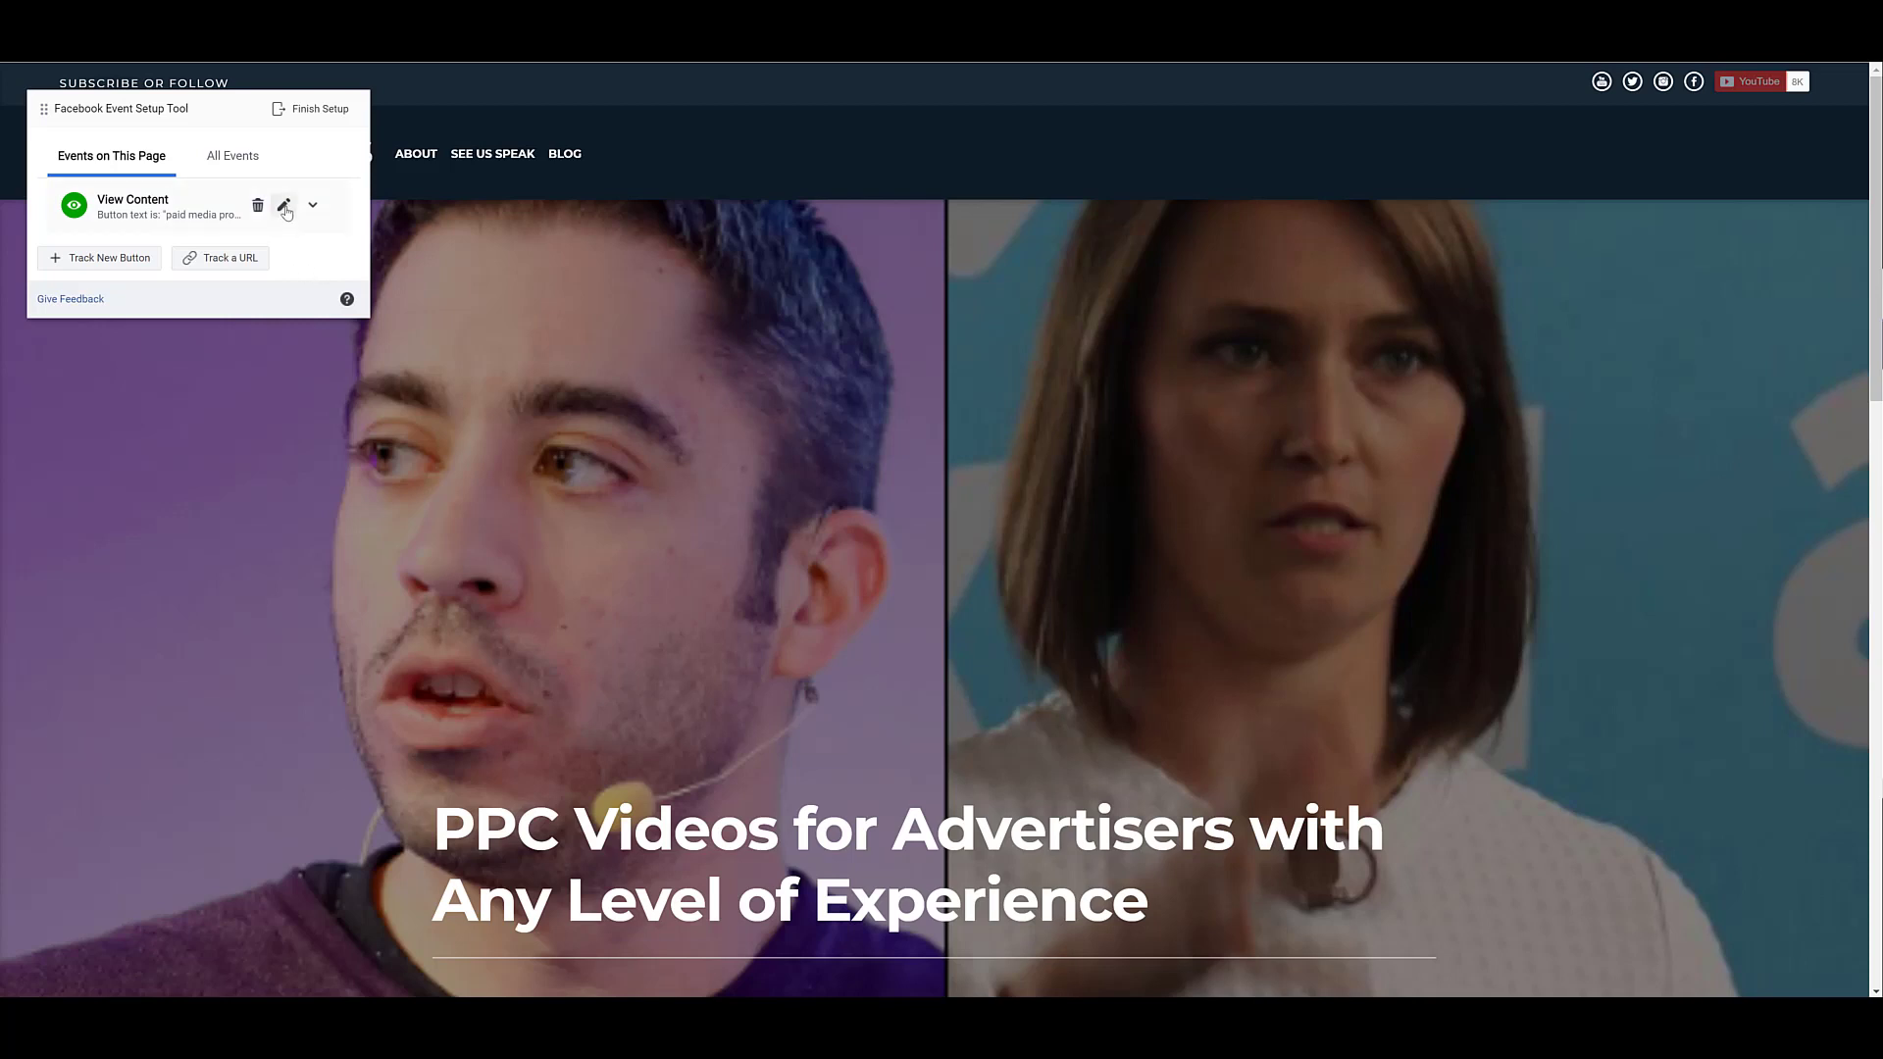
Step: Cancel editing View Content unchanged and start a new event tracked by URL
click(284, 207)
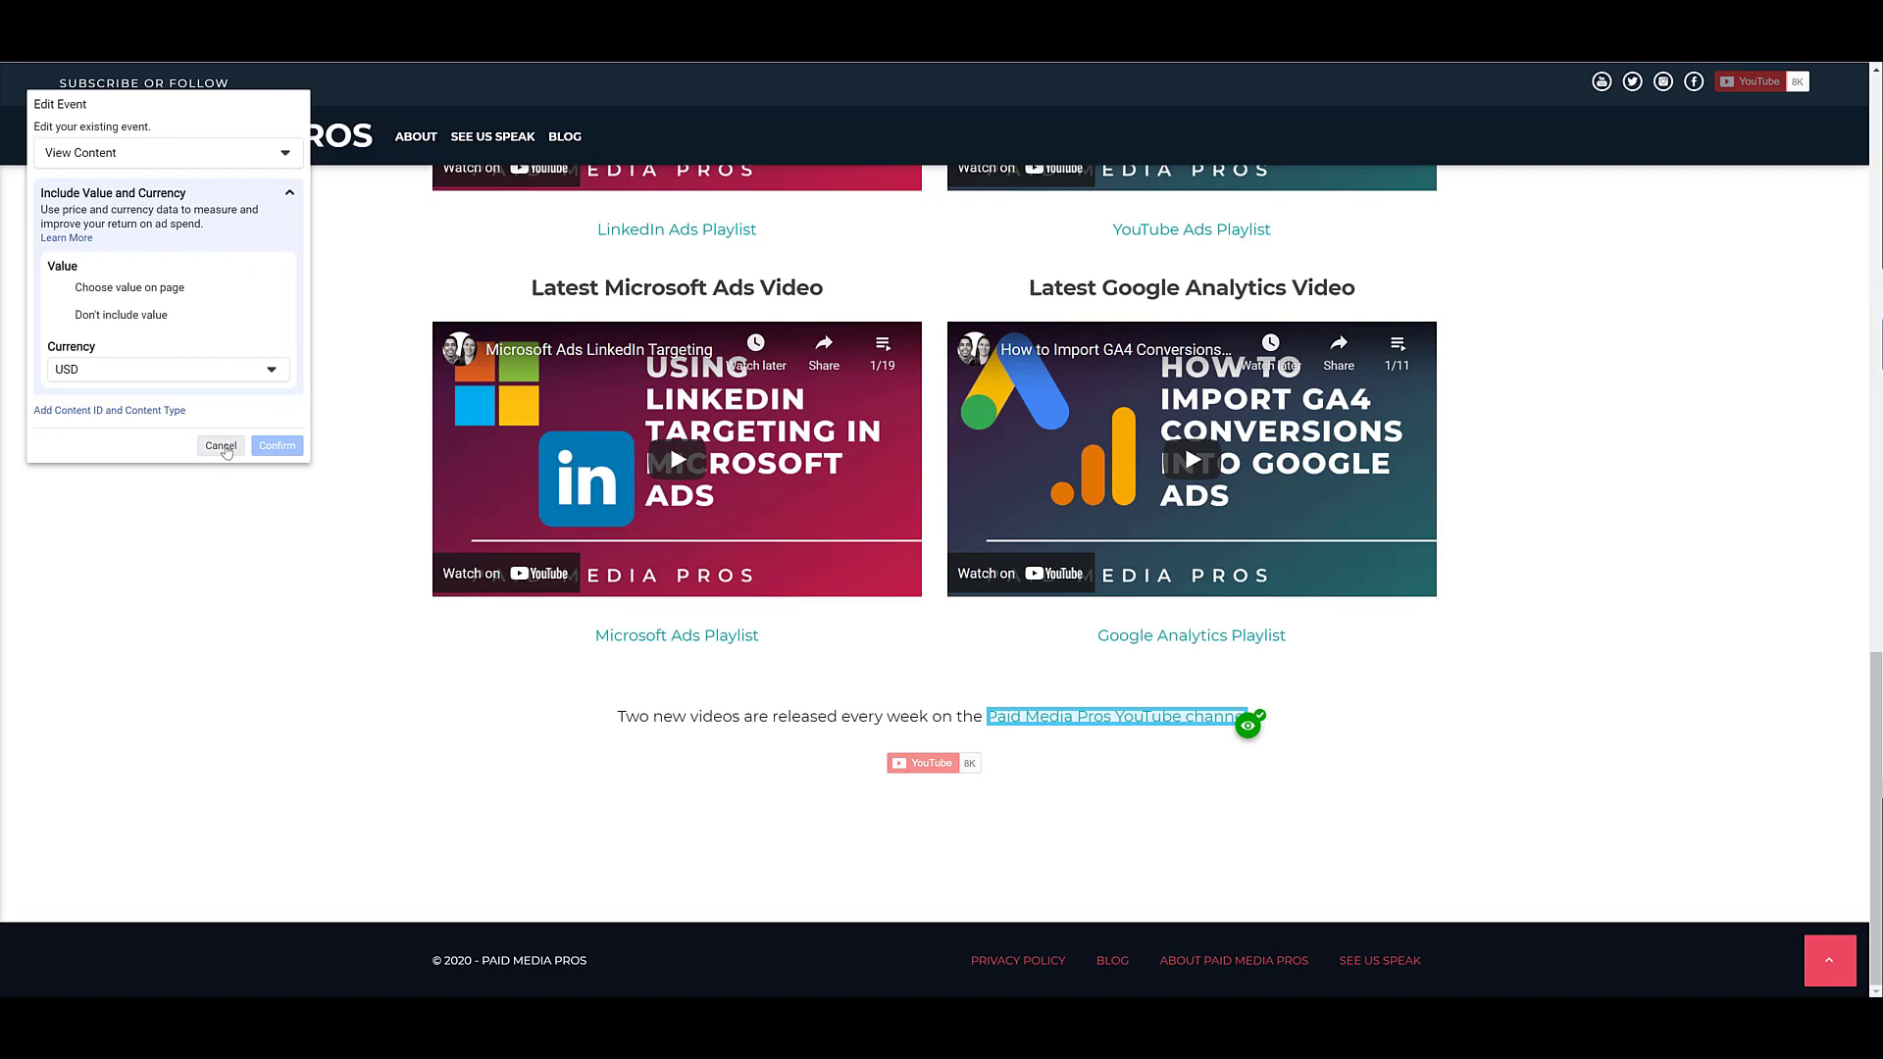
click(221, 446)
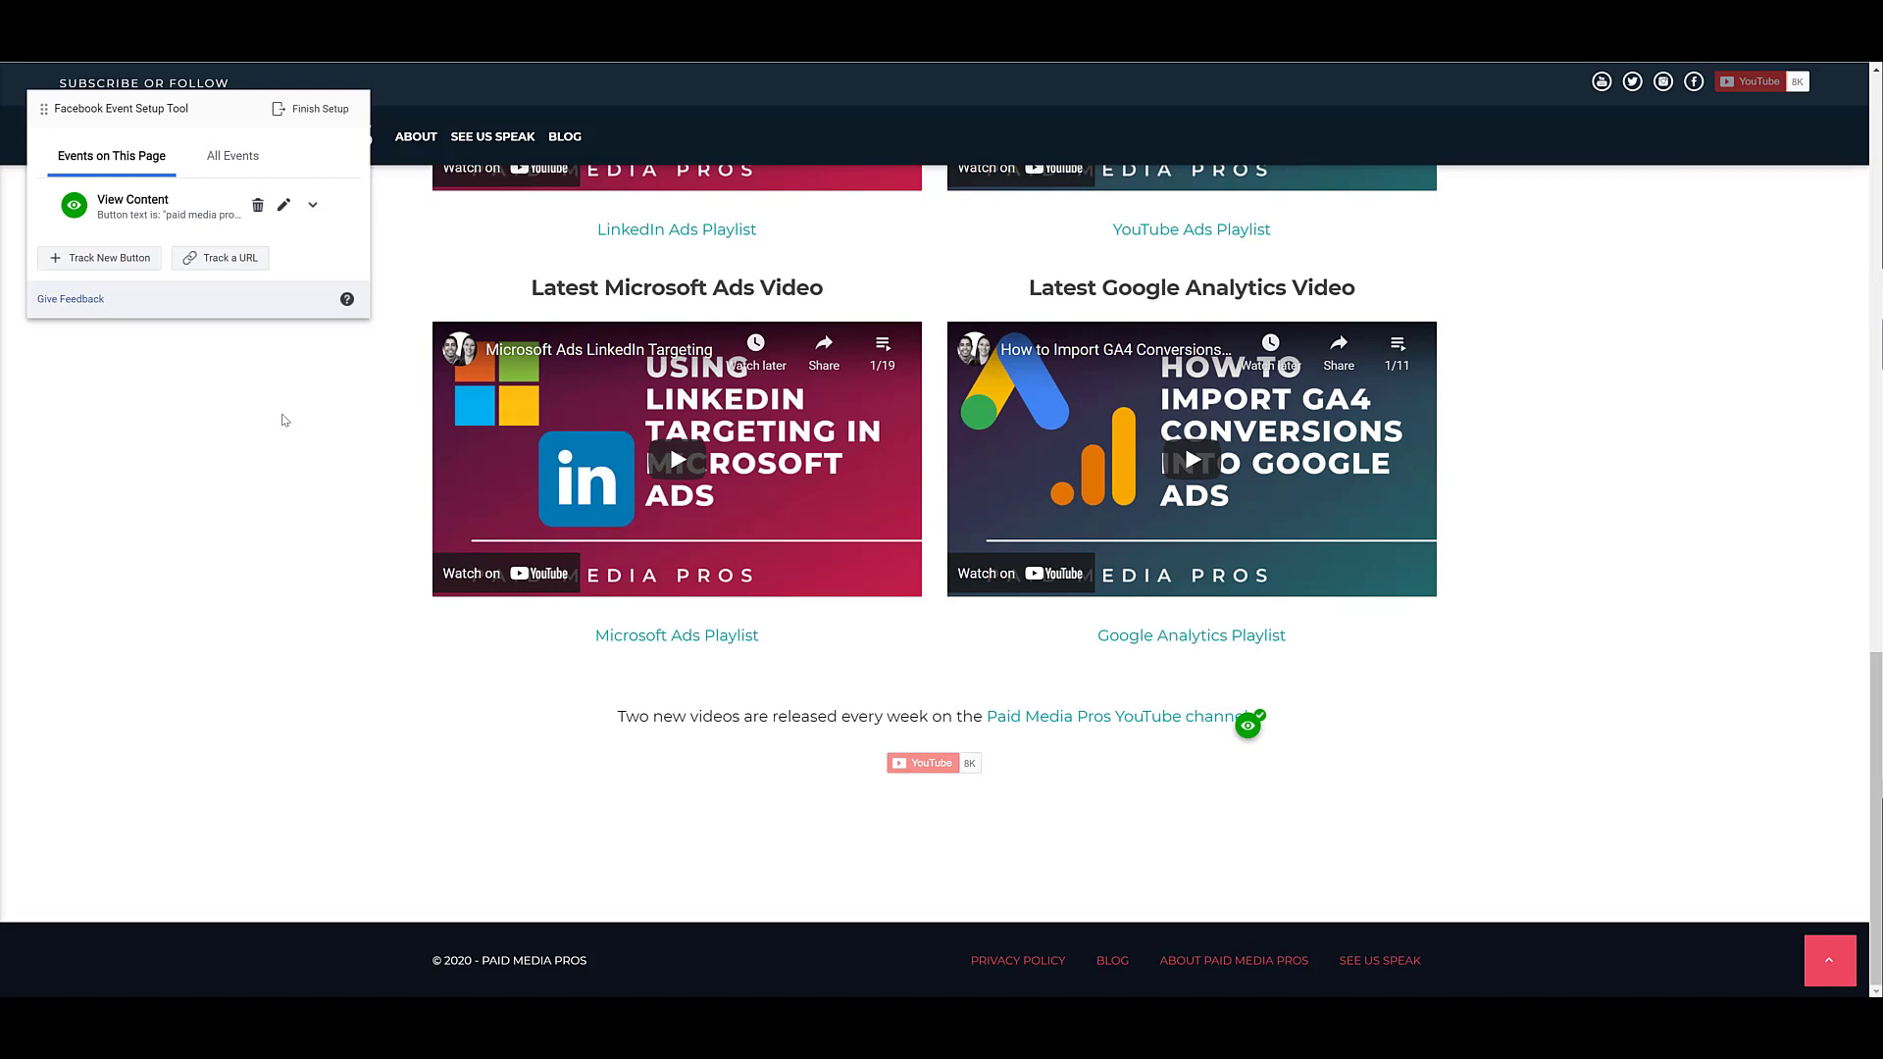
click(247, 259)
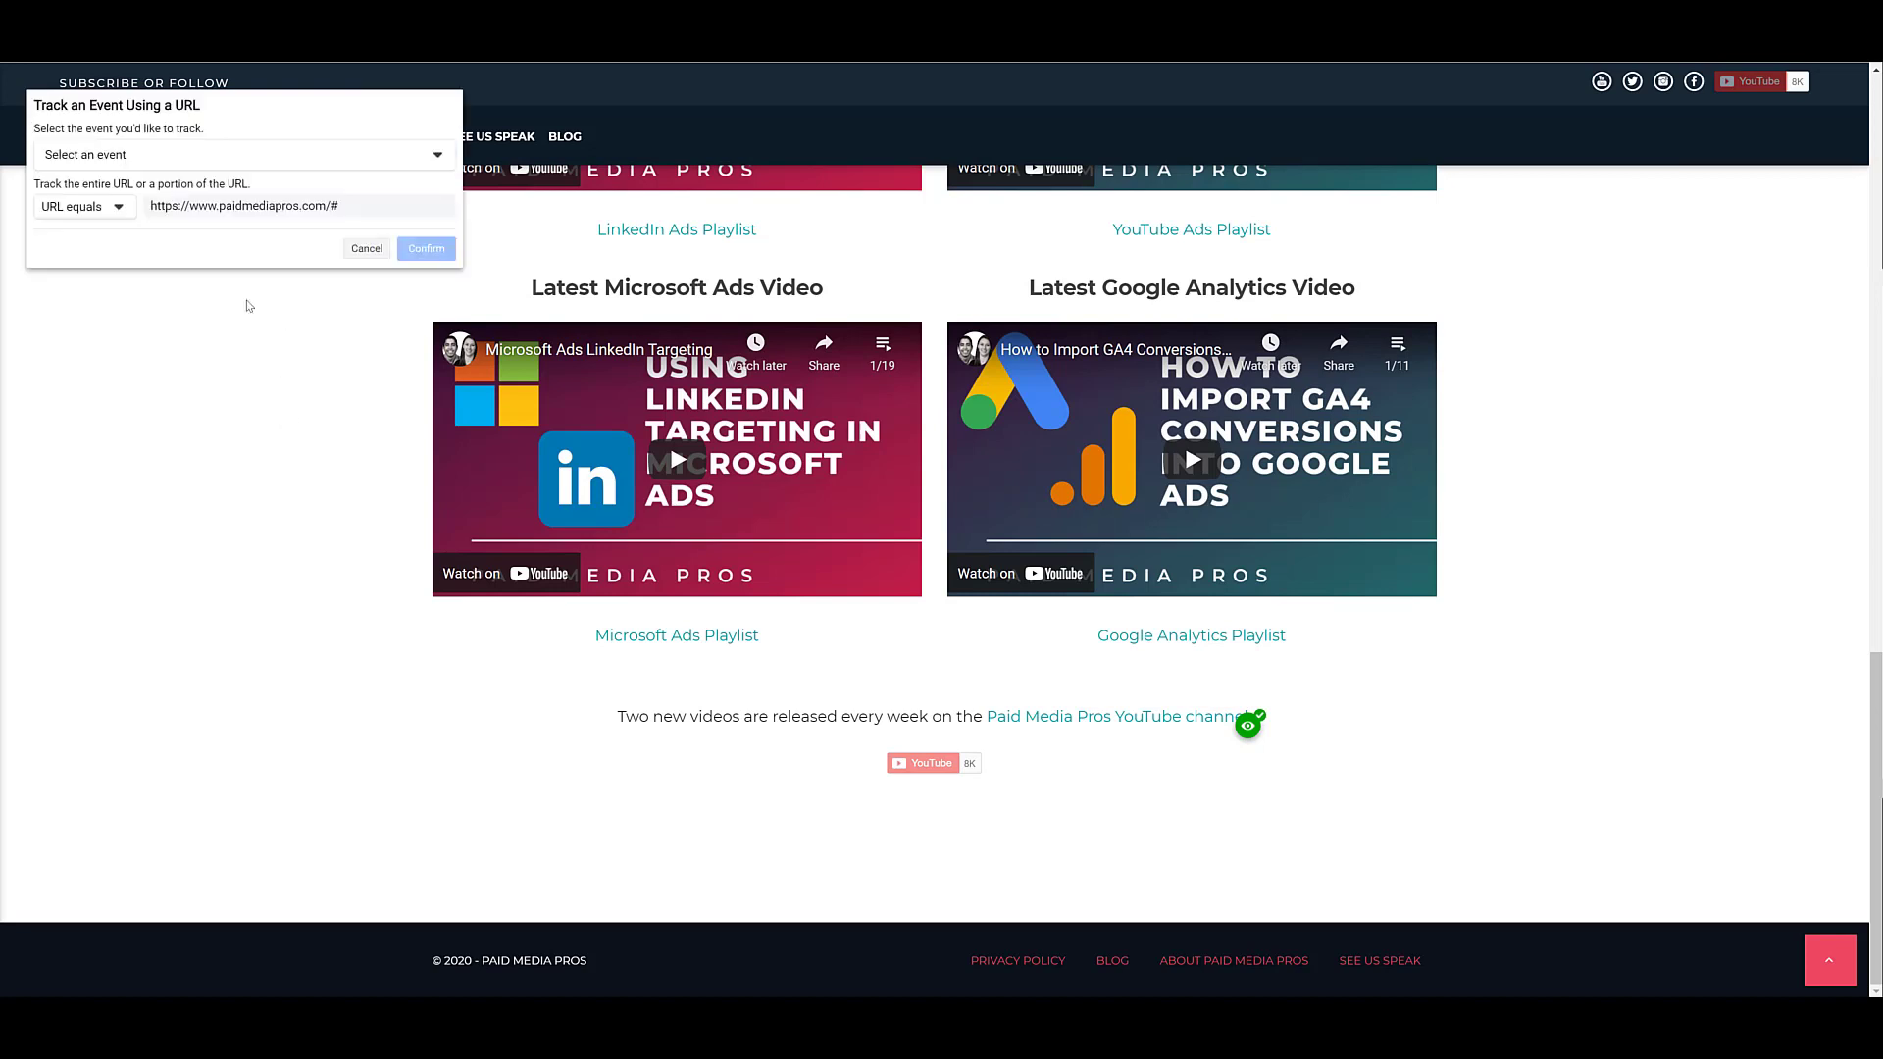
Step: Set the URL event to Add to Cart, firing when the URL contains /cart
click(291, 154)
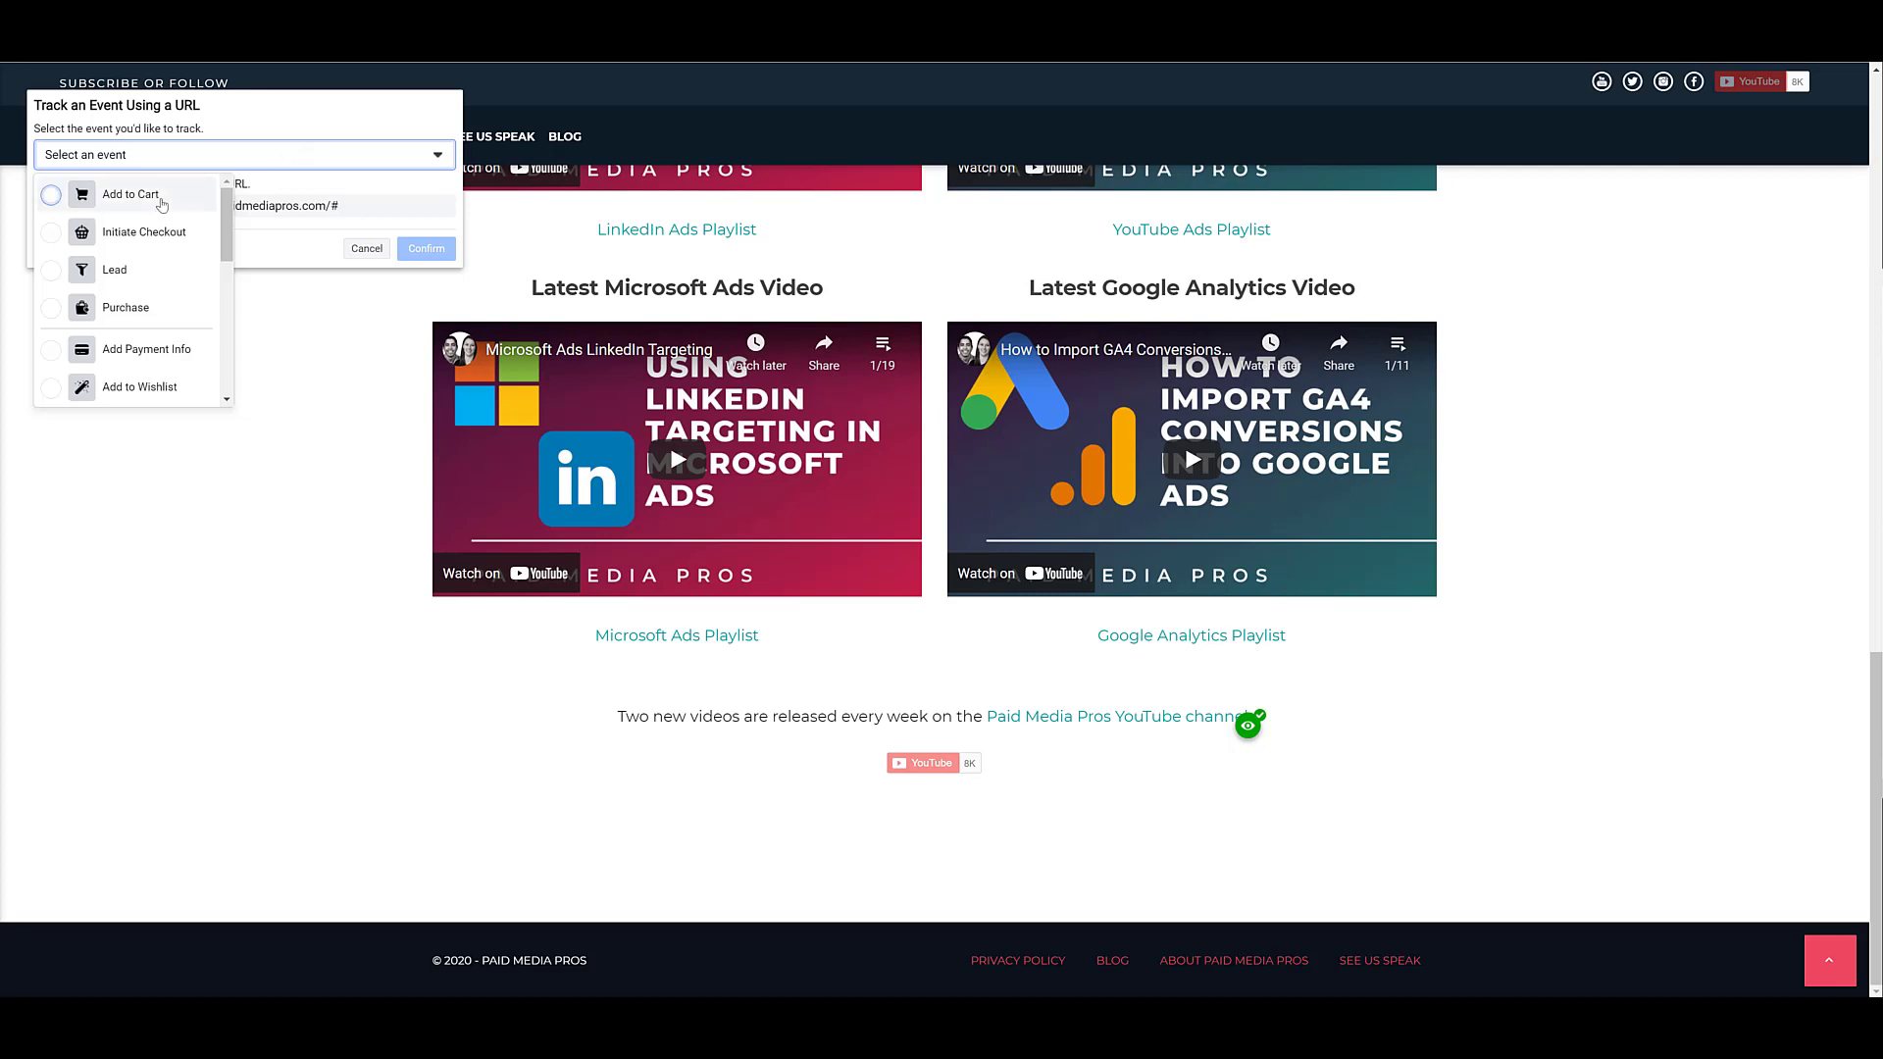
click(162, 204)
click(98, 206)
click(140, 268)
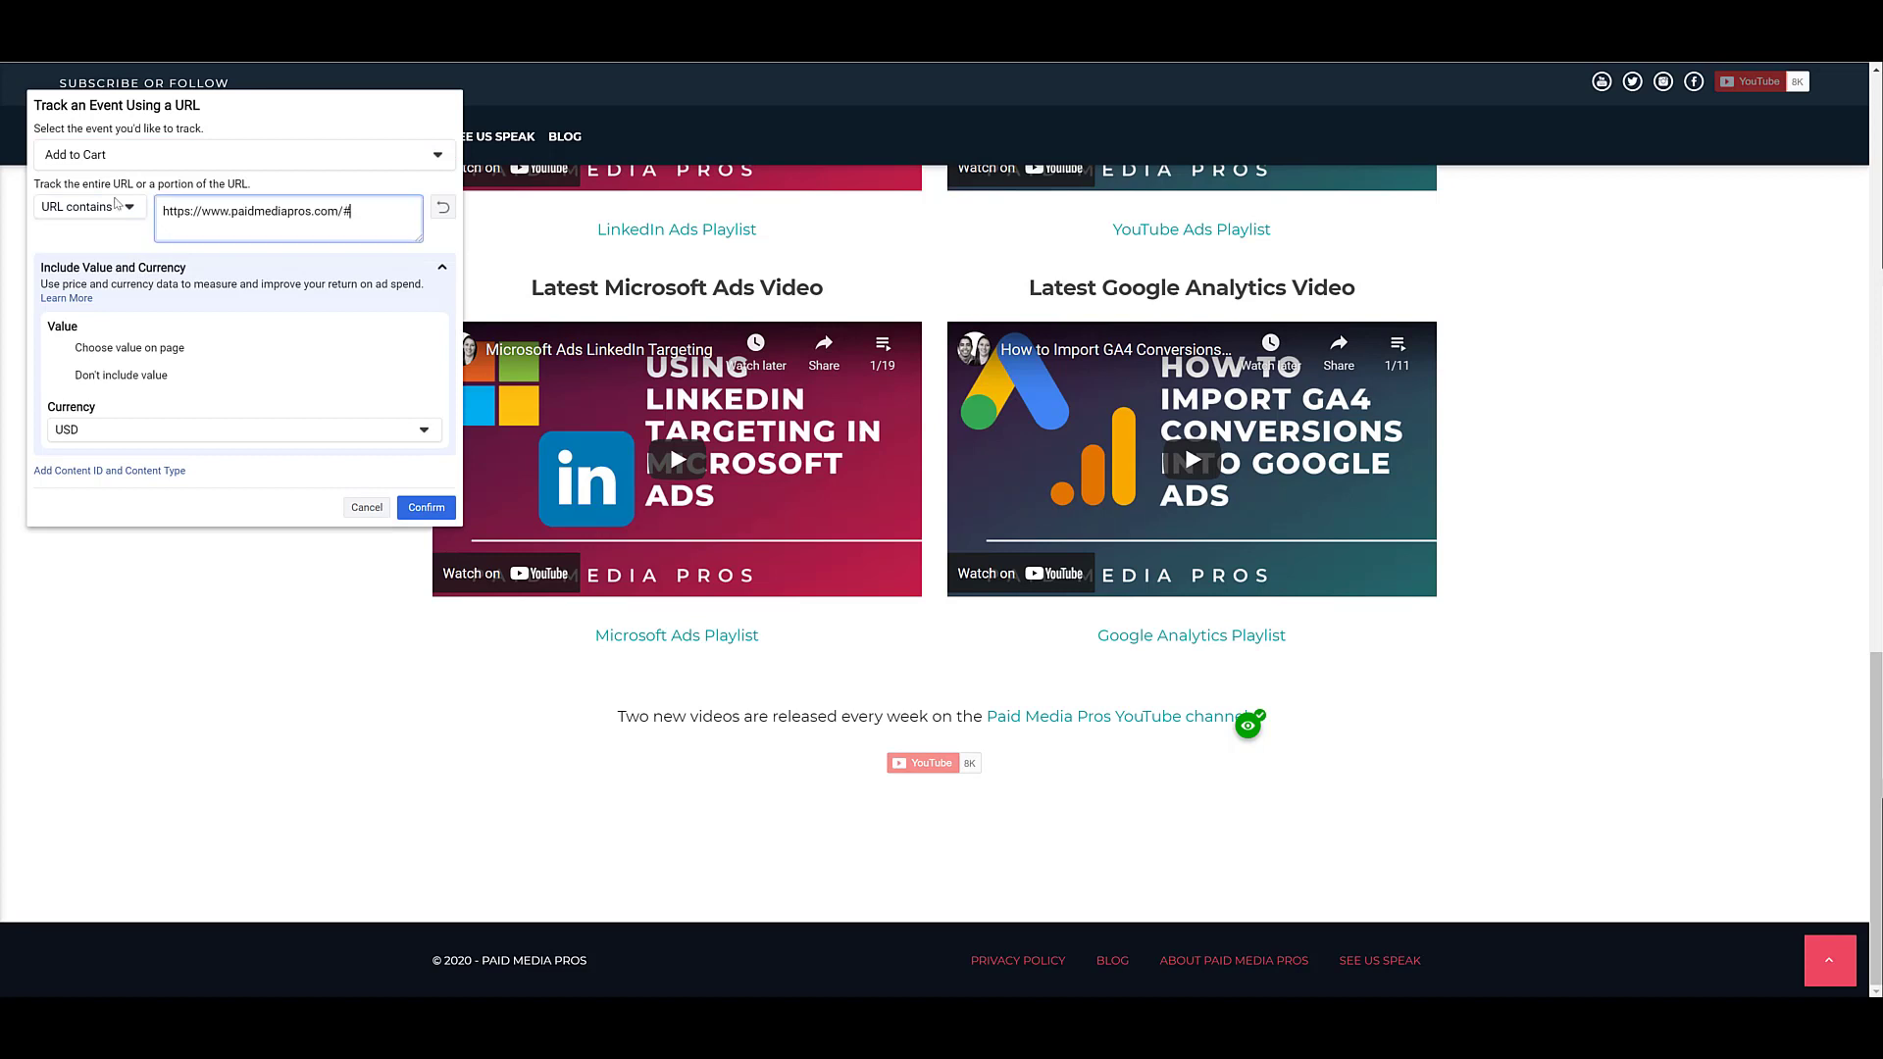
key(ctrl+a)
text(/cart)
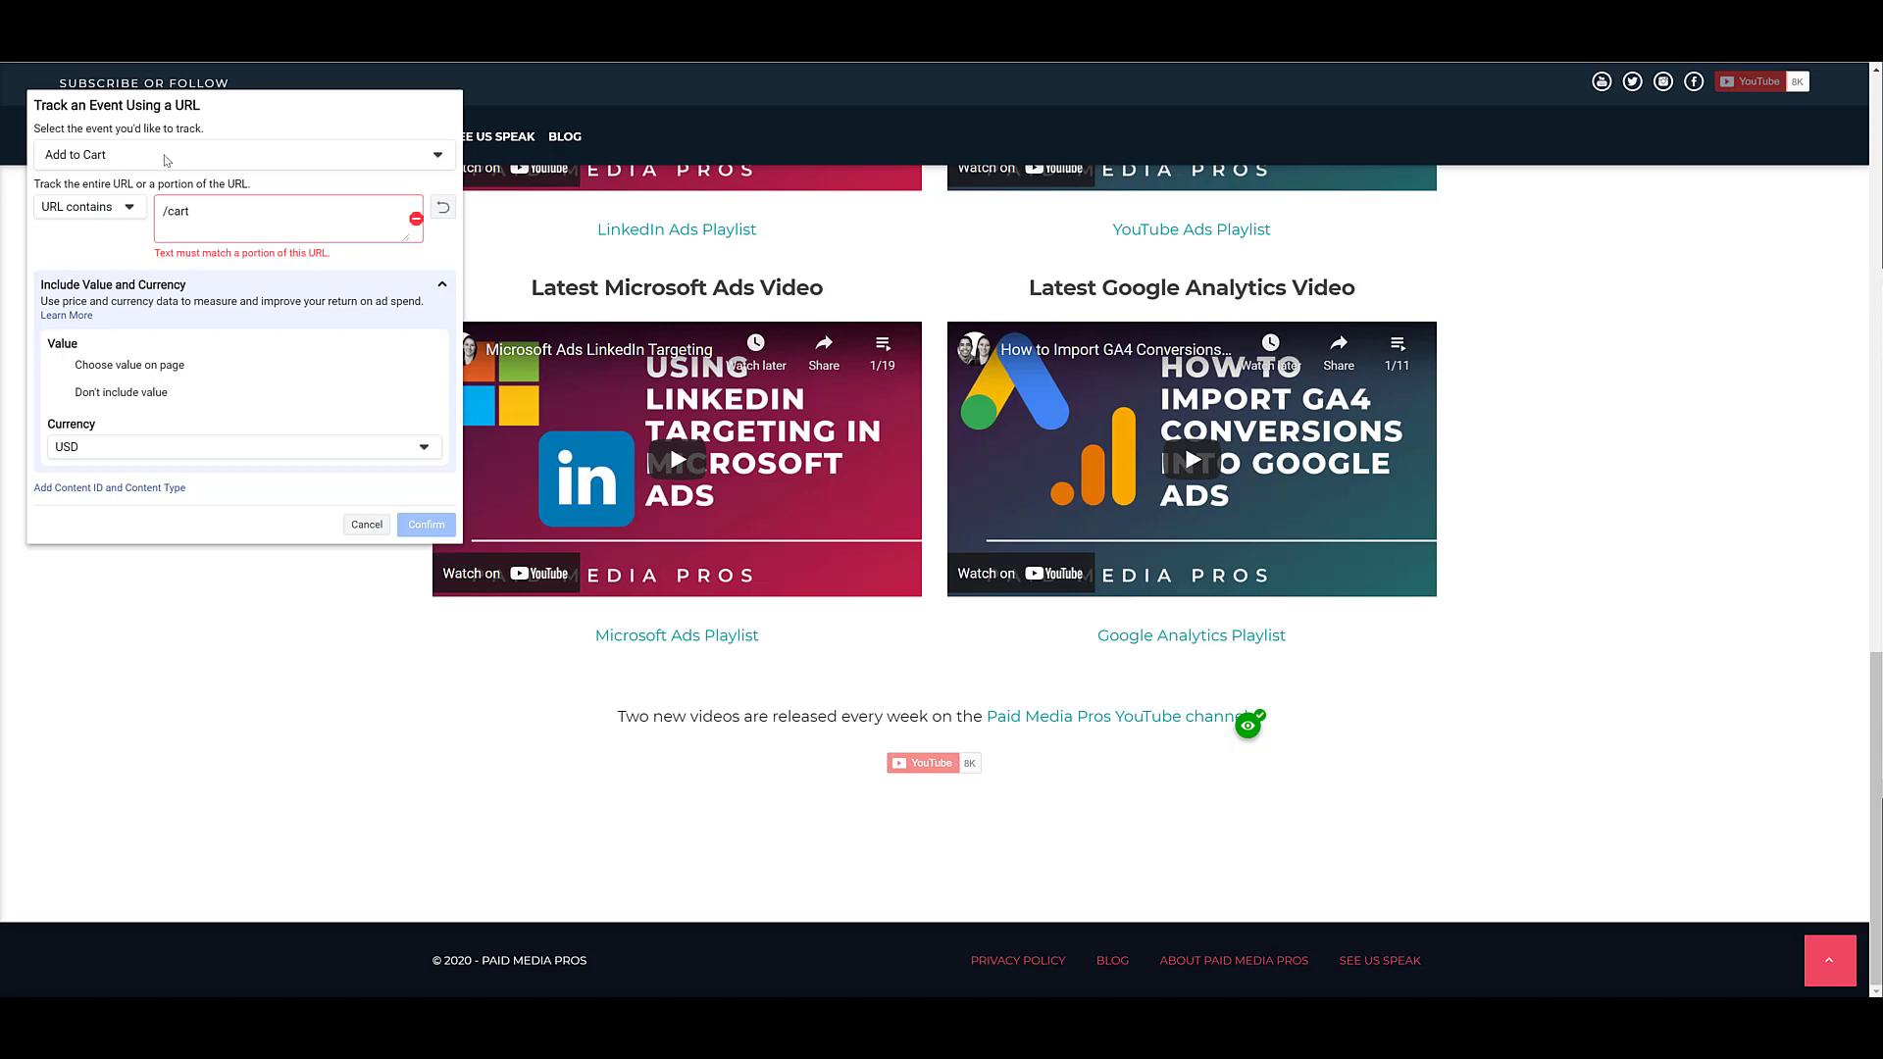
Step: Reopen the event list and scroll down toward Contact
click(167, 160)
scroll(152, 232, down, 3)
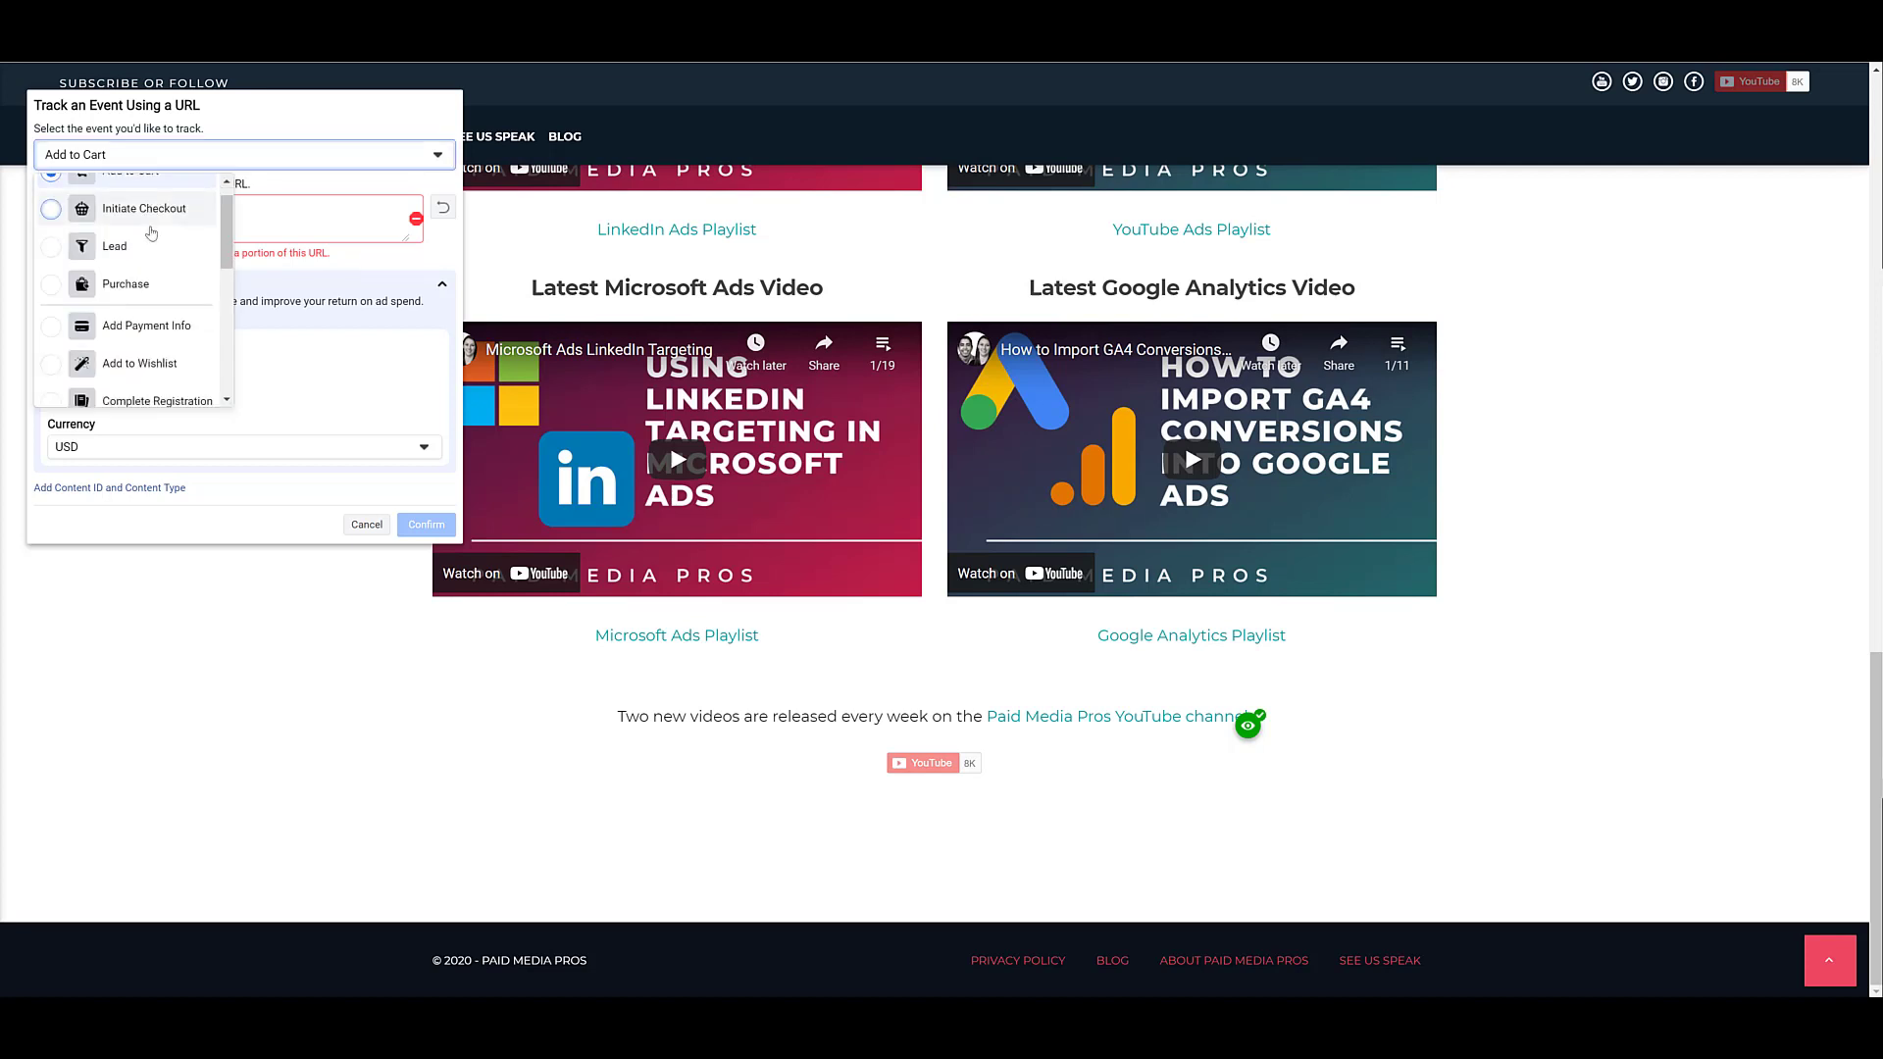
scroll(152, 233, down, 2)
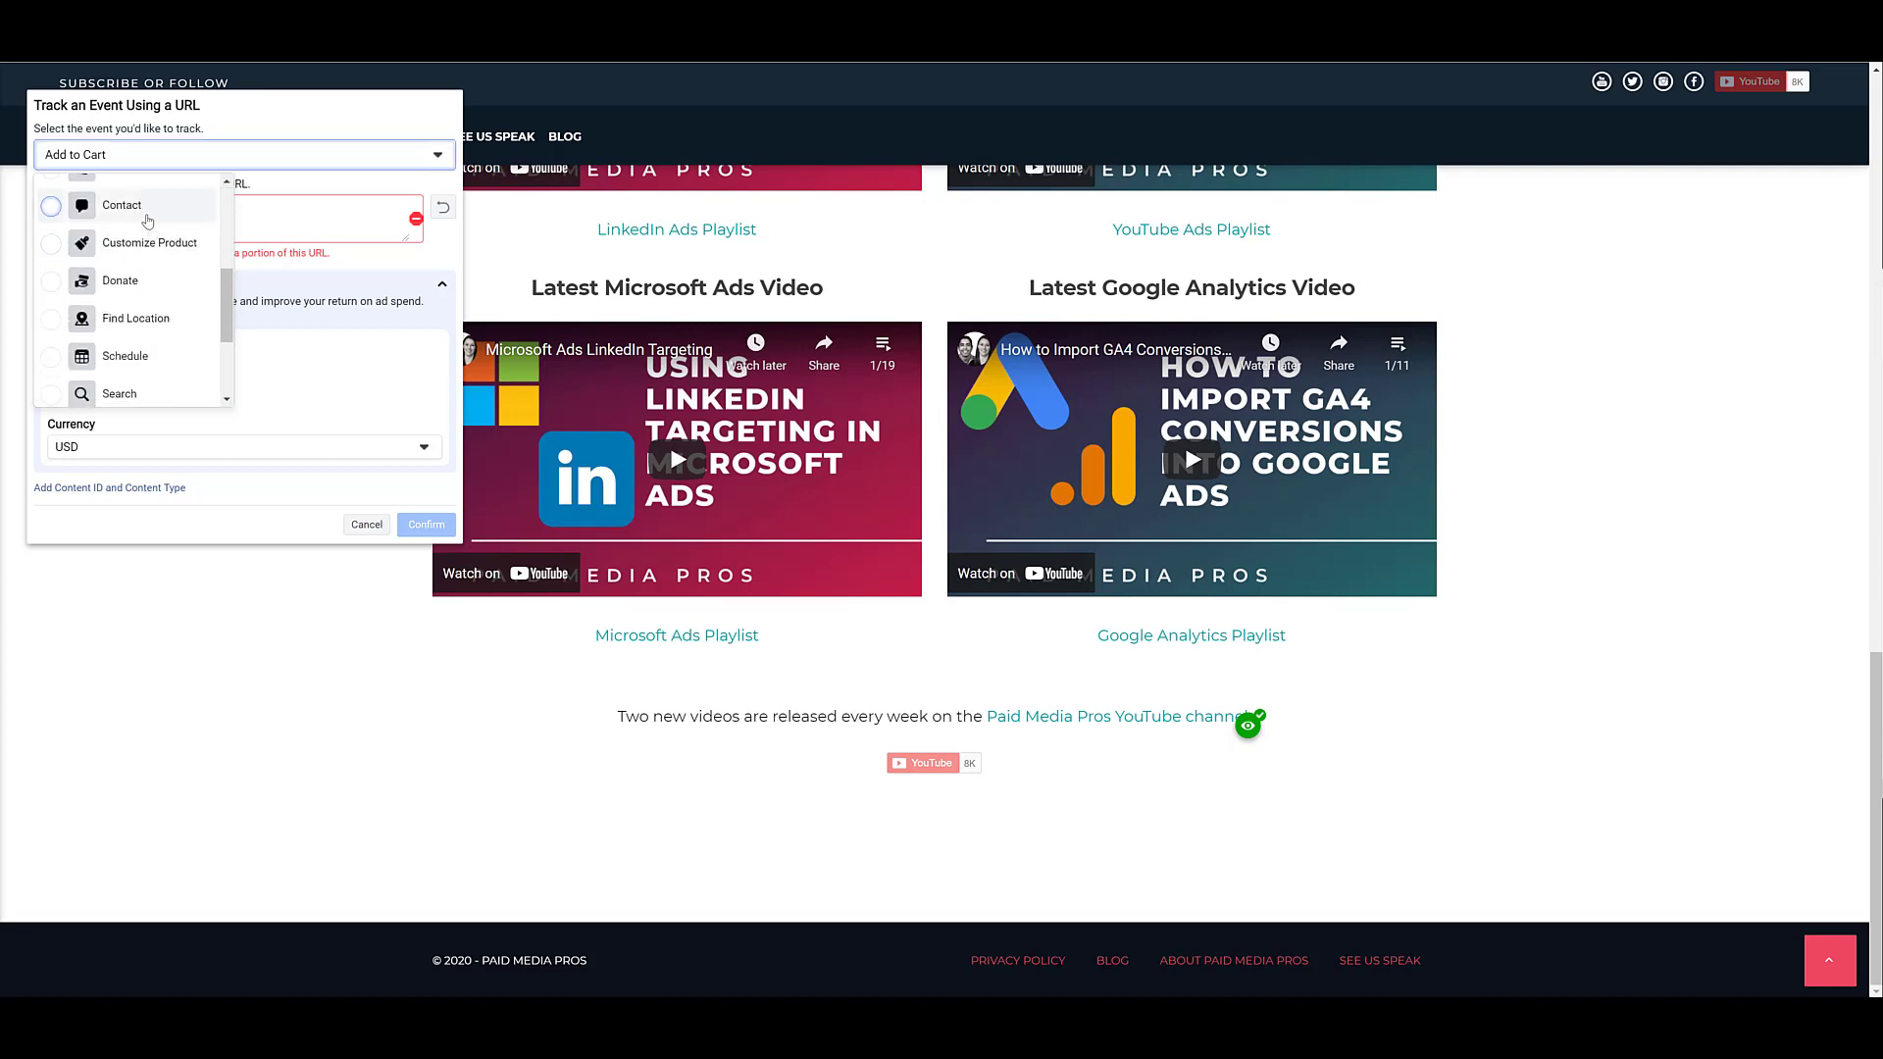
Step: Pick Contact, then submit a test Book Us to Speak request for a Conference with message 'test'
click(147, 218)
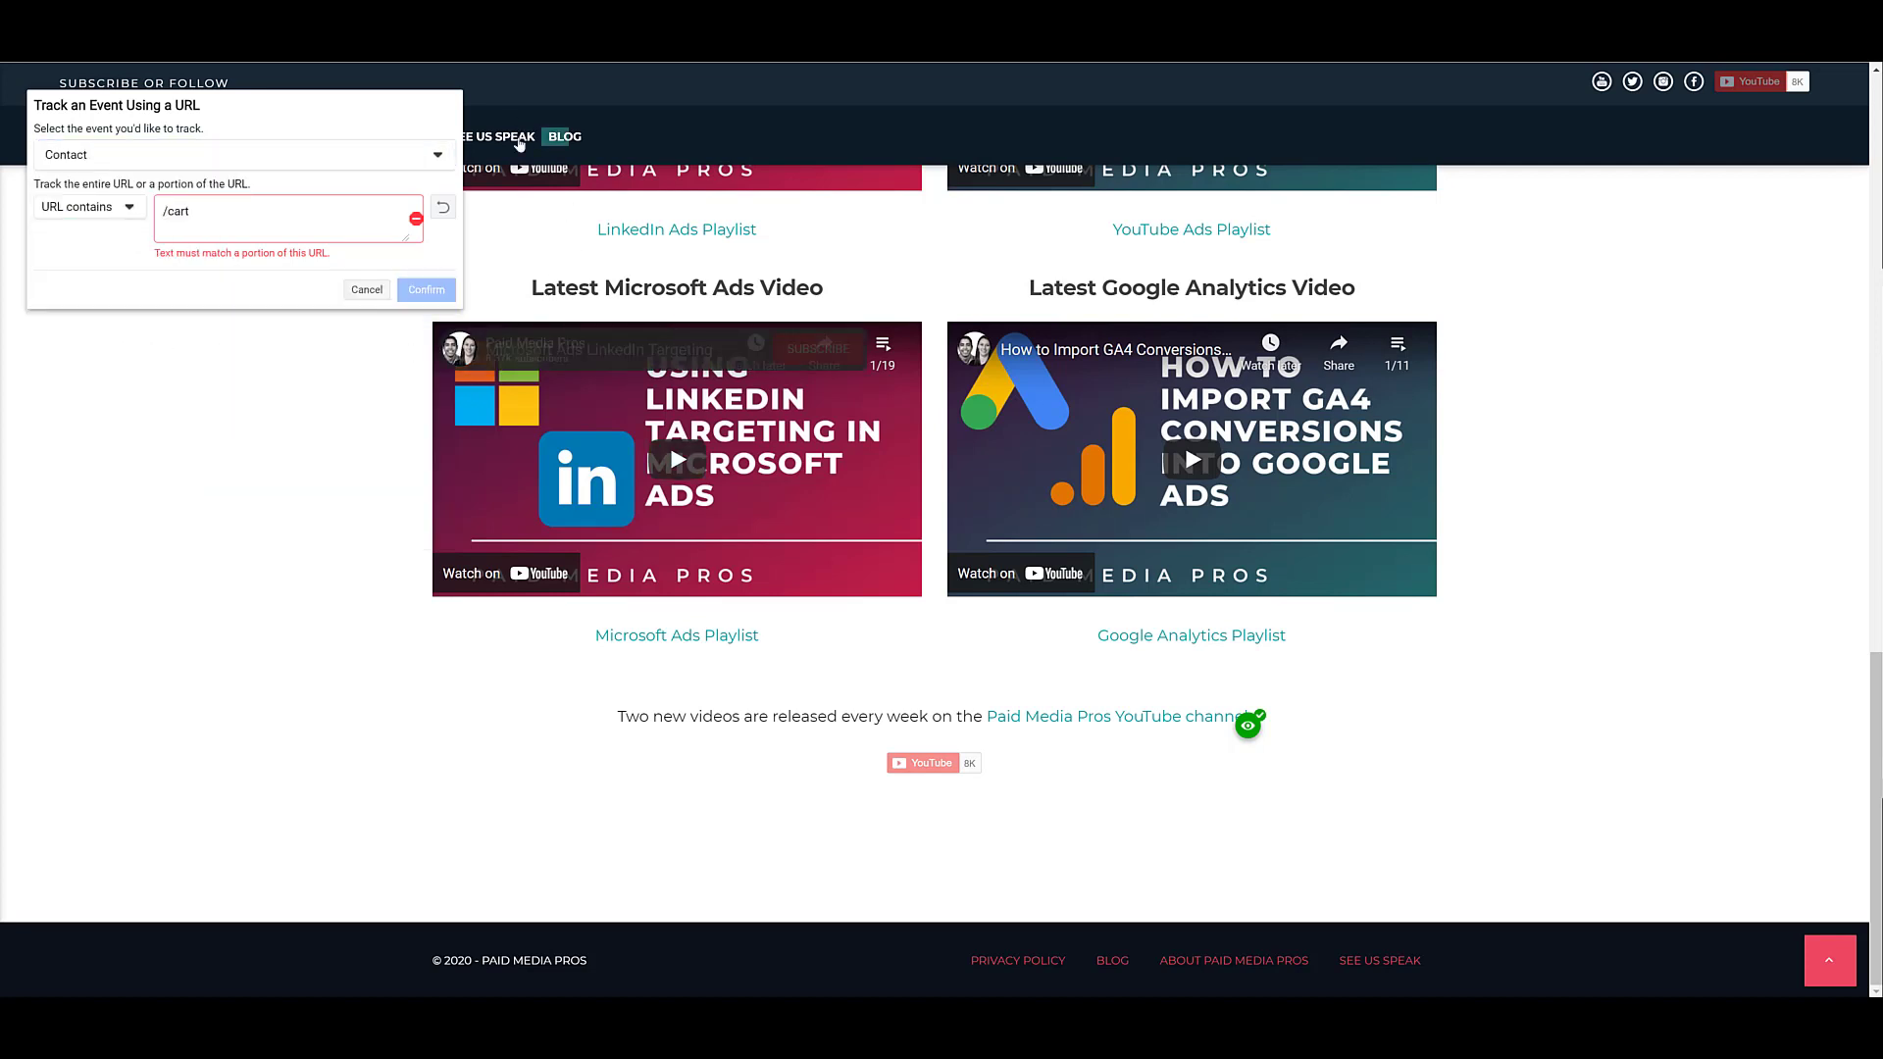
click(520, 145)
scroll(685, 338, down, 2)
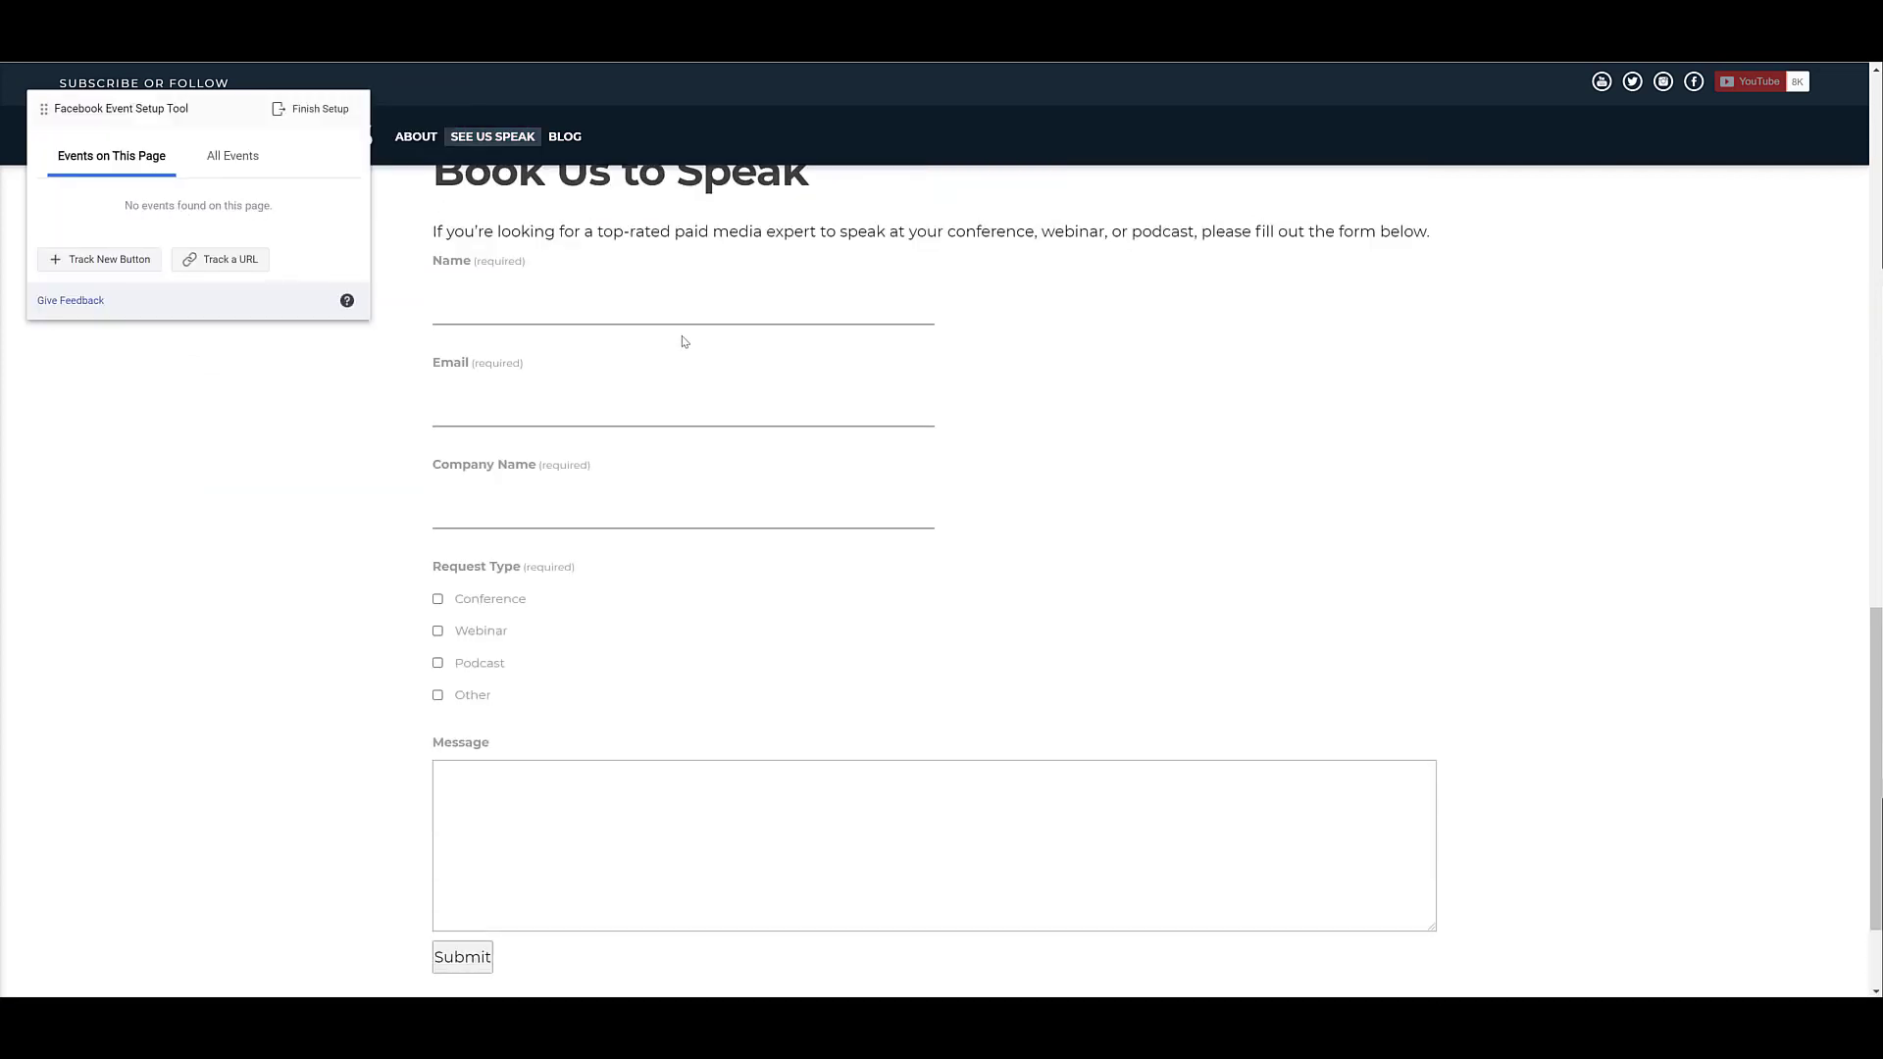
click(678, 315)
click(745, 338)
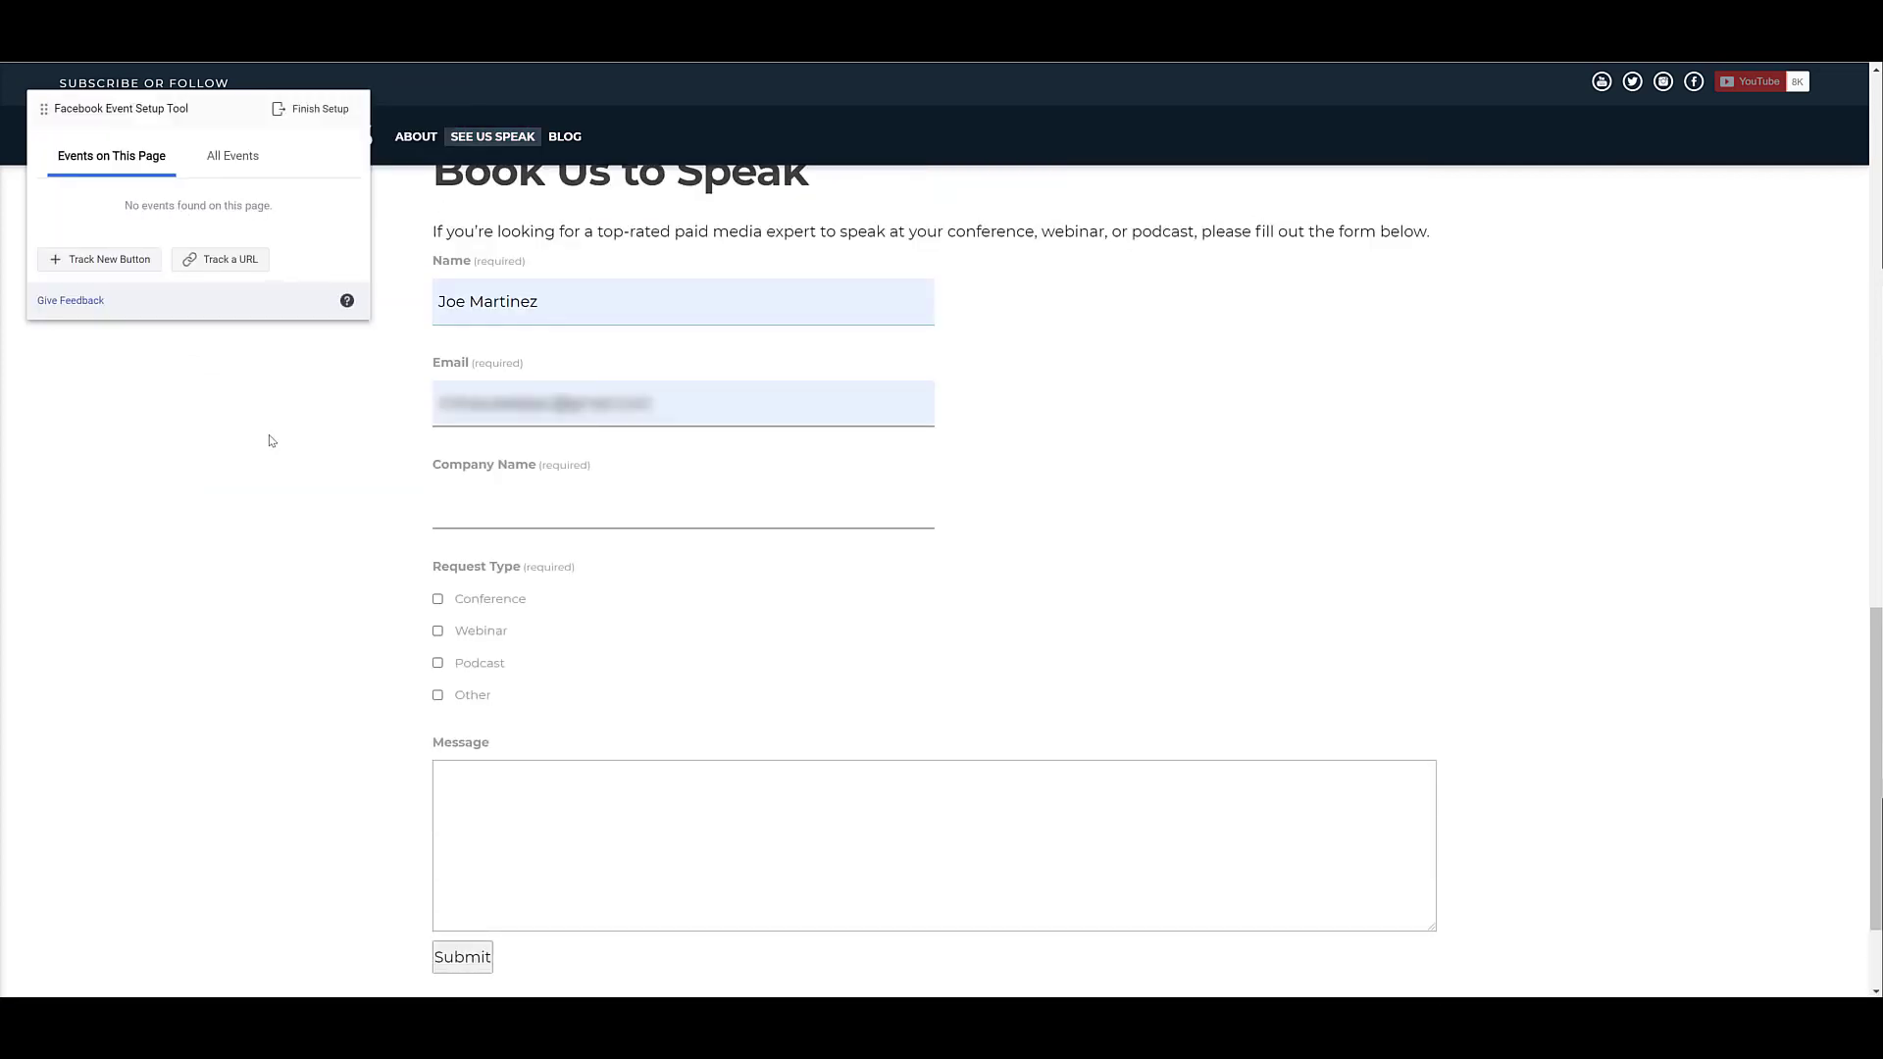
click(617, 505)
click(515, 610)
click(596, 819)
text(test)
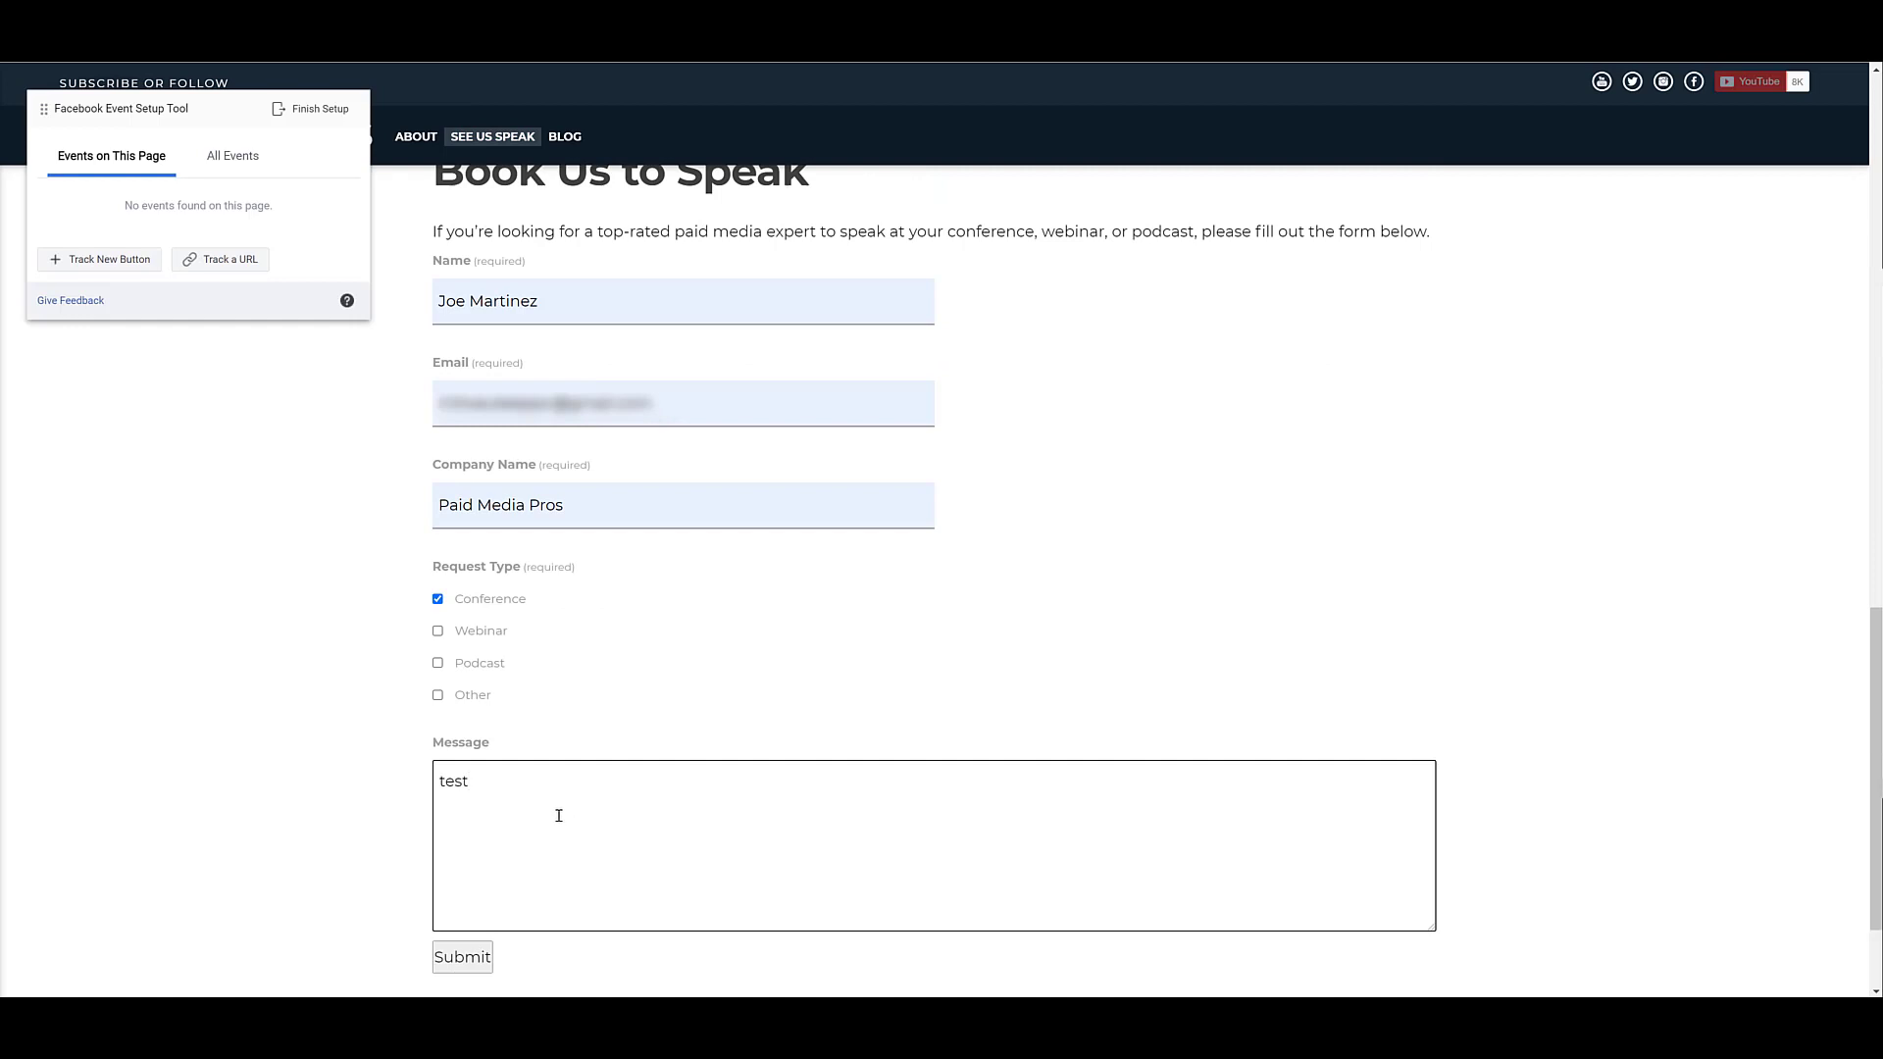
click(462, 958)
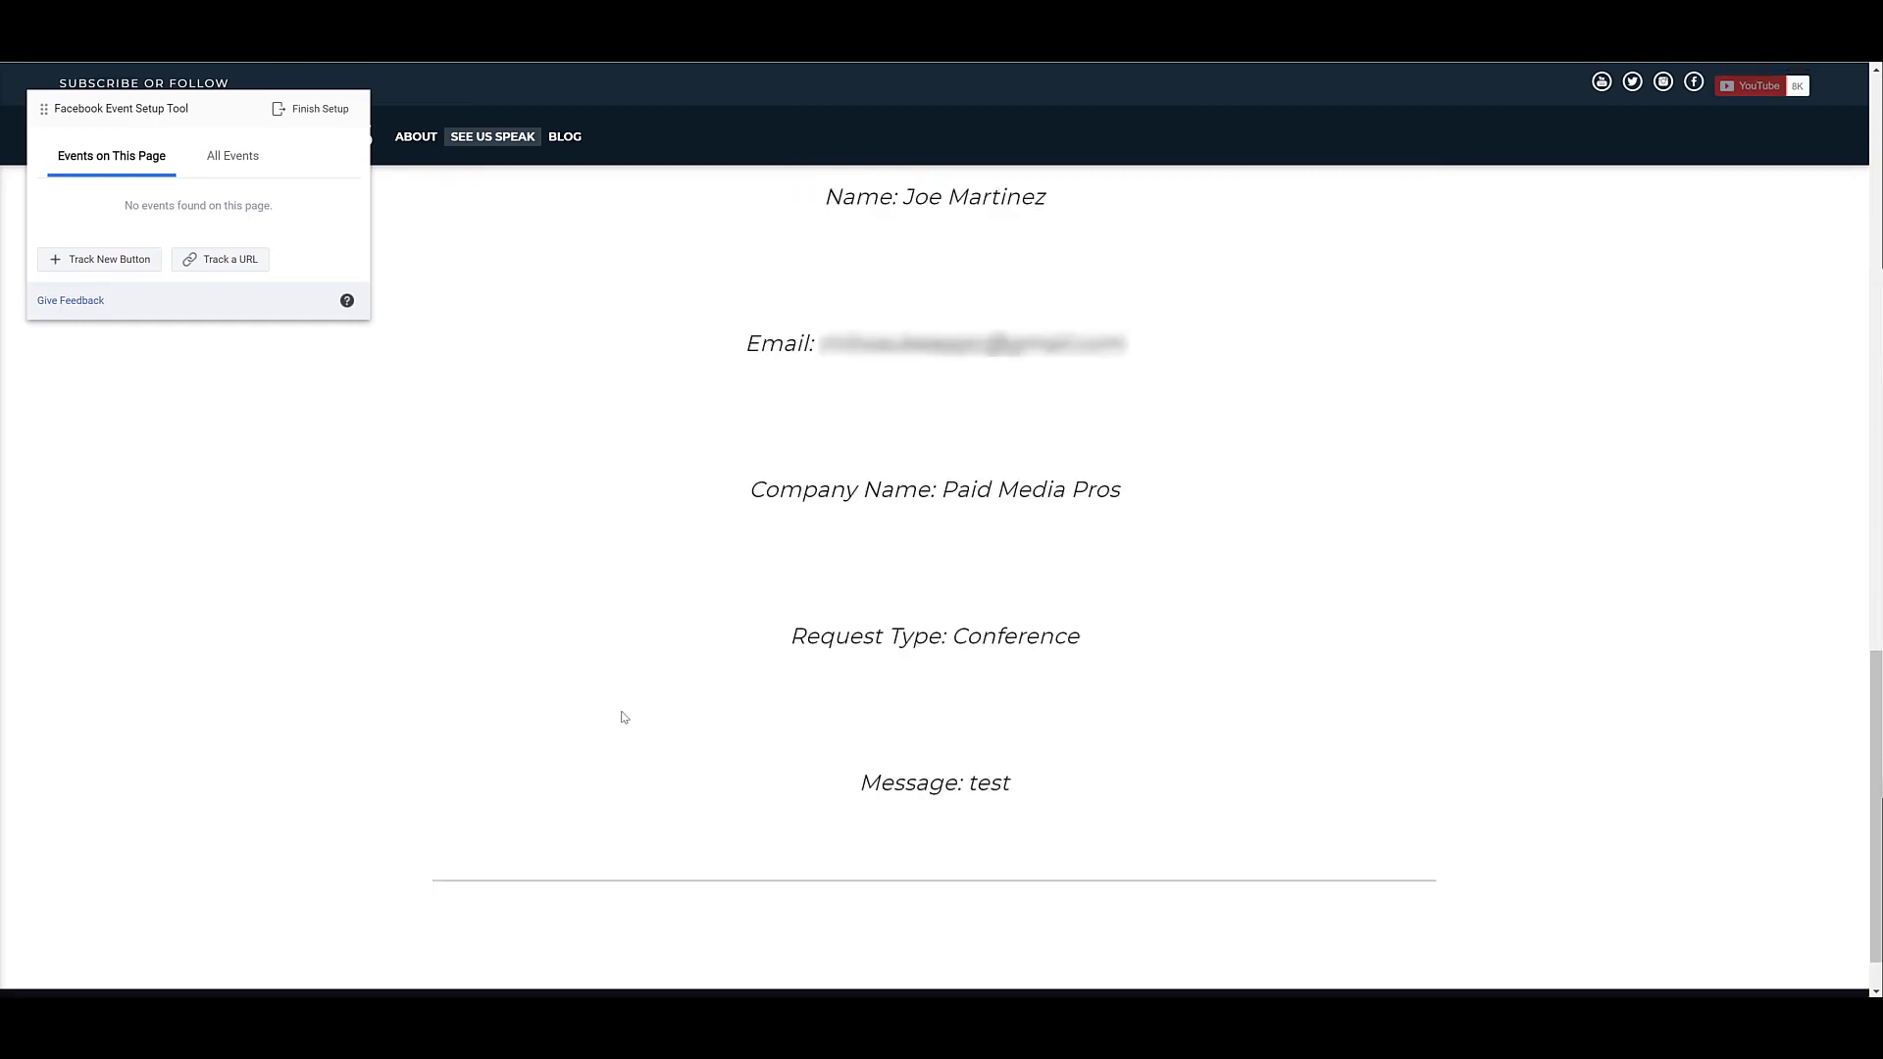
Step: Start a URL-tracked Contact event using the URL contains matching rule
click(254, 260)
click(219, 155)
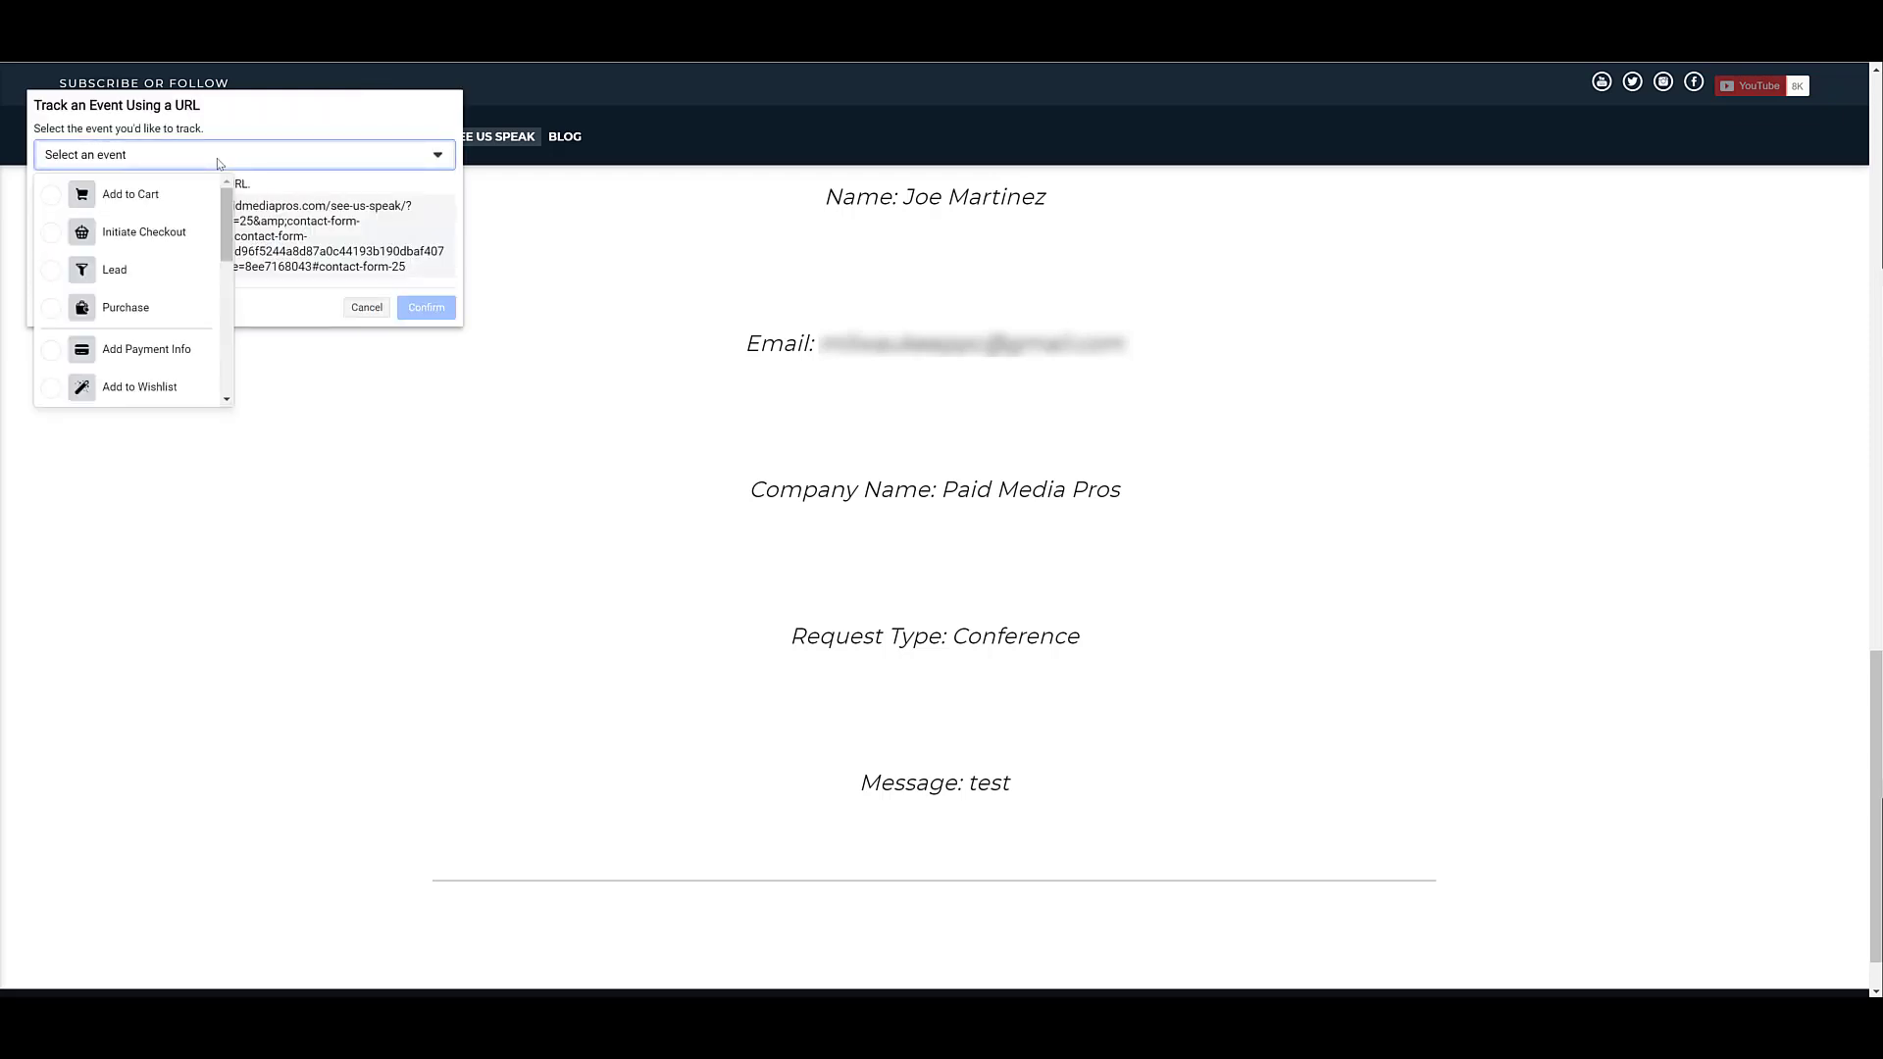
scroll(189, 286, down, 2)
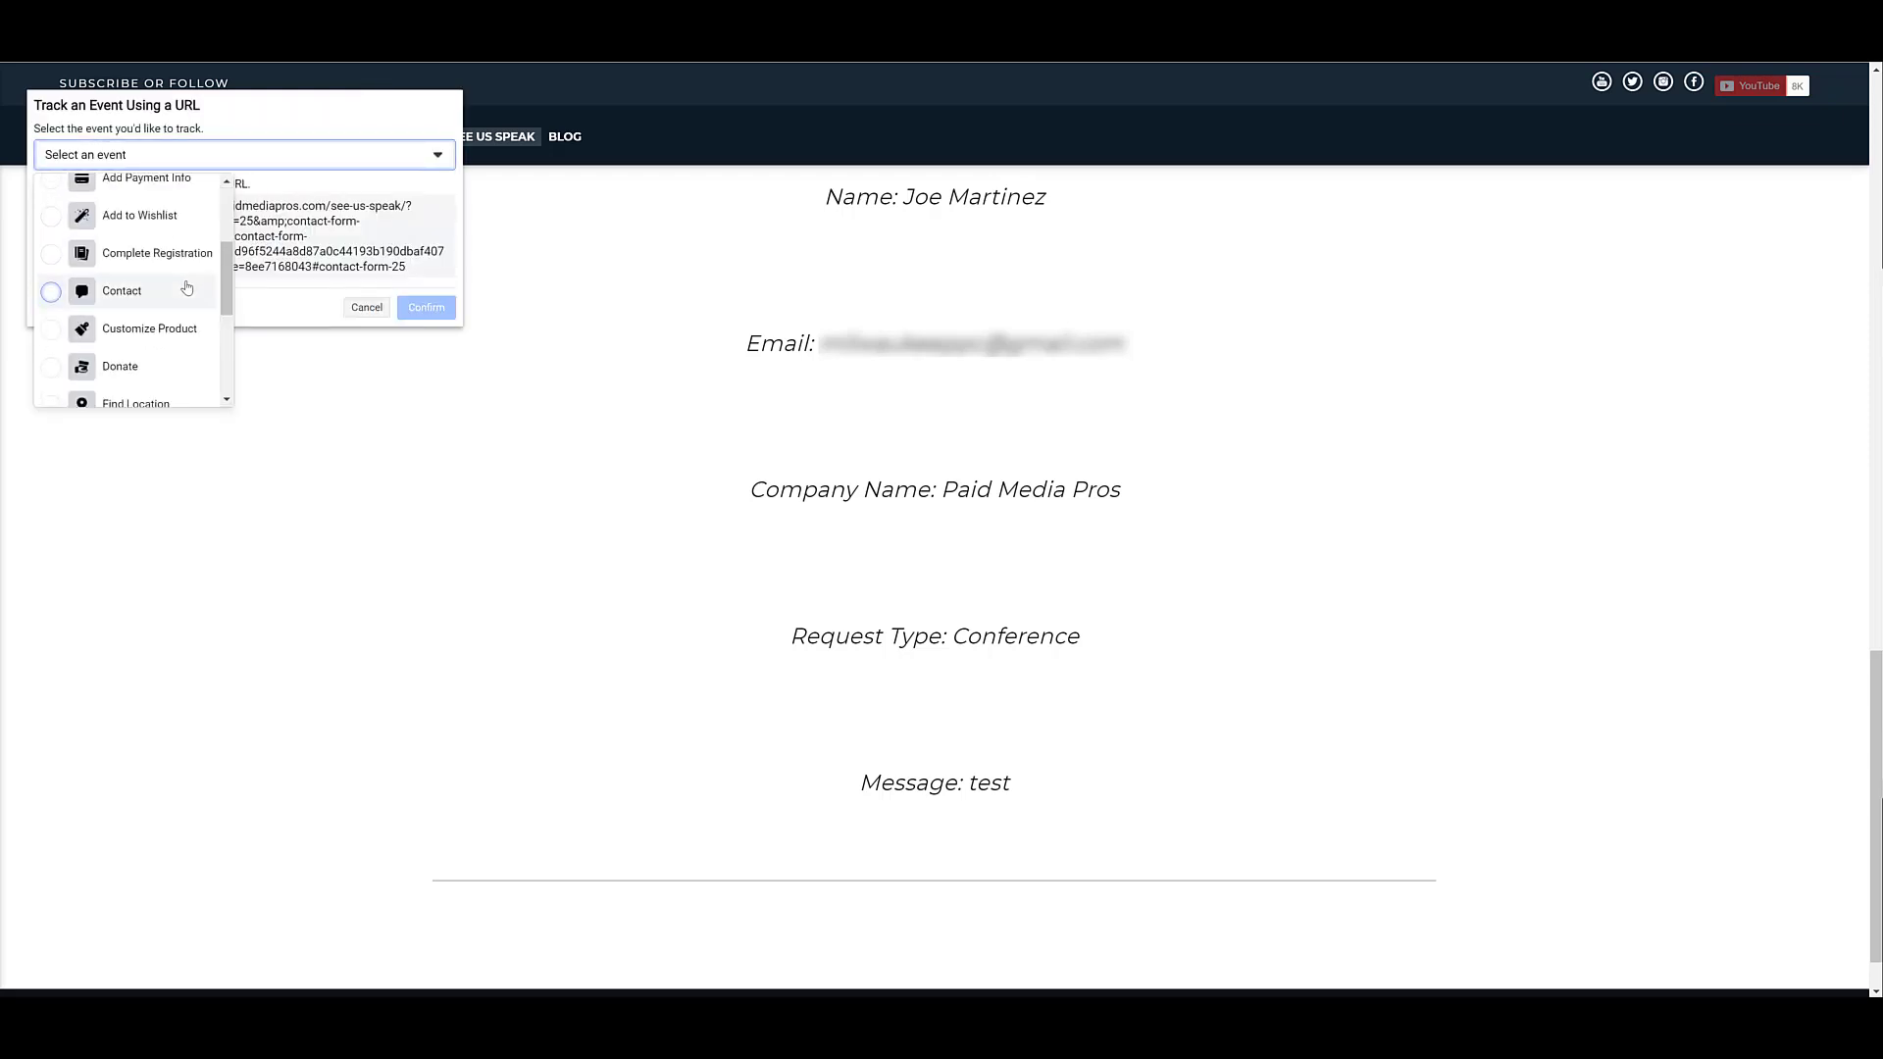
click(186, 287)
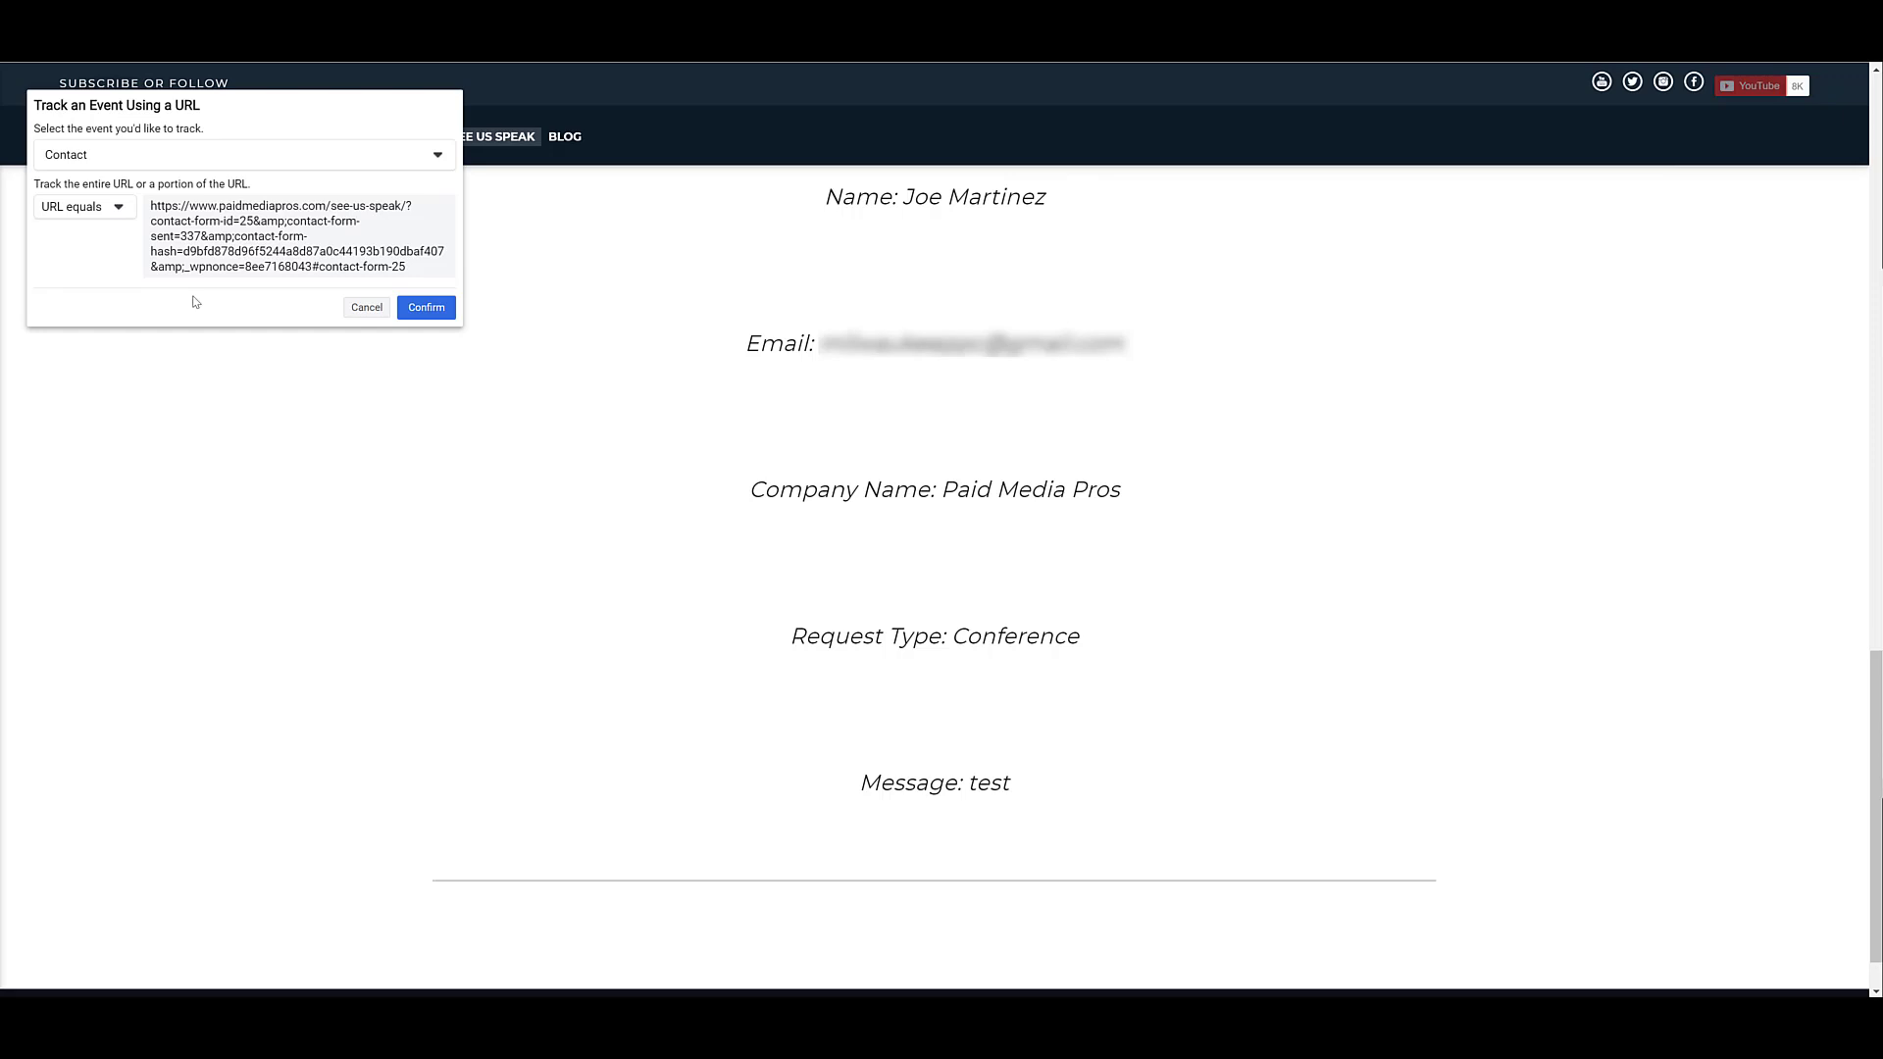
click(108, 218)
click(113, 265)
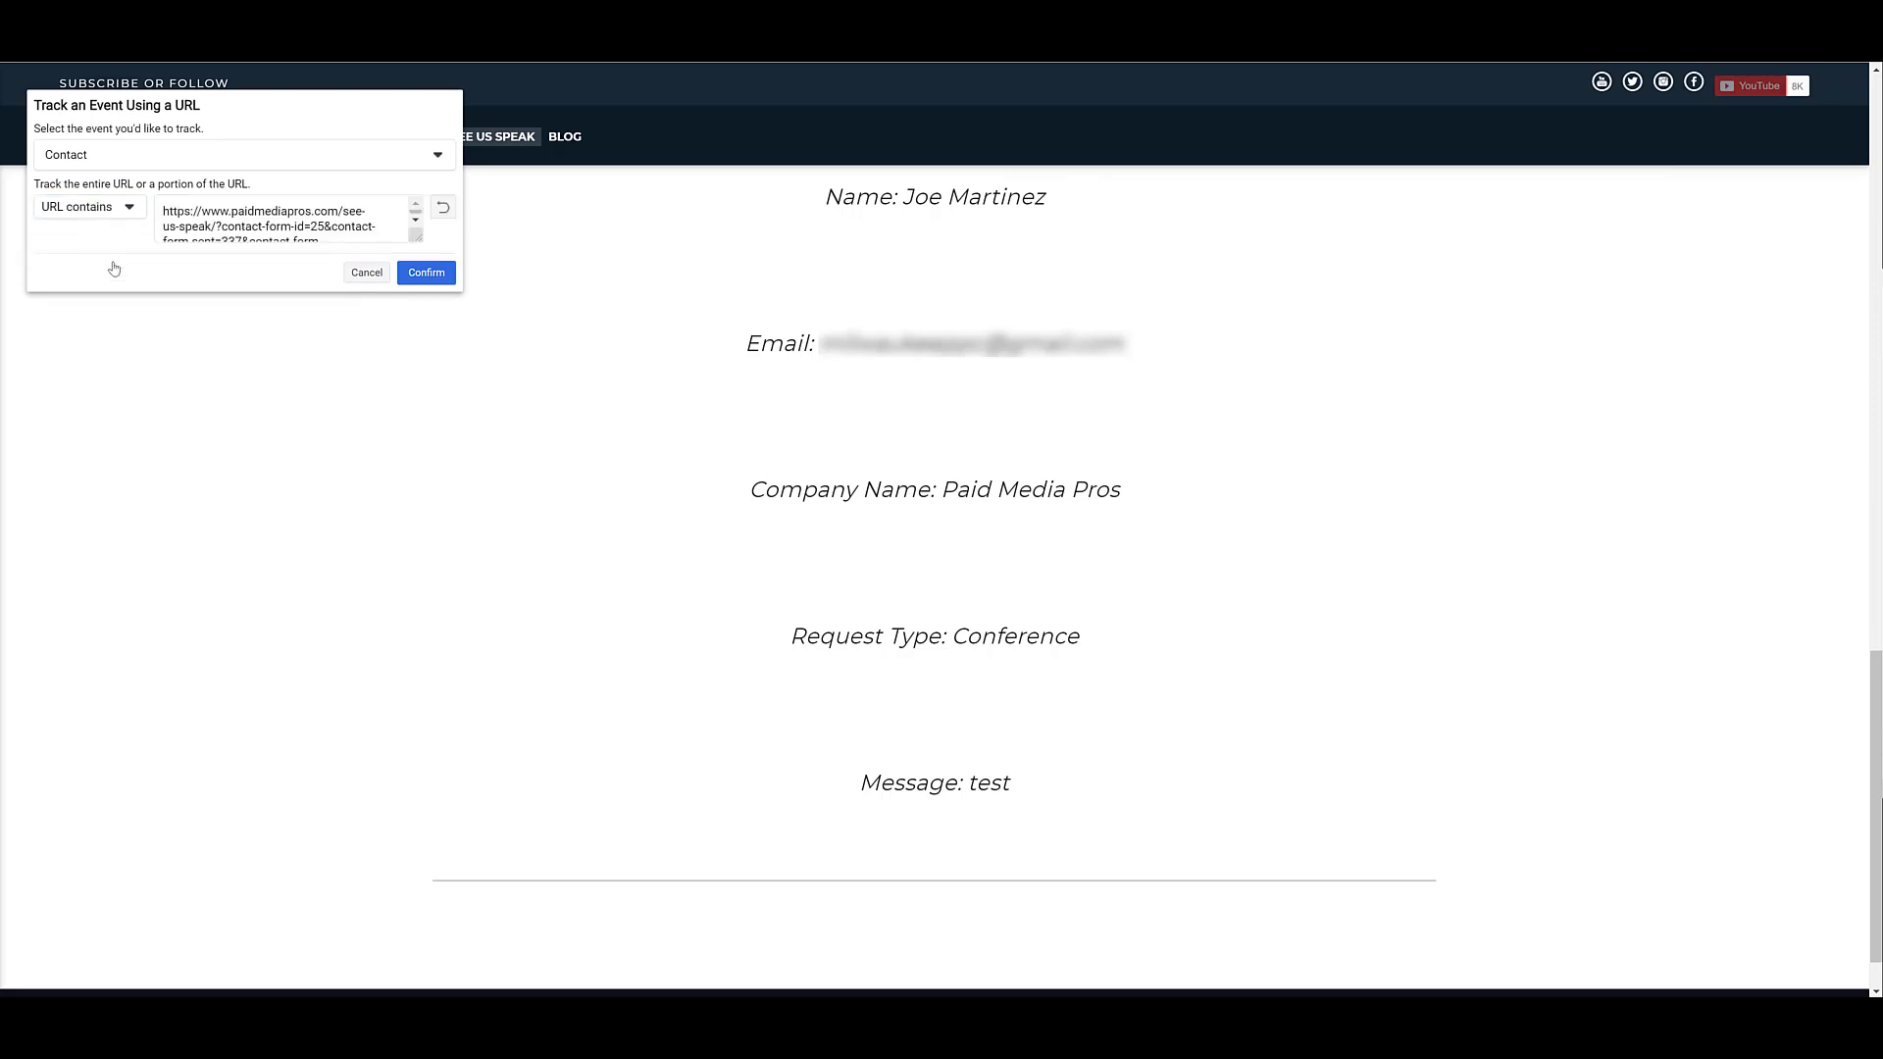
Step: Trim the URL text to just contact-form-sent and confirm the Contact event
drag(331, 227, 90, 197)
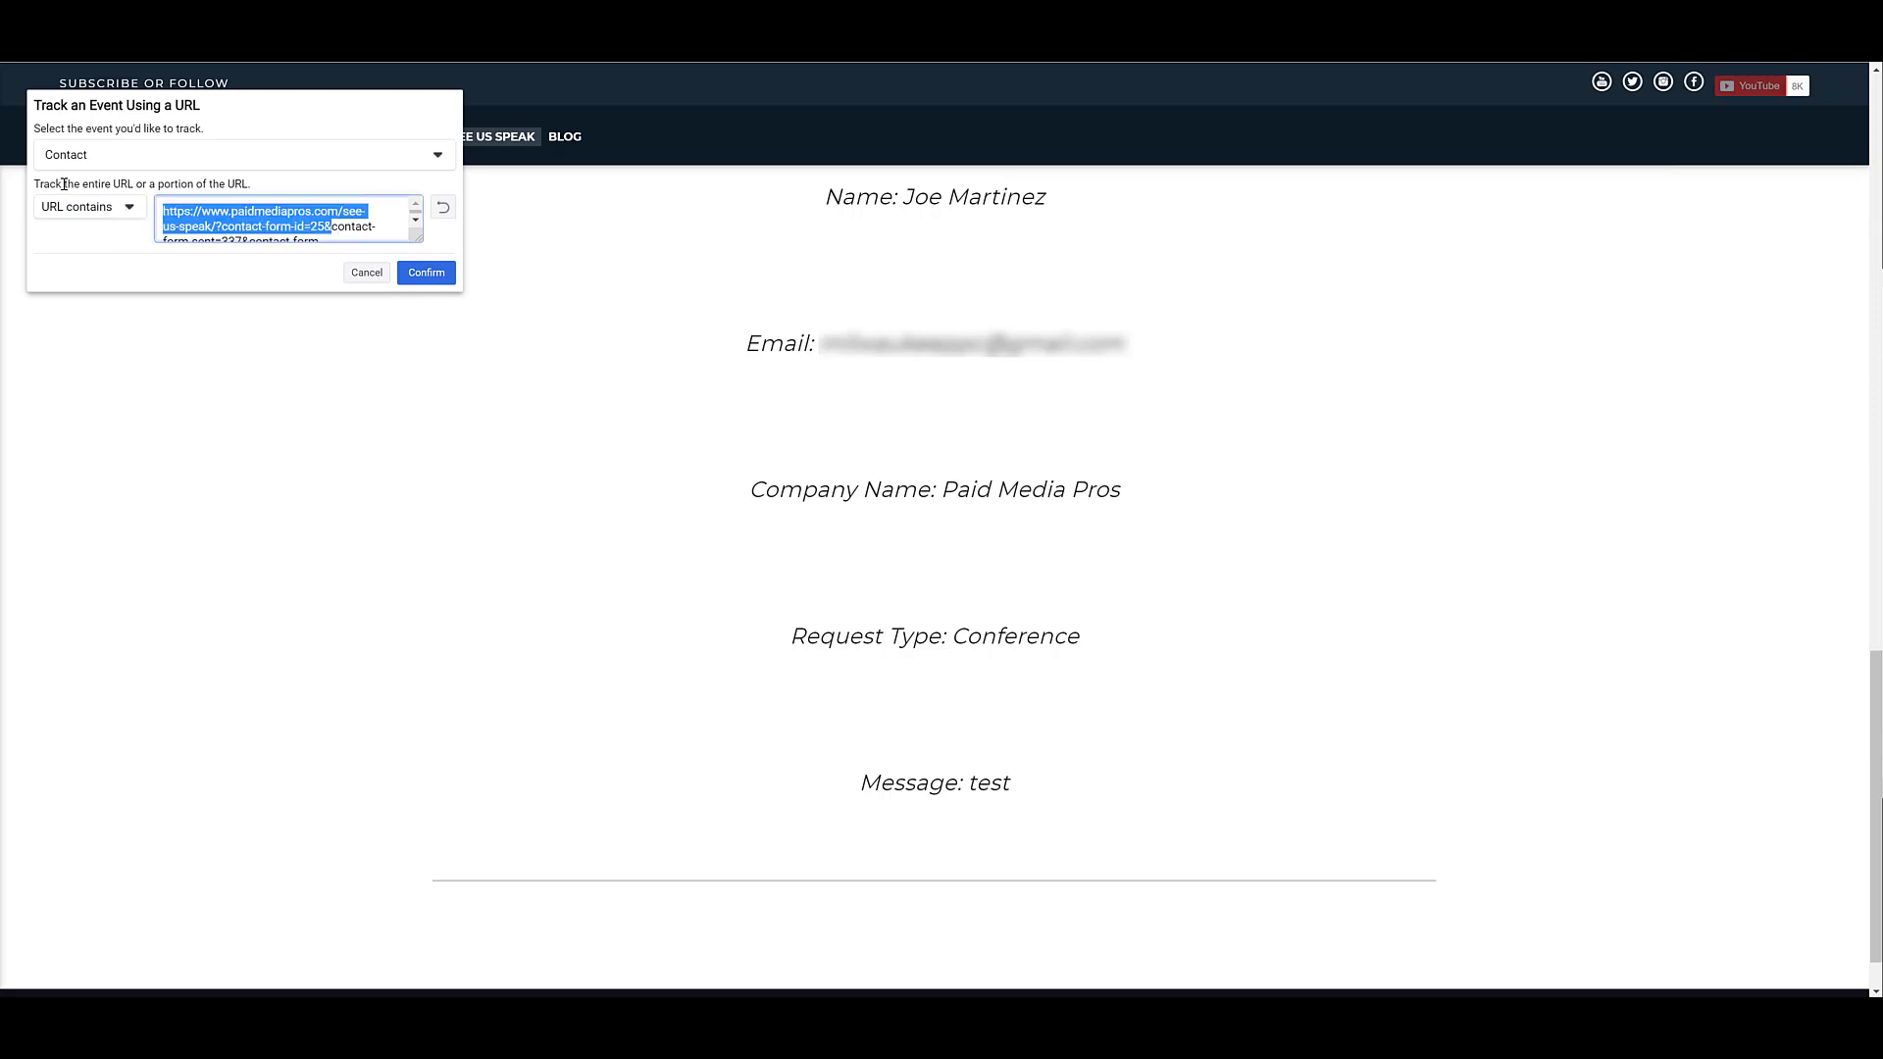
key(BackSpace)
click(261, 218)
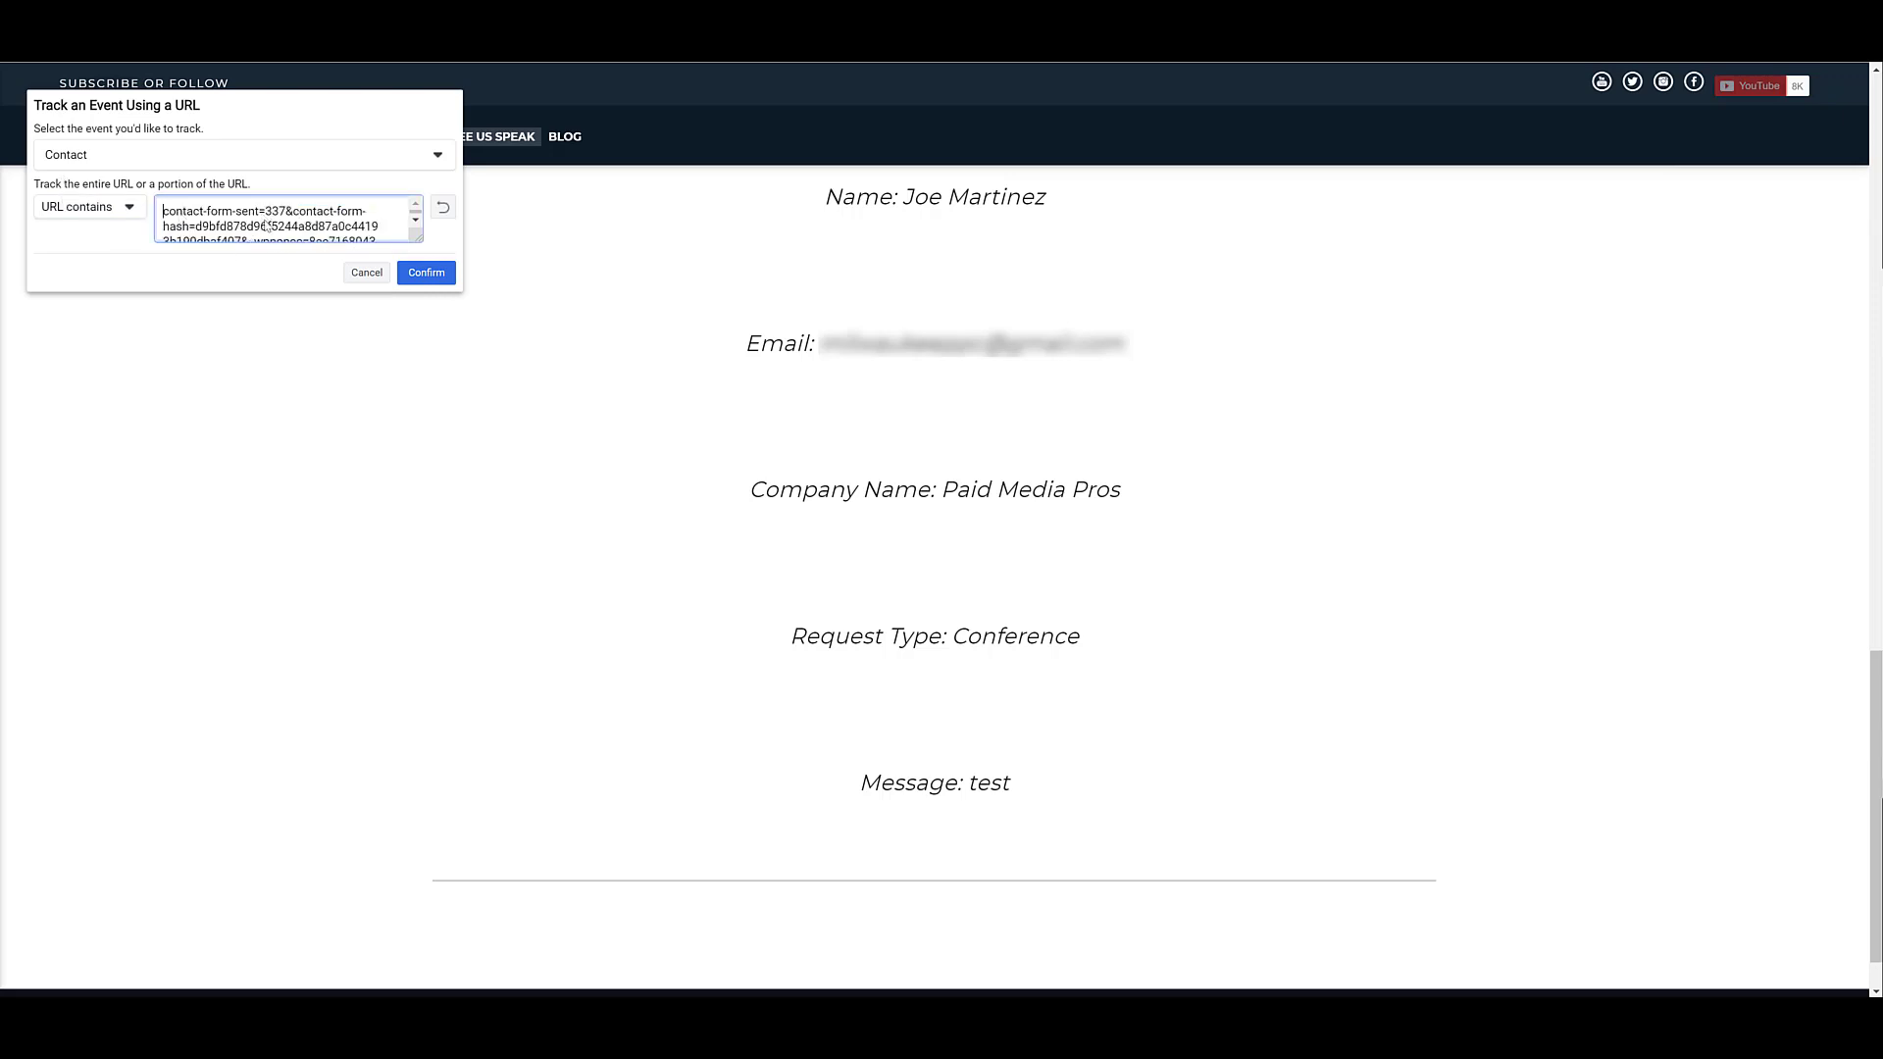
drag(260, 218, 432, 361)
key(BackSpace)
click(208, 266)
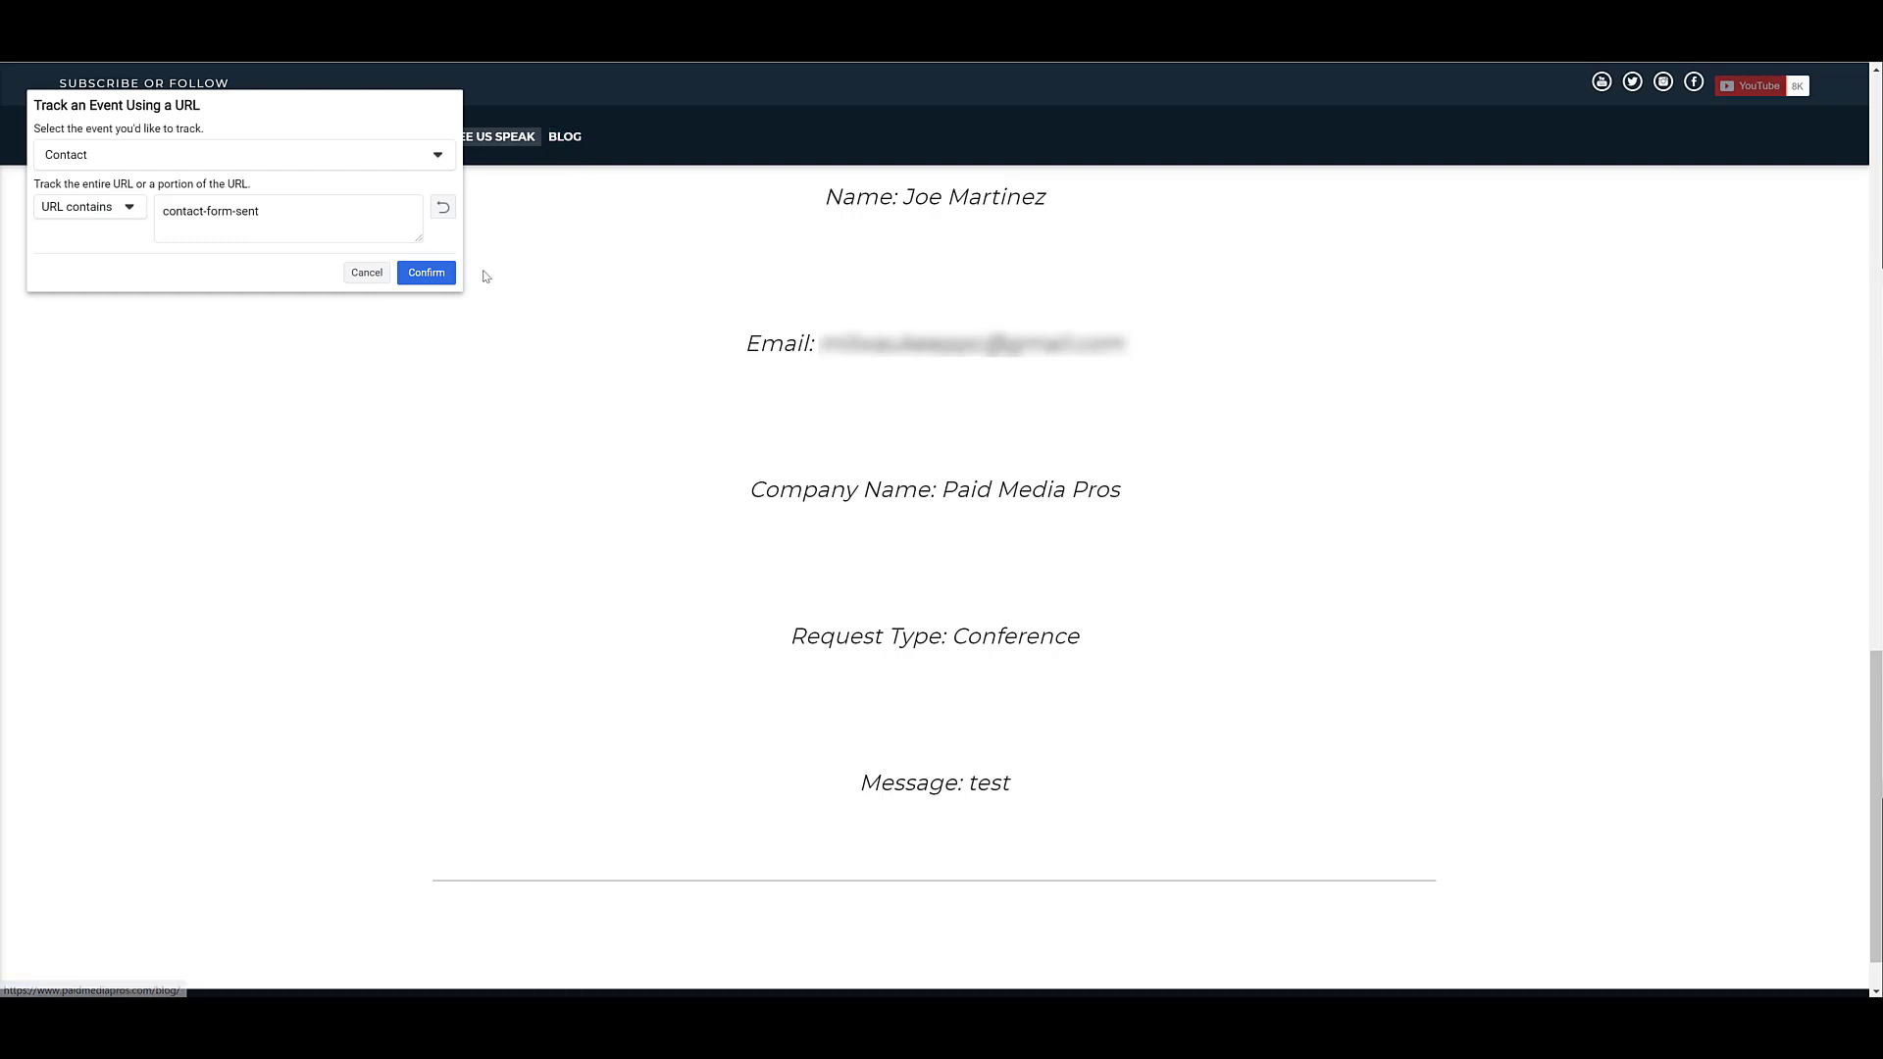
click(444, 279)
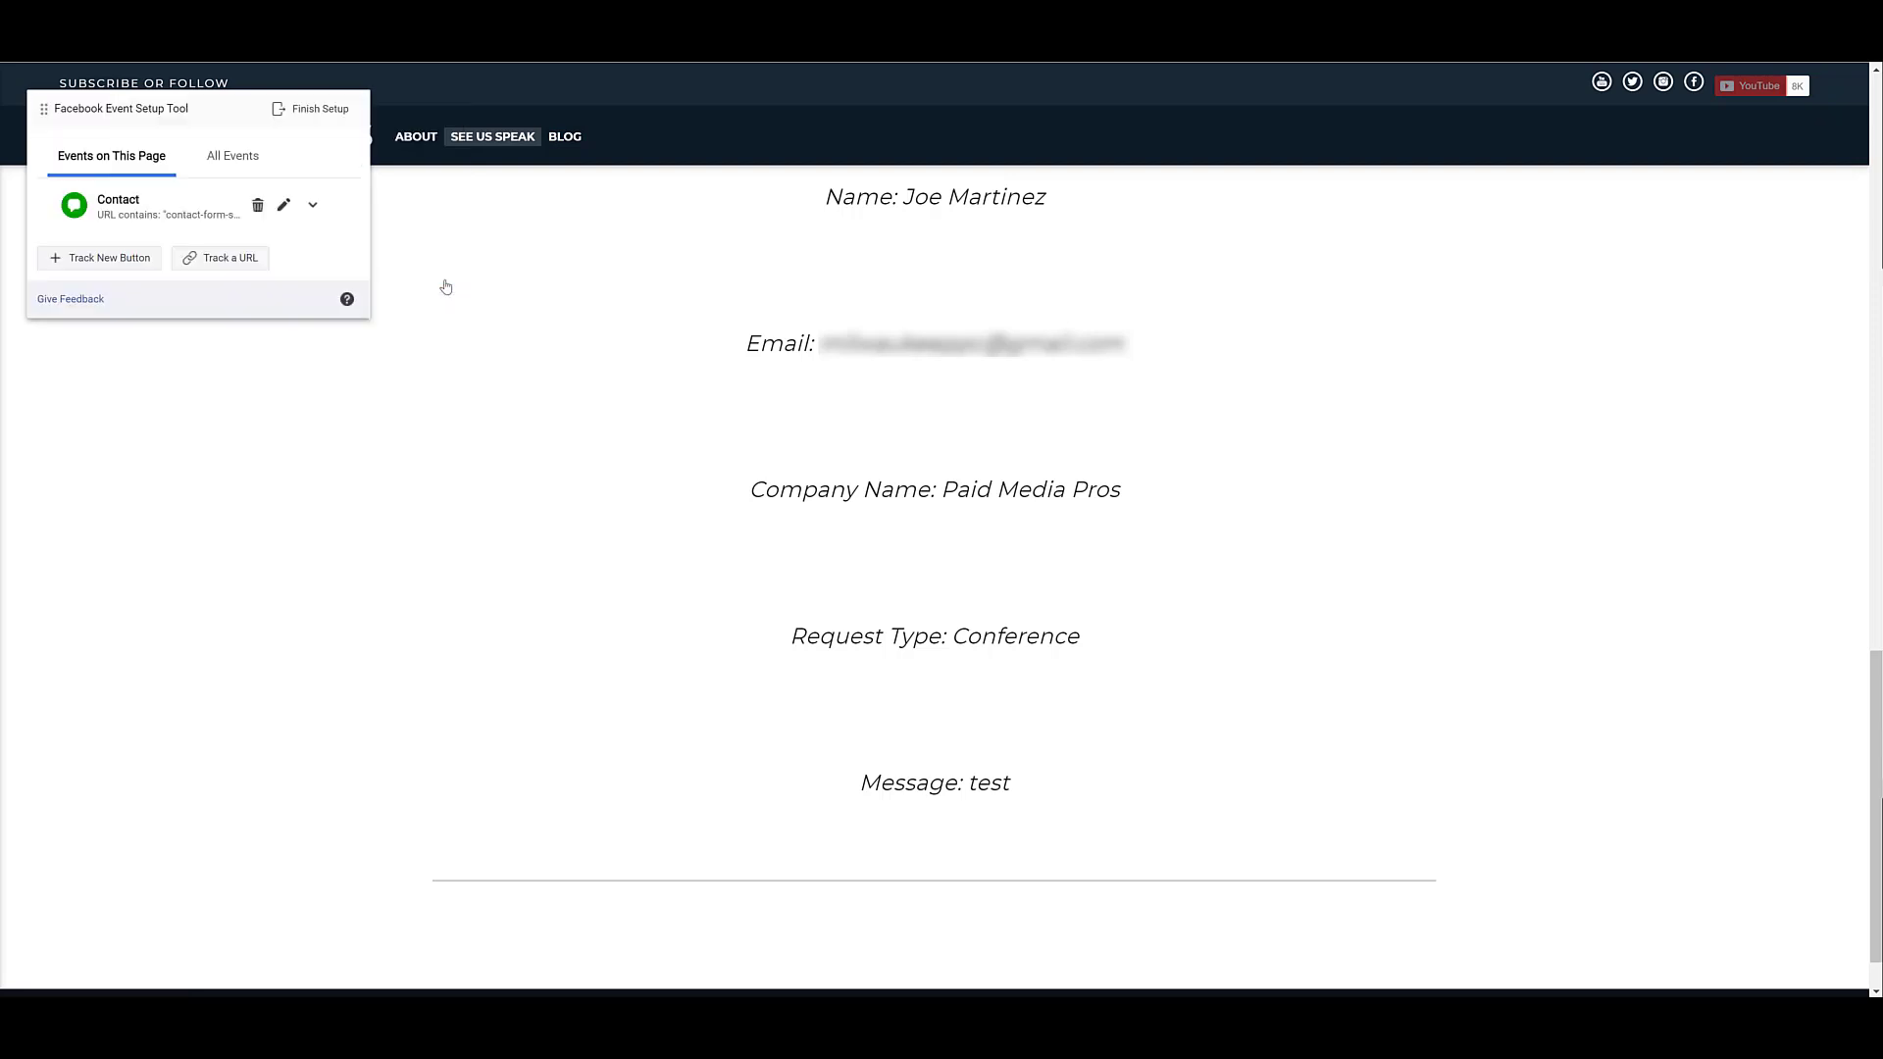
Step: Review the View Content and Contact events, finish setup, and skip the feedback prompt
click(306, 111)
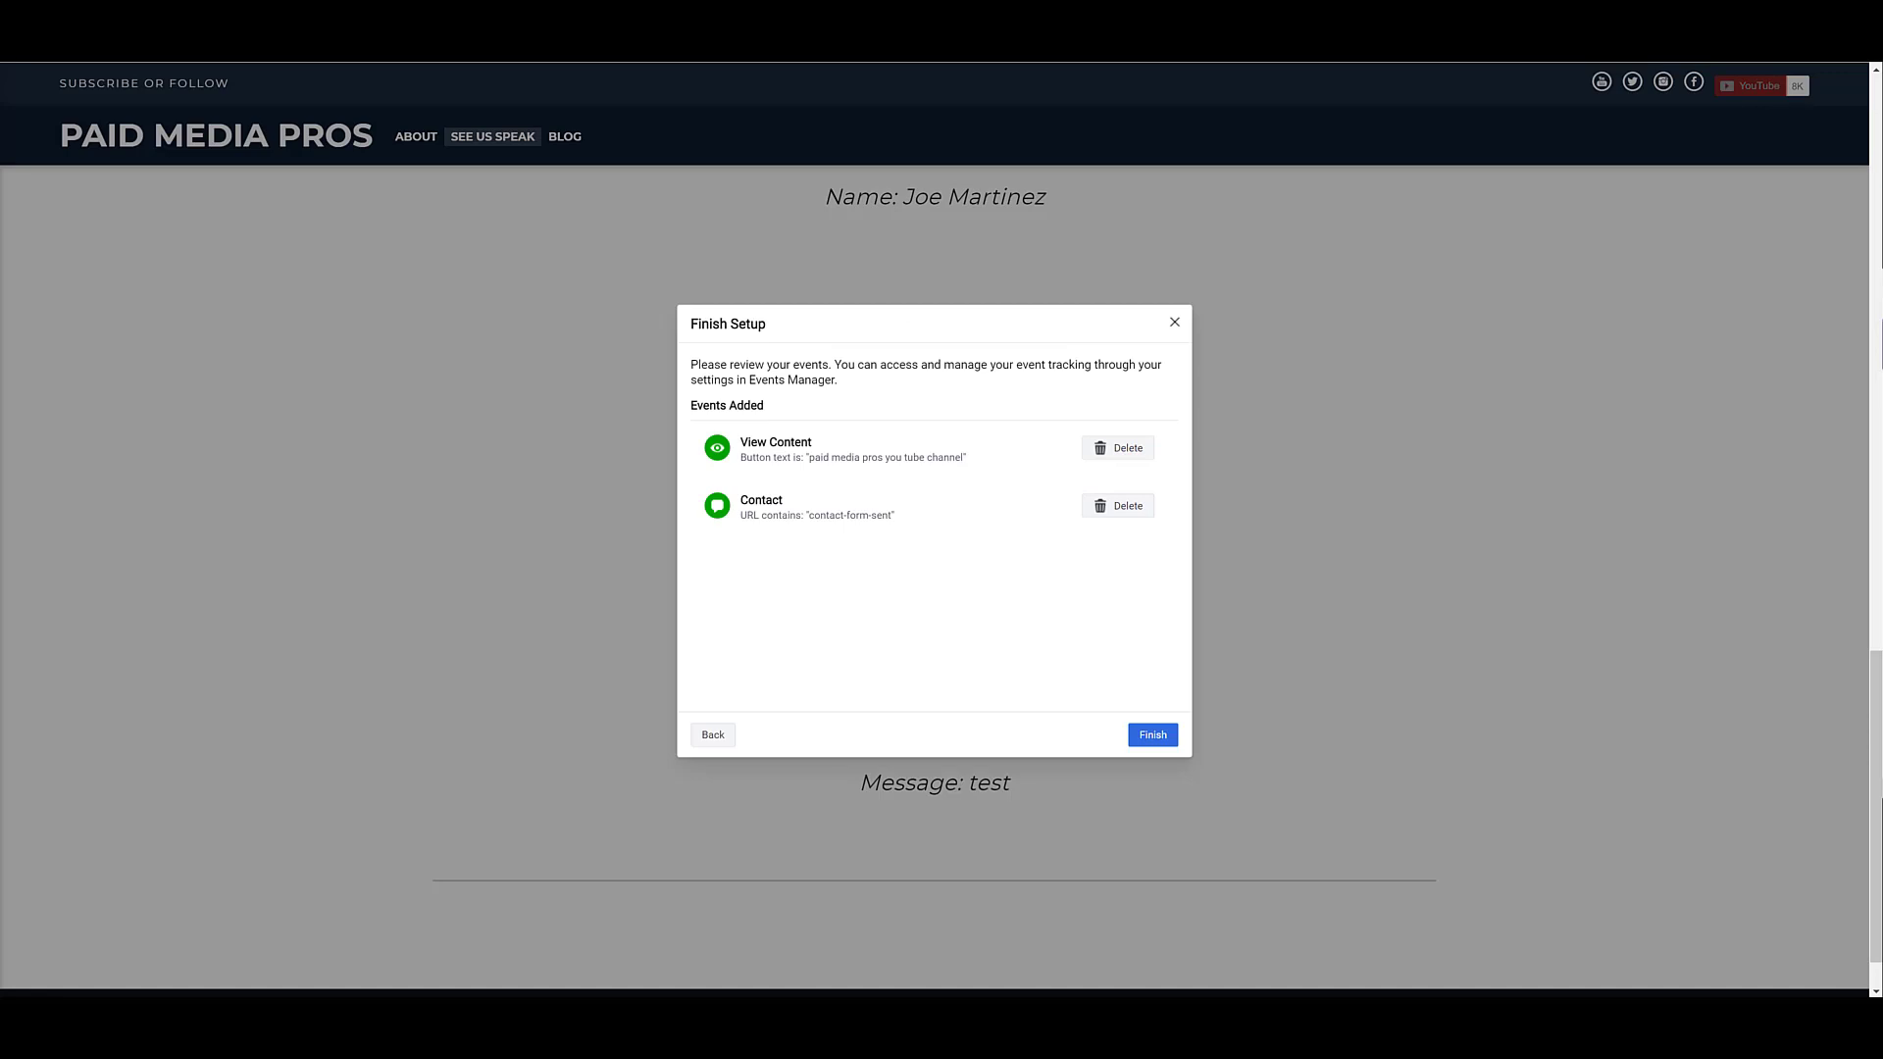
click(1152, 743)
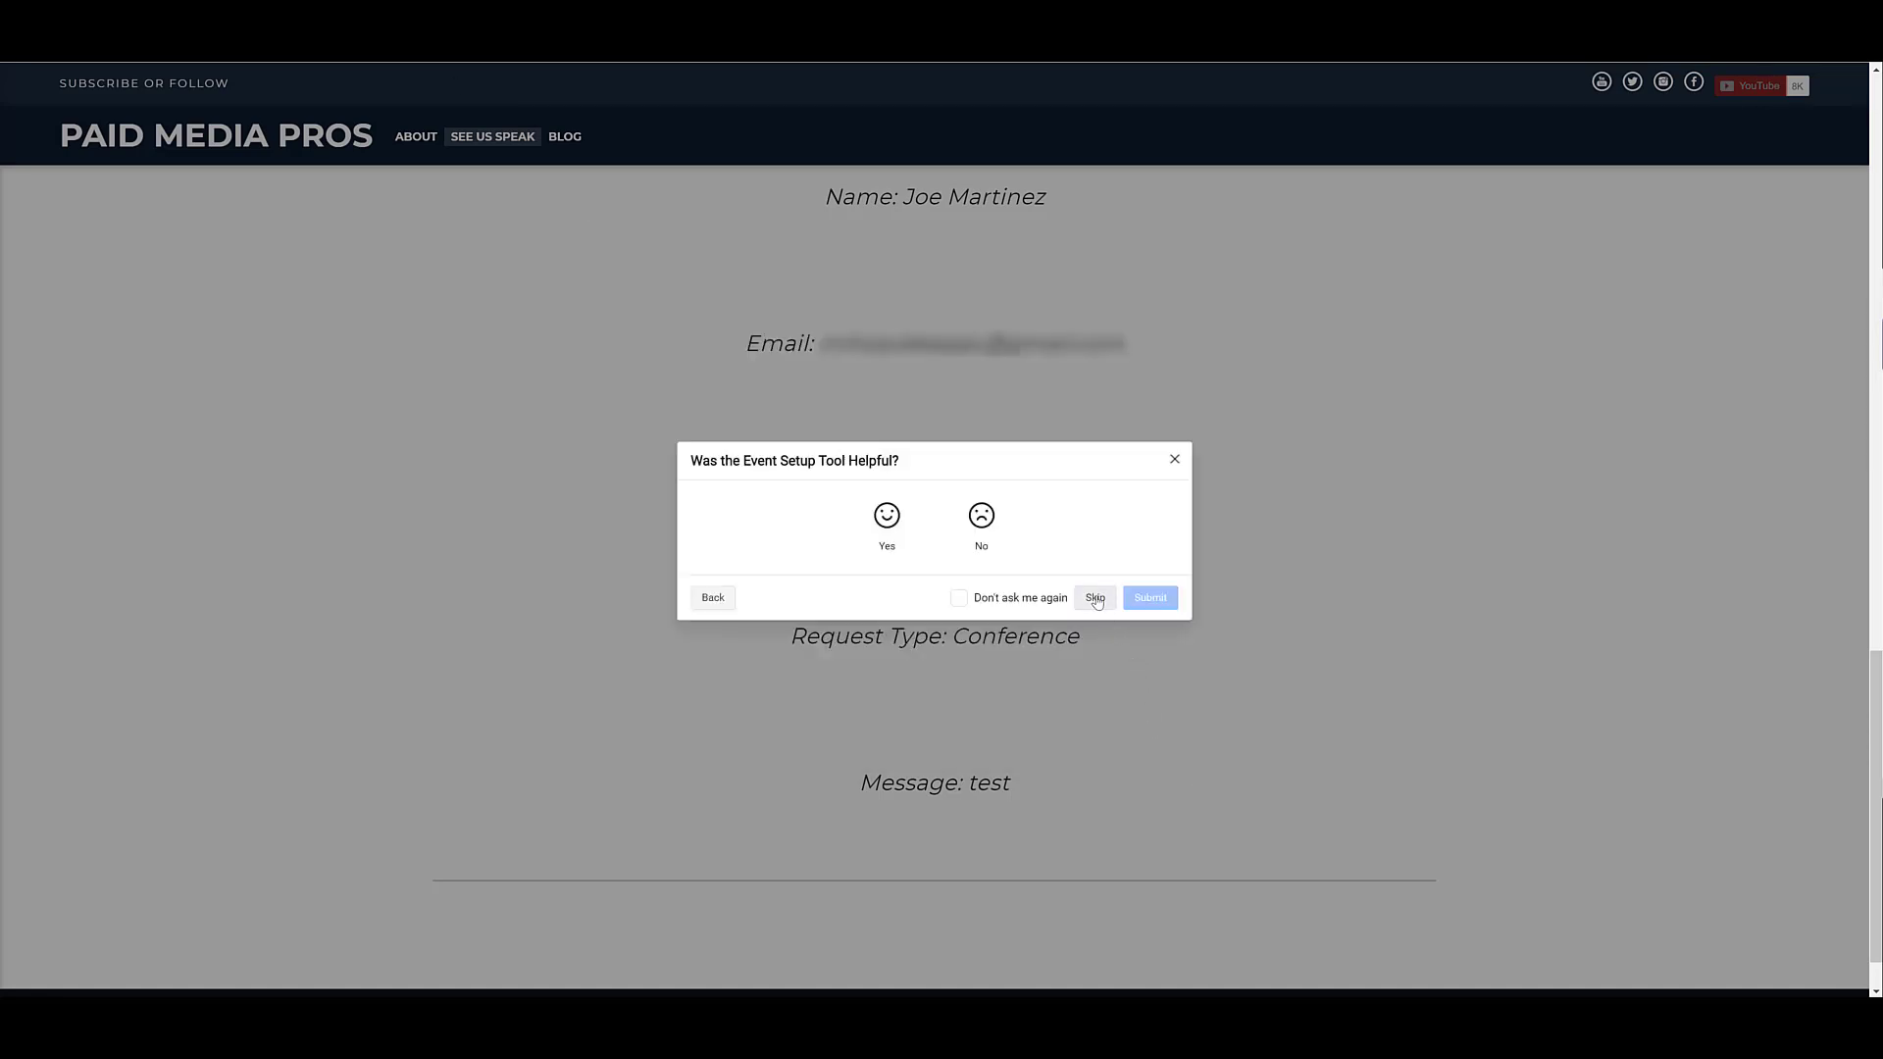
click(1096, 598)
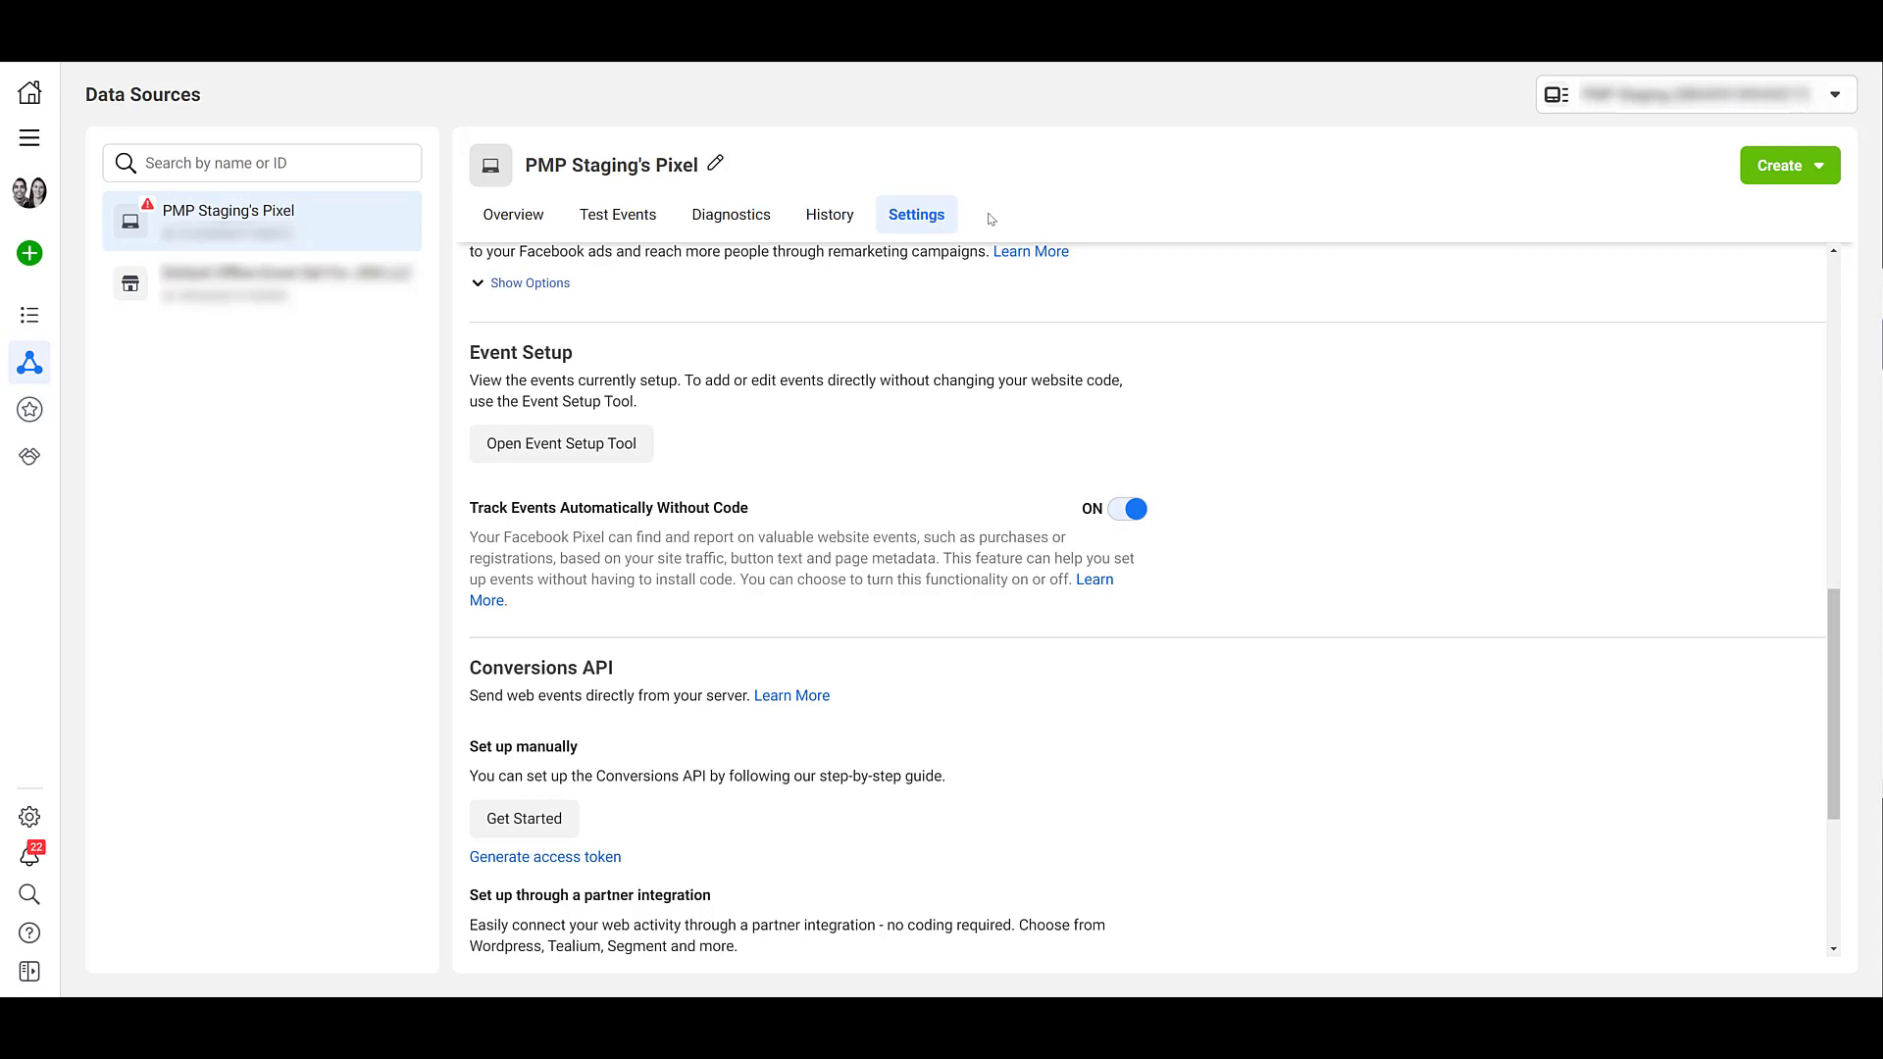
Step: Switch to Test Events and open the website for a test session
click(608, 222)
scroll(707, 449, down, 1)
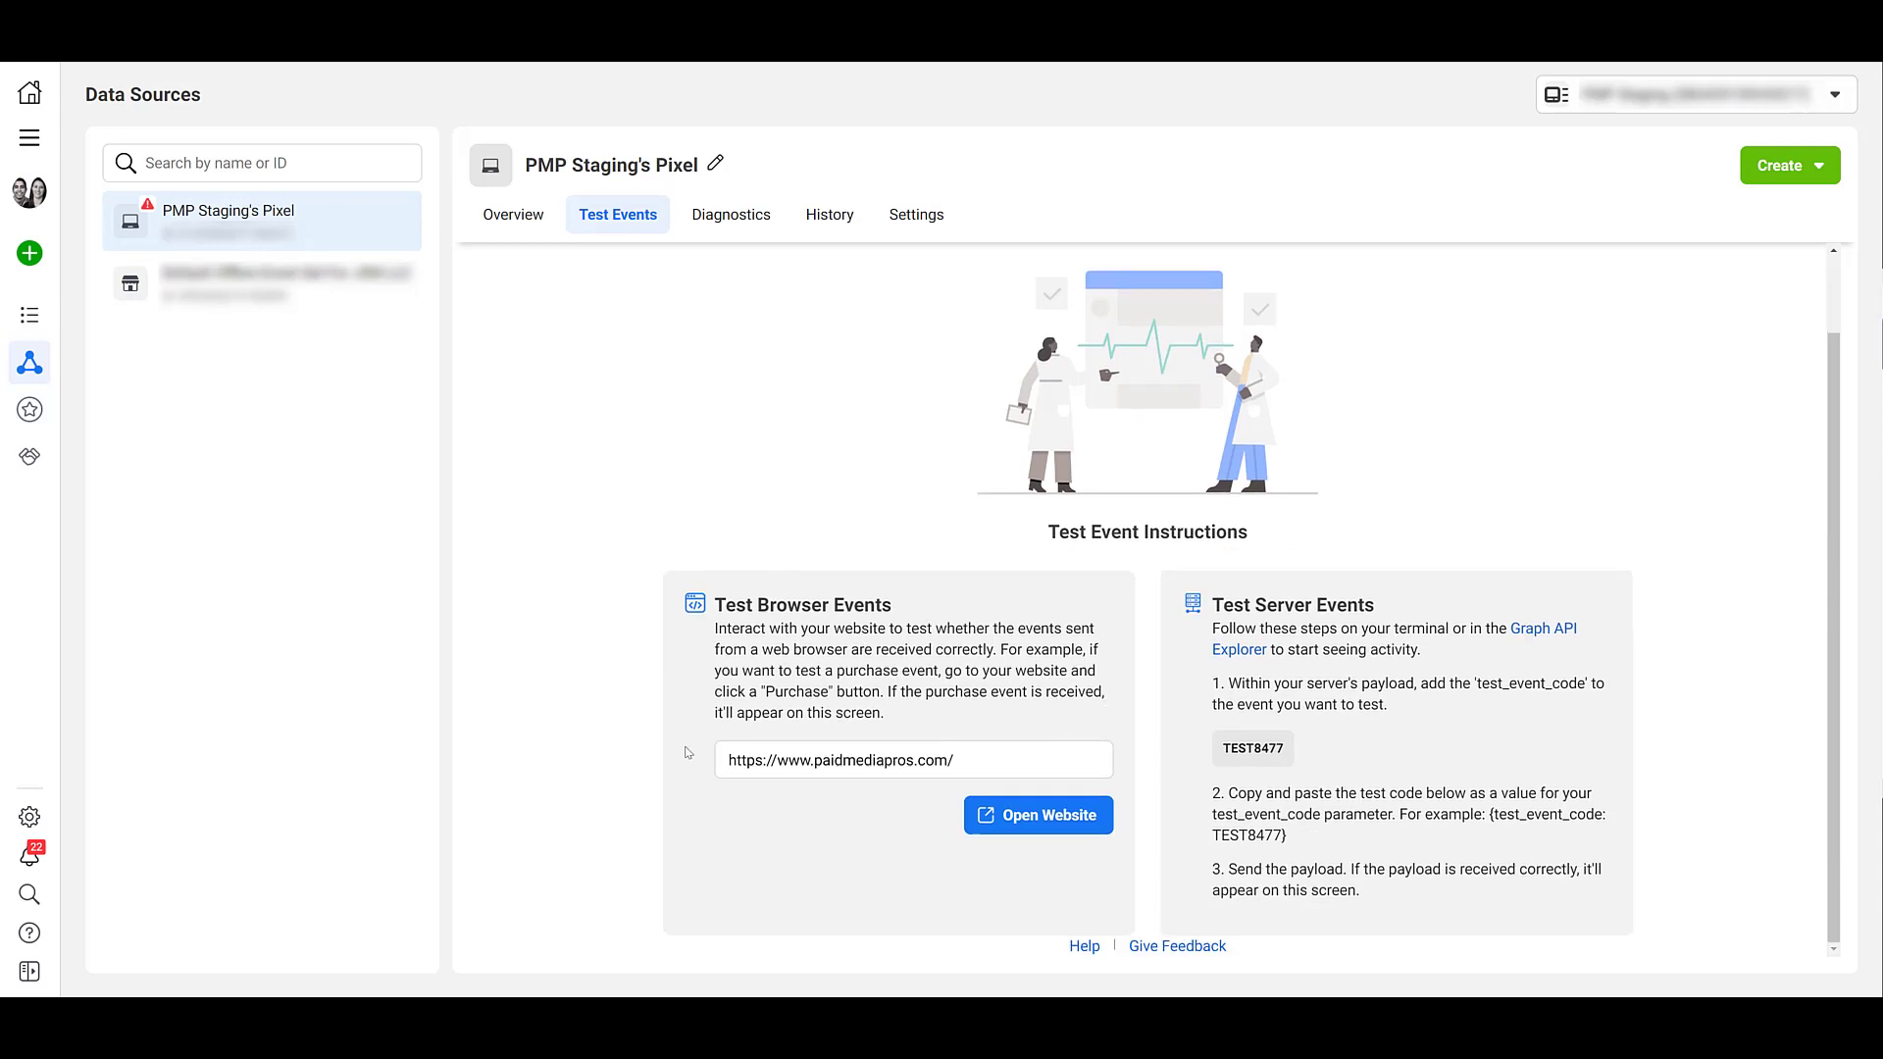
click(1067, 827)
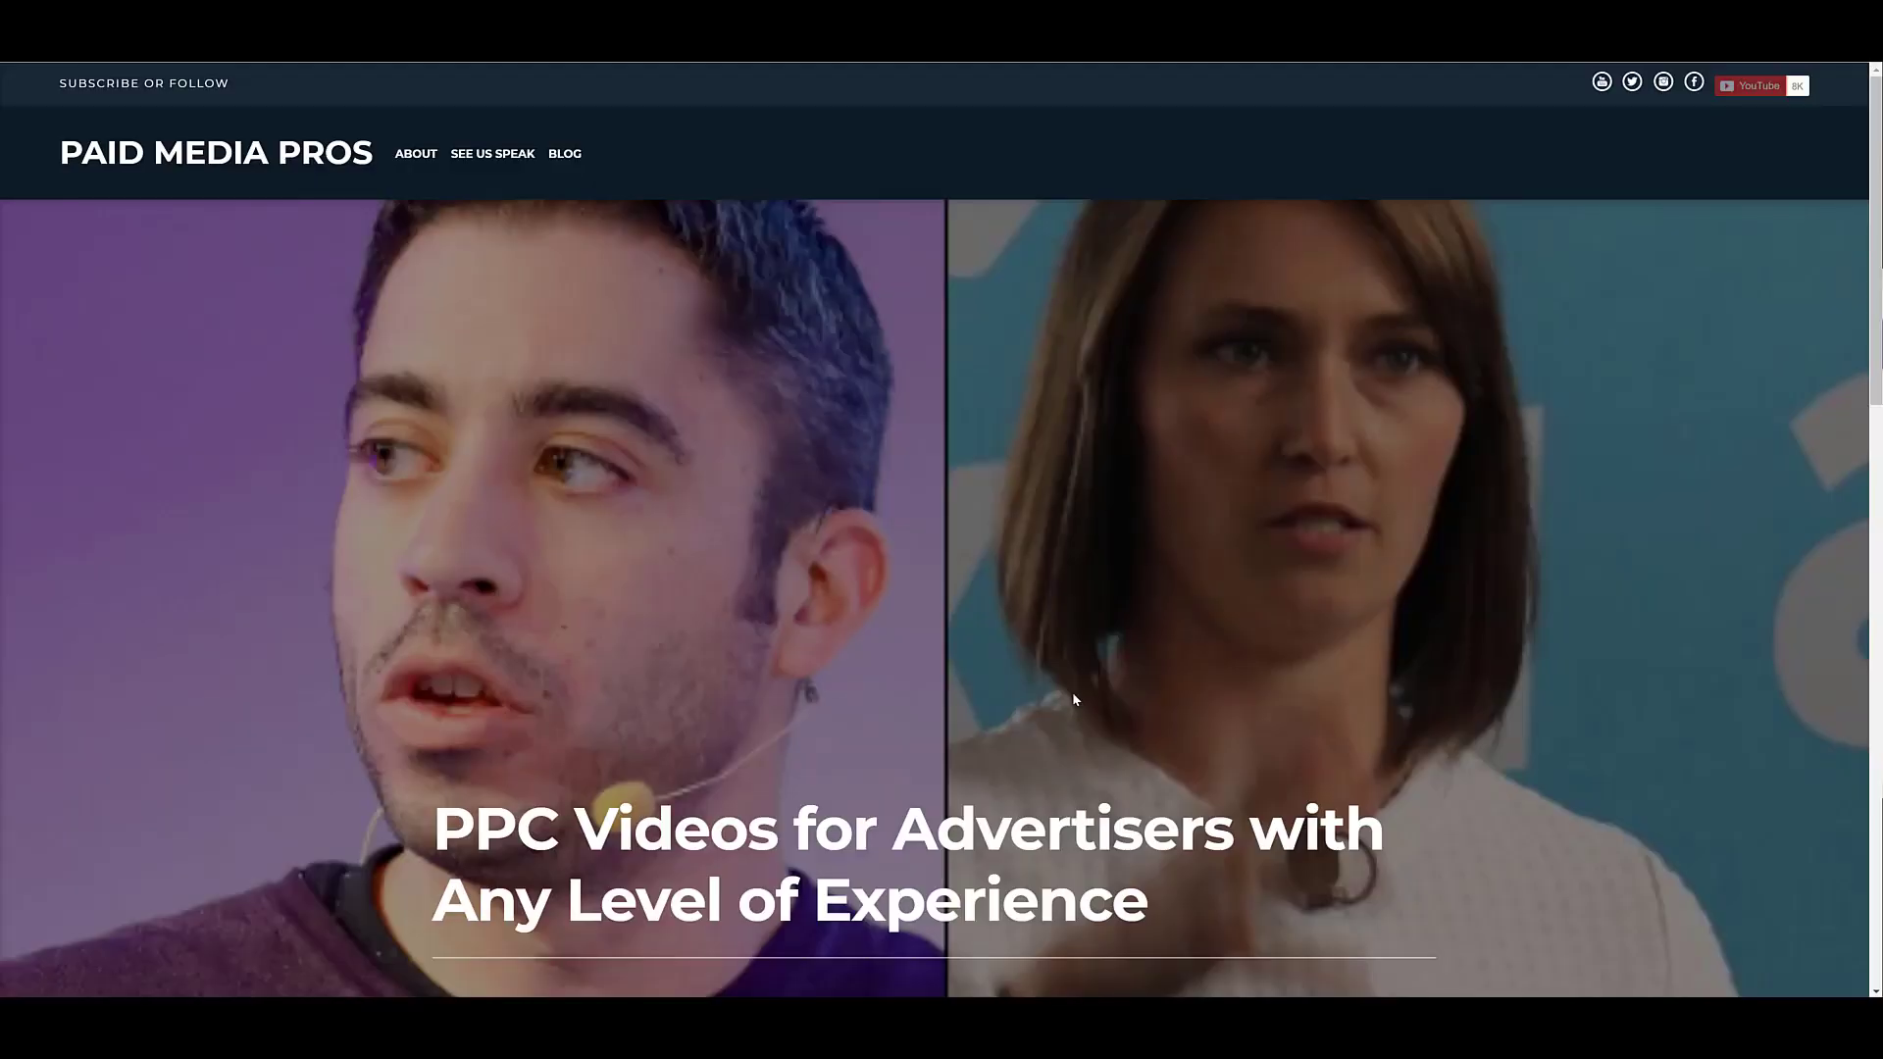
Step: Fire the YouTube channel link, come back, and go to the SEE US SPEAK booking form
scroll(1073, 691, down, 10)
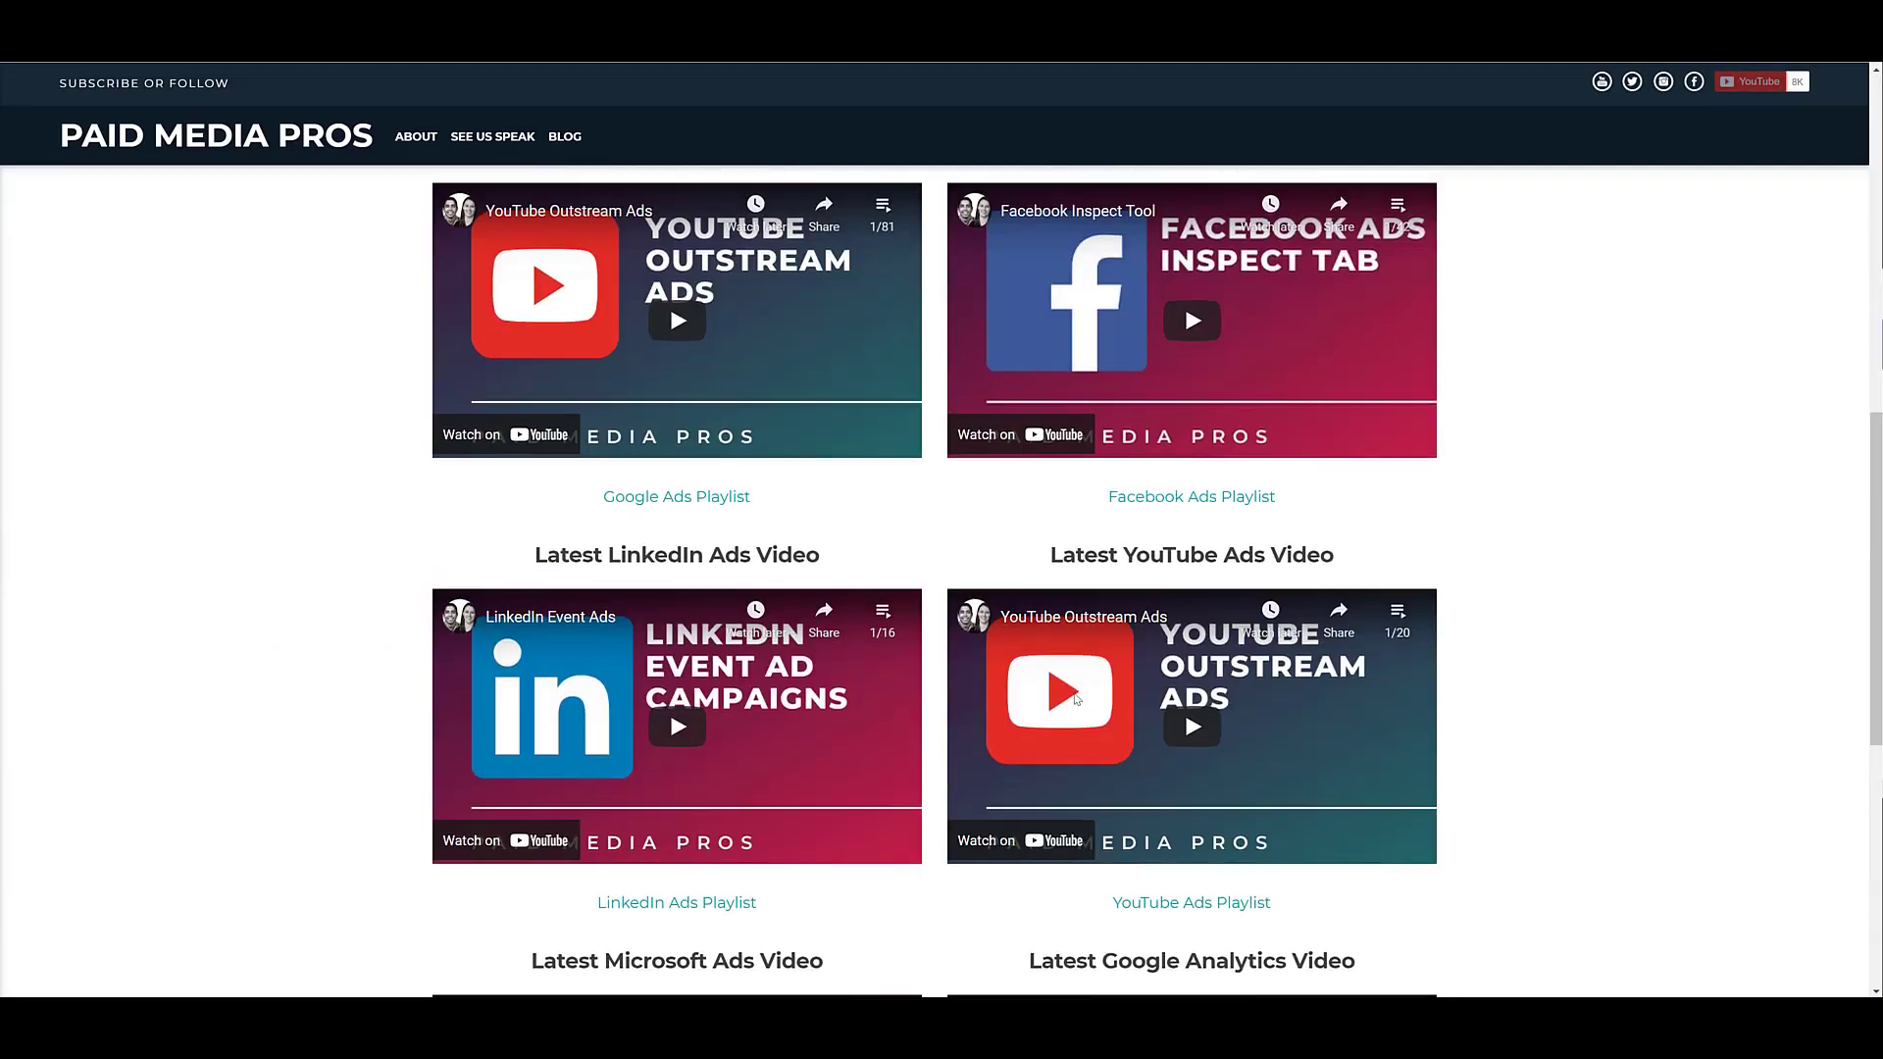
scroll(1073, 691, down, 3)
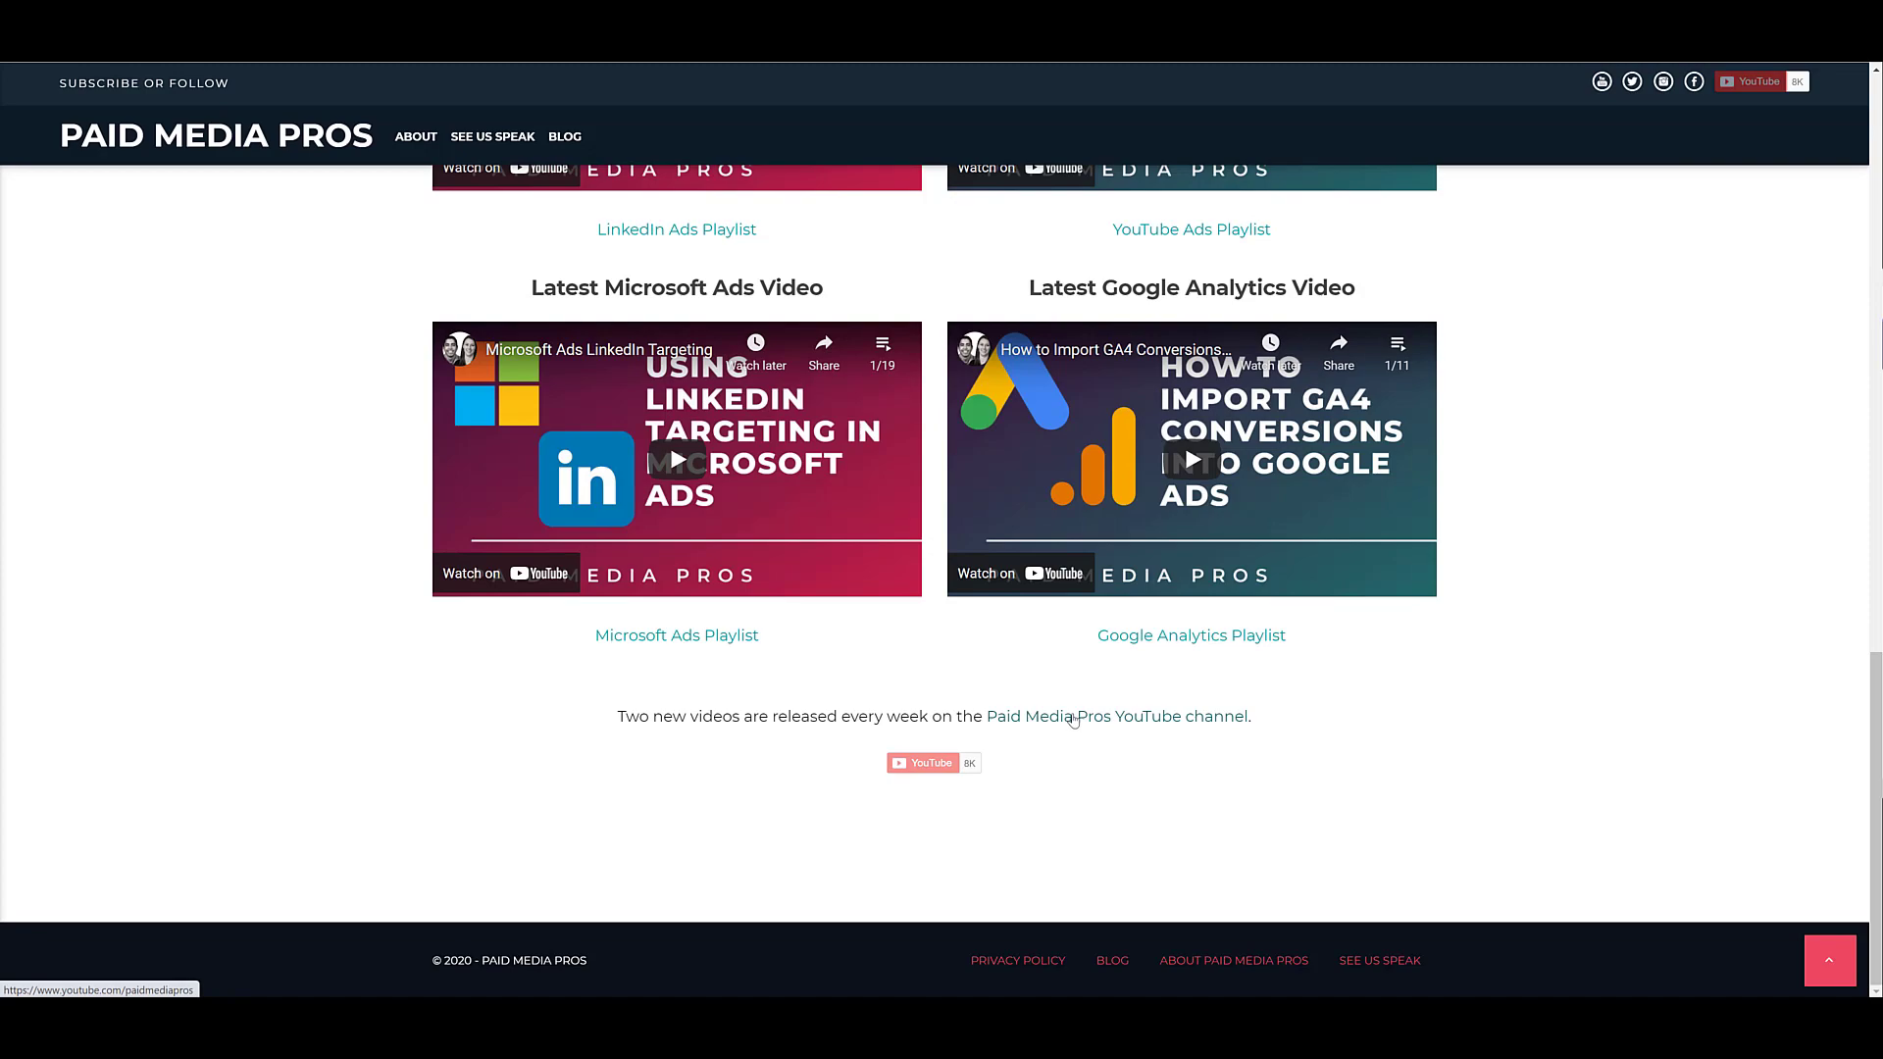
click(1074, 720)
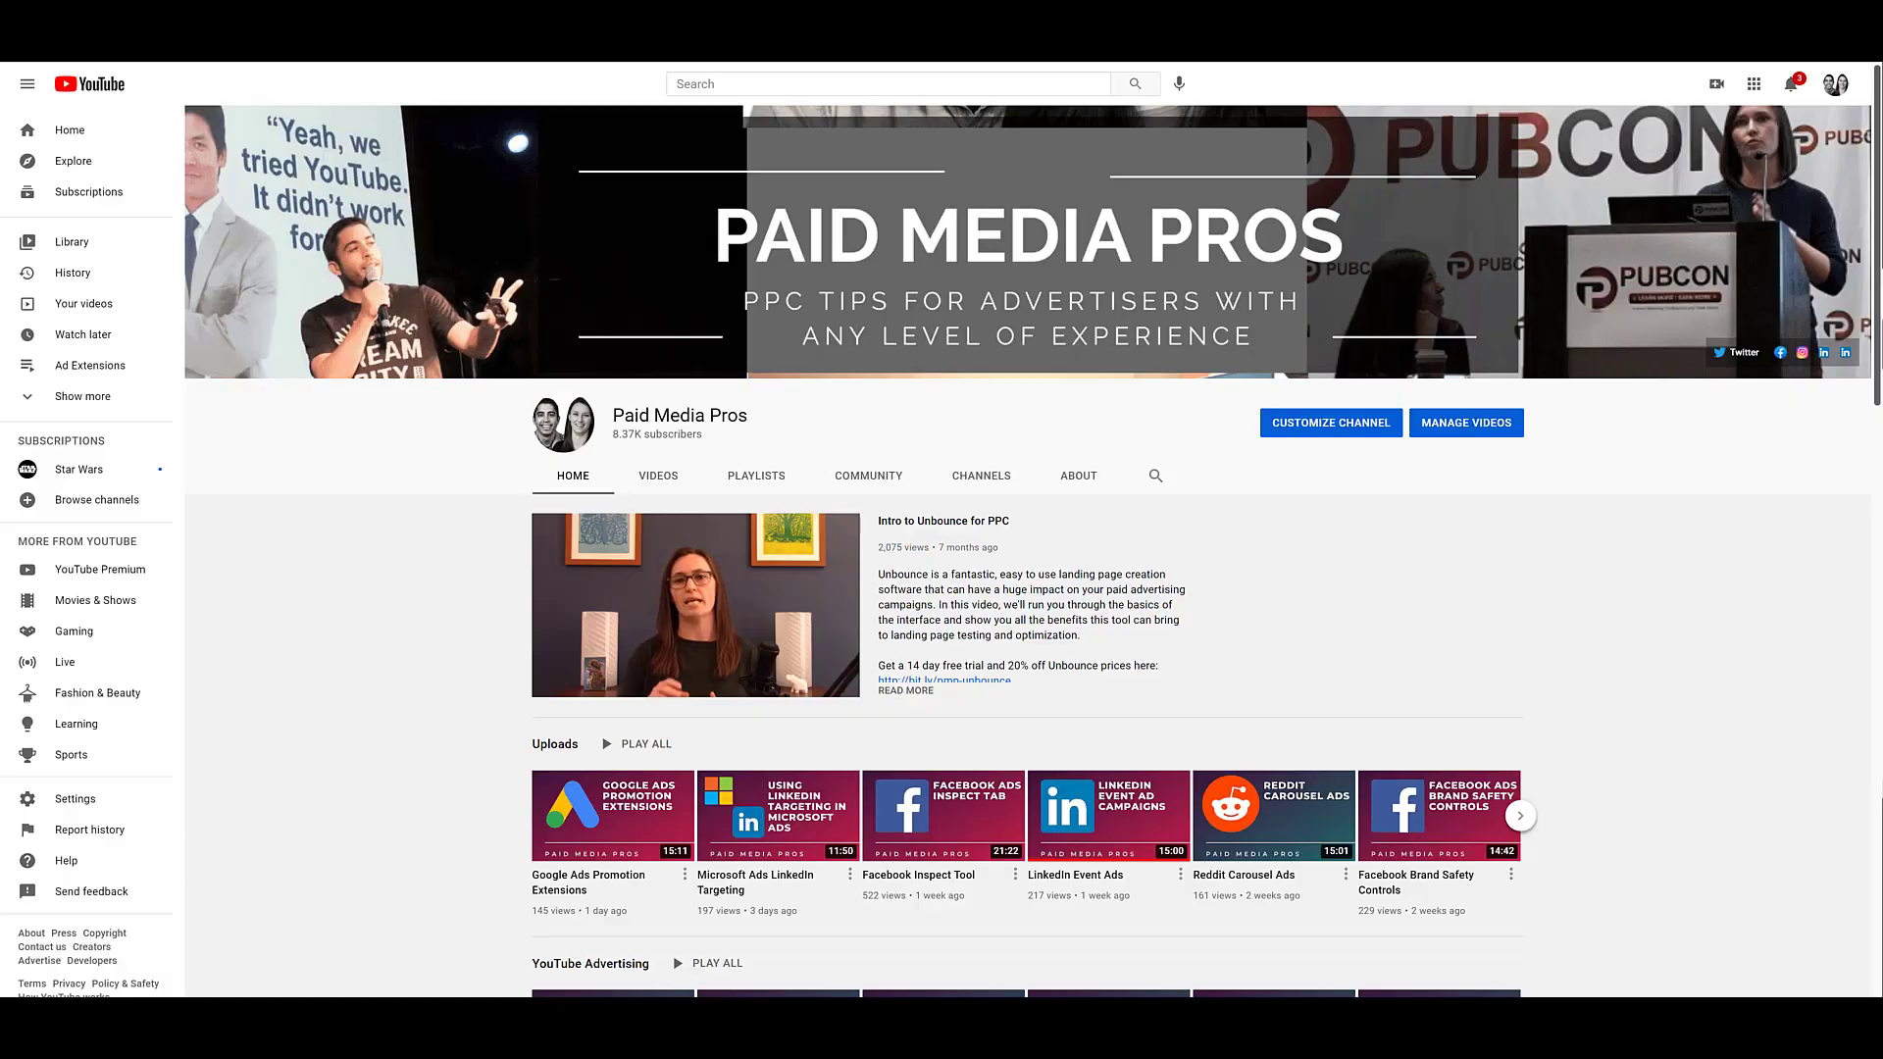
key(alt+Left)
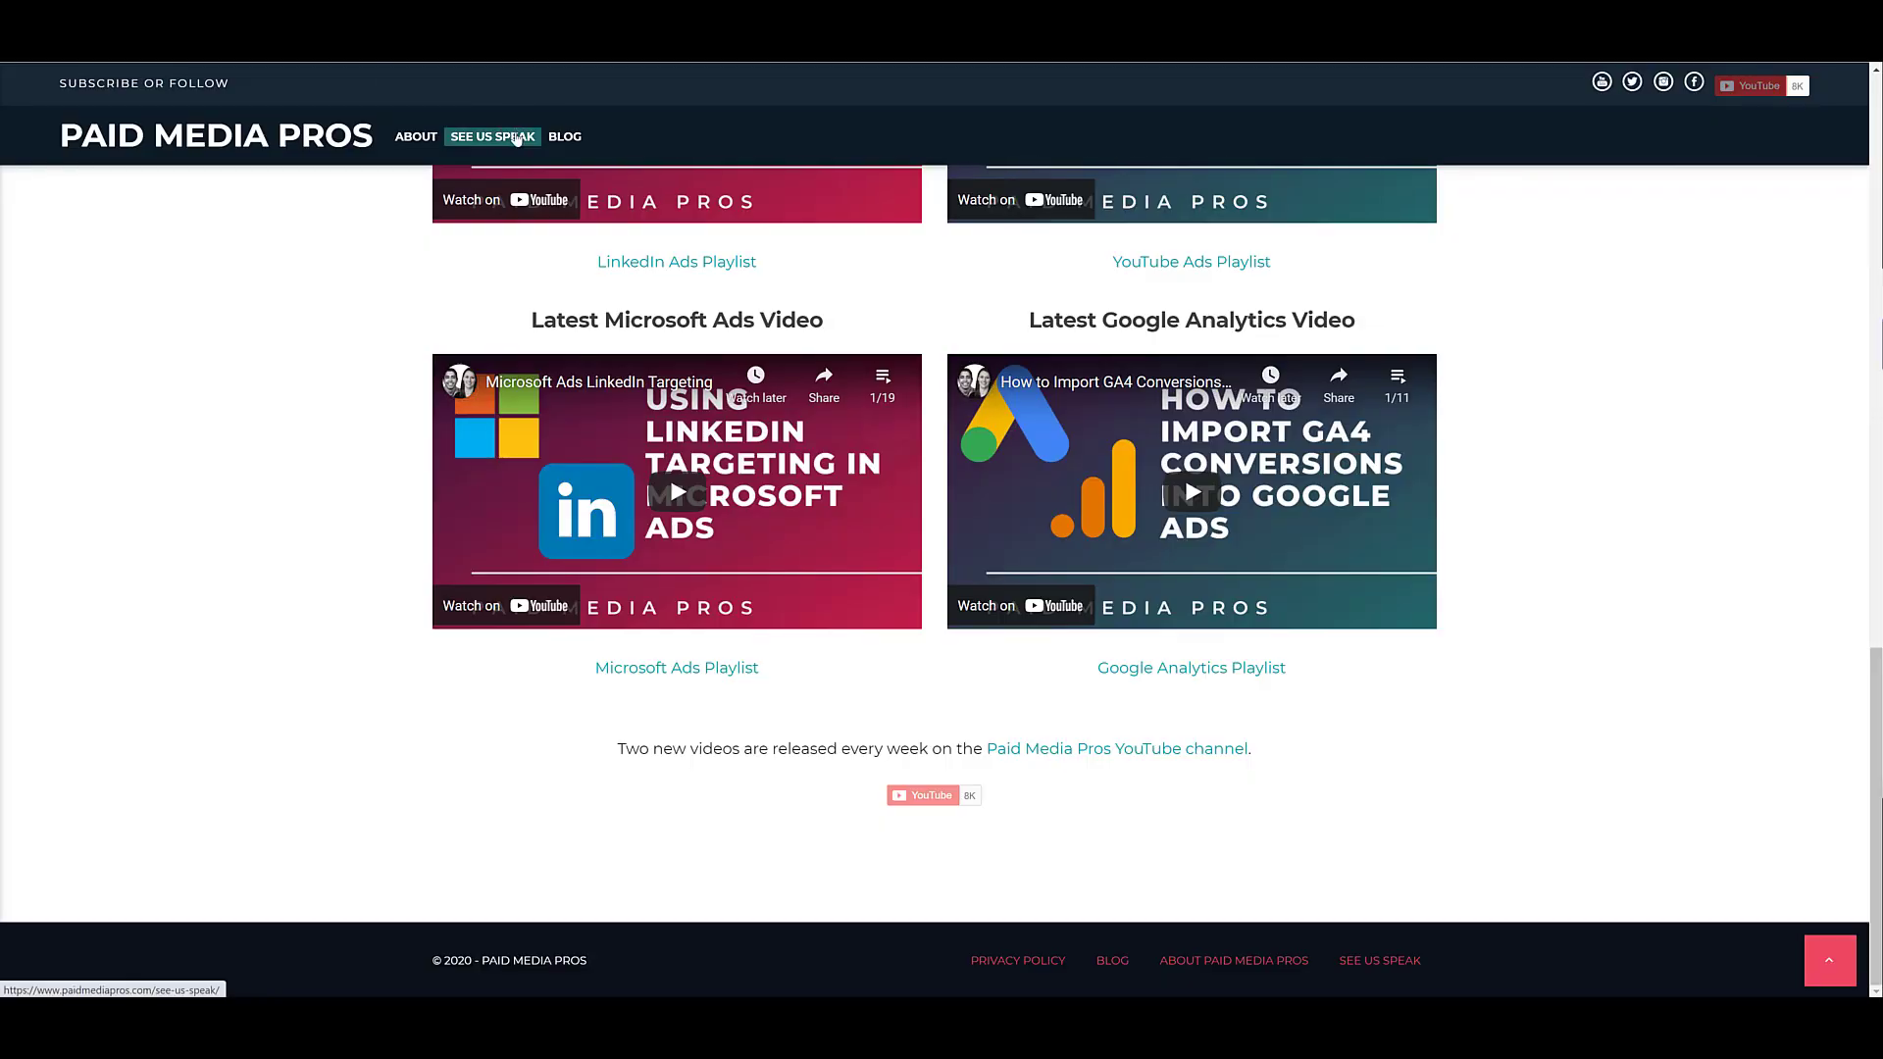
click(517, 138)
scroll(727, 255, down, 10)
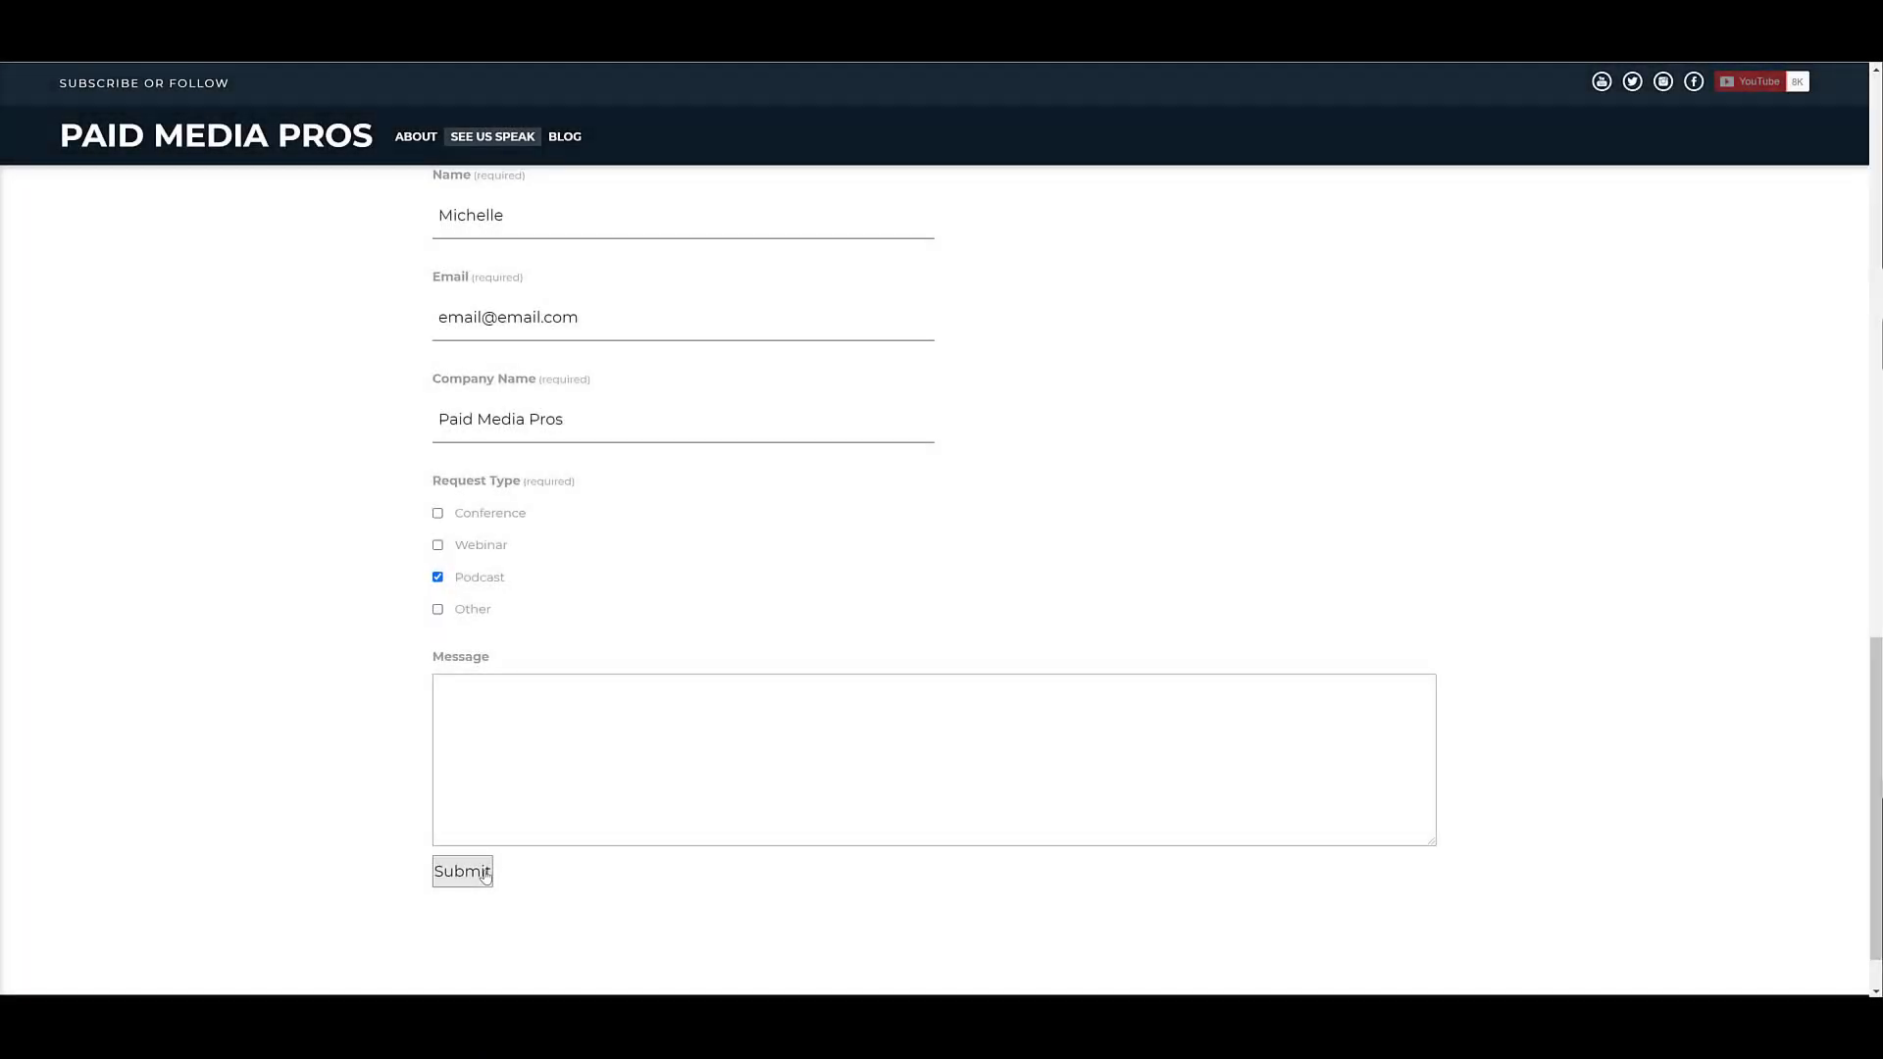
Step: Submit the booking form and confirm View Content, Contact and Book Us to Speak Form events appear in Test Events
click(484, 875)
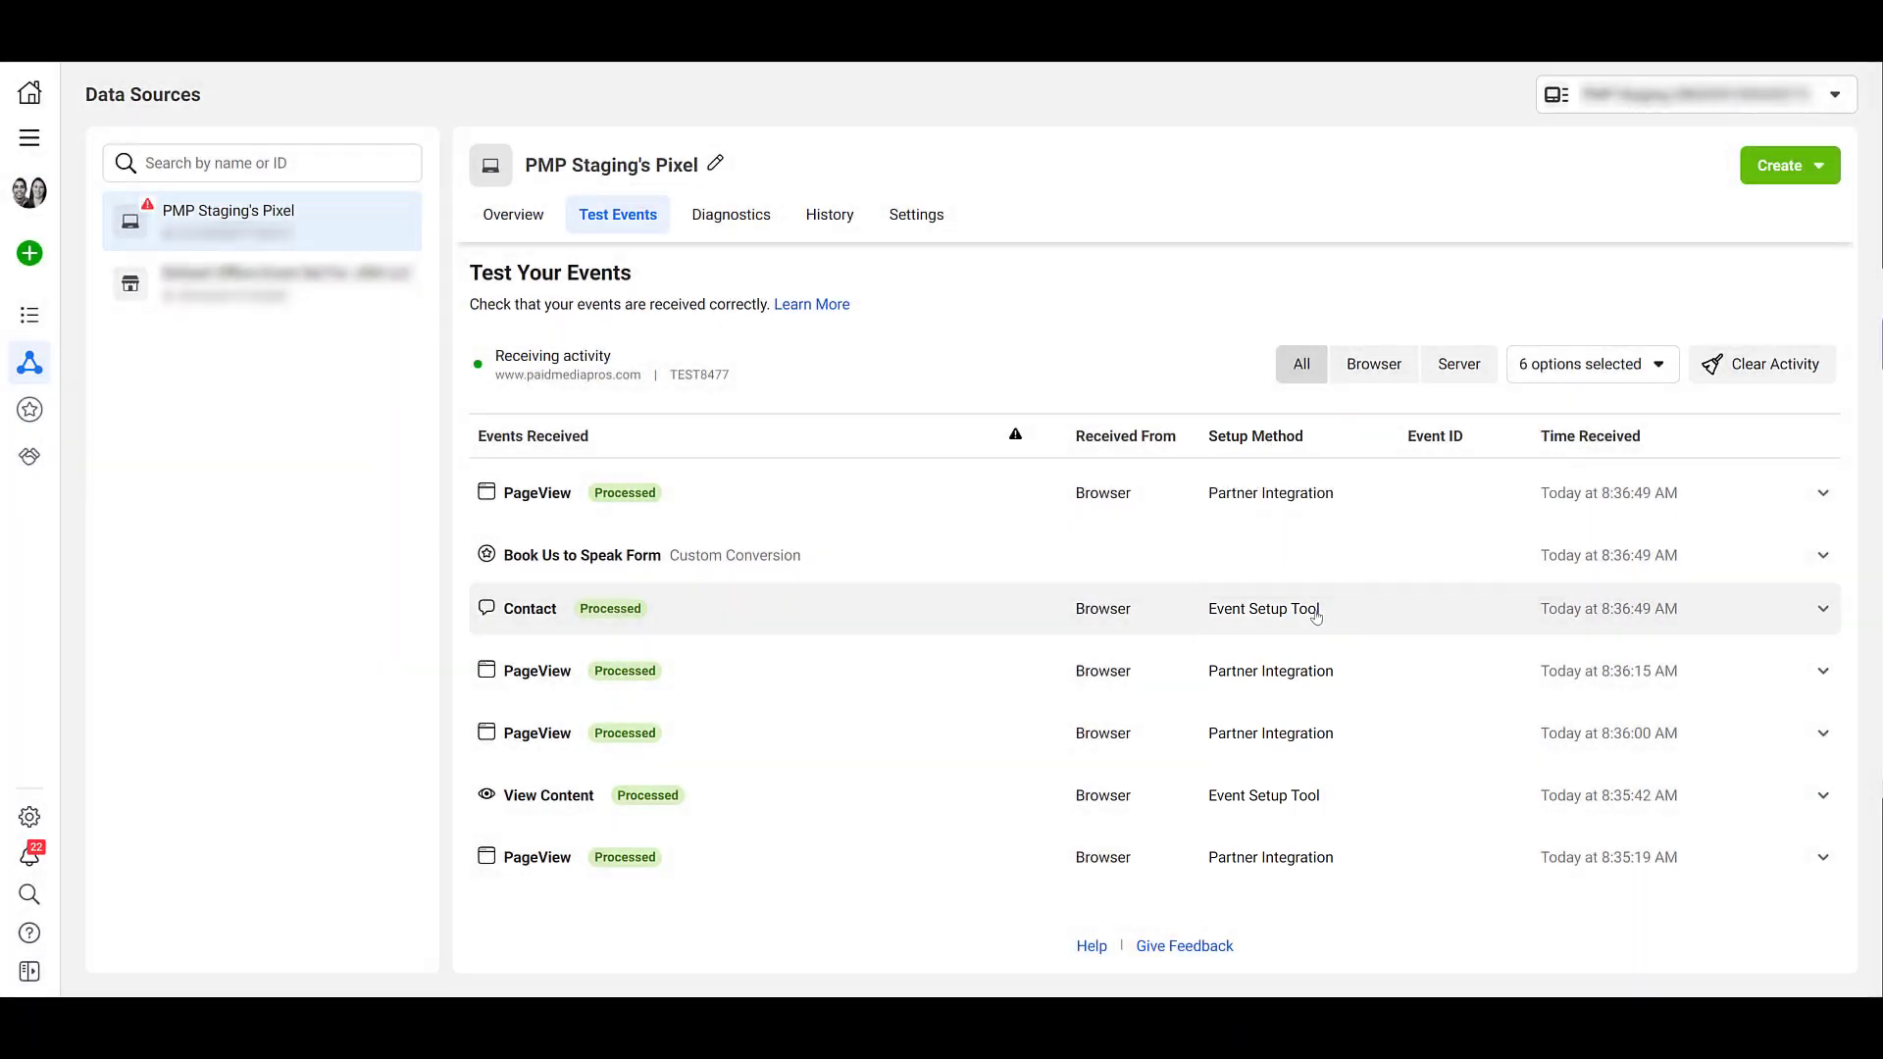
mouse_move(1315, 615)
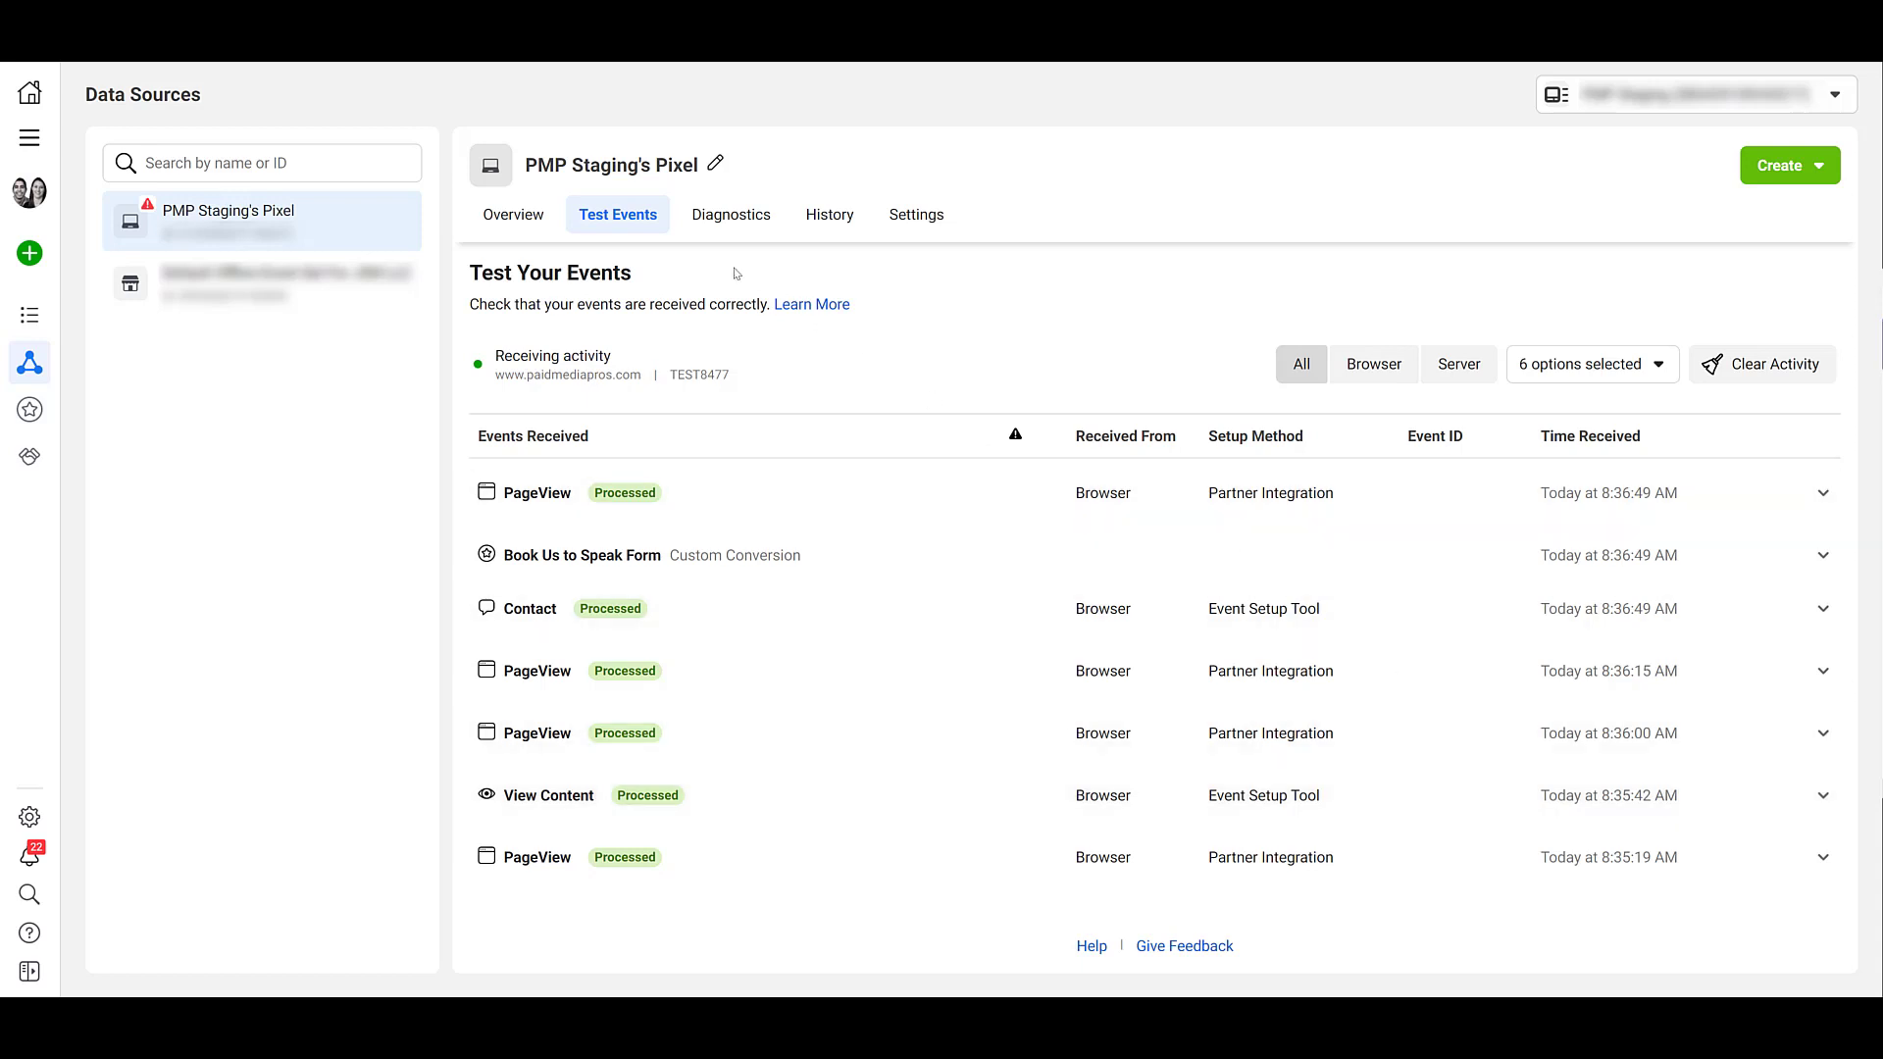
Step: From the pixel overview, open Aggregated Event Measurement's web event configurations and manage paidmediapros.com's events
click(513, 214)
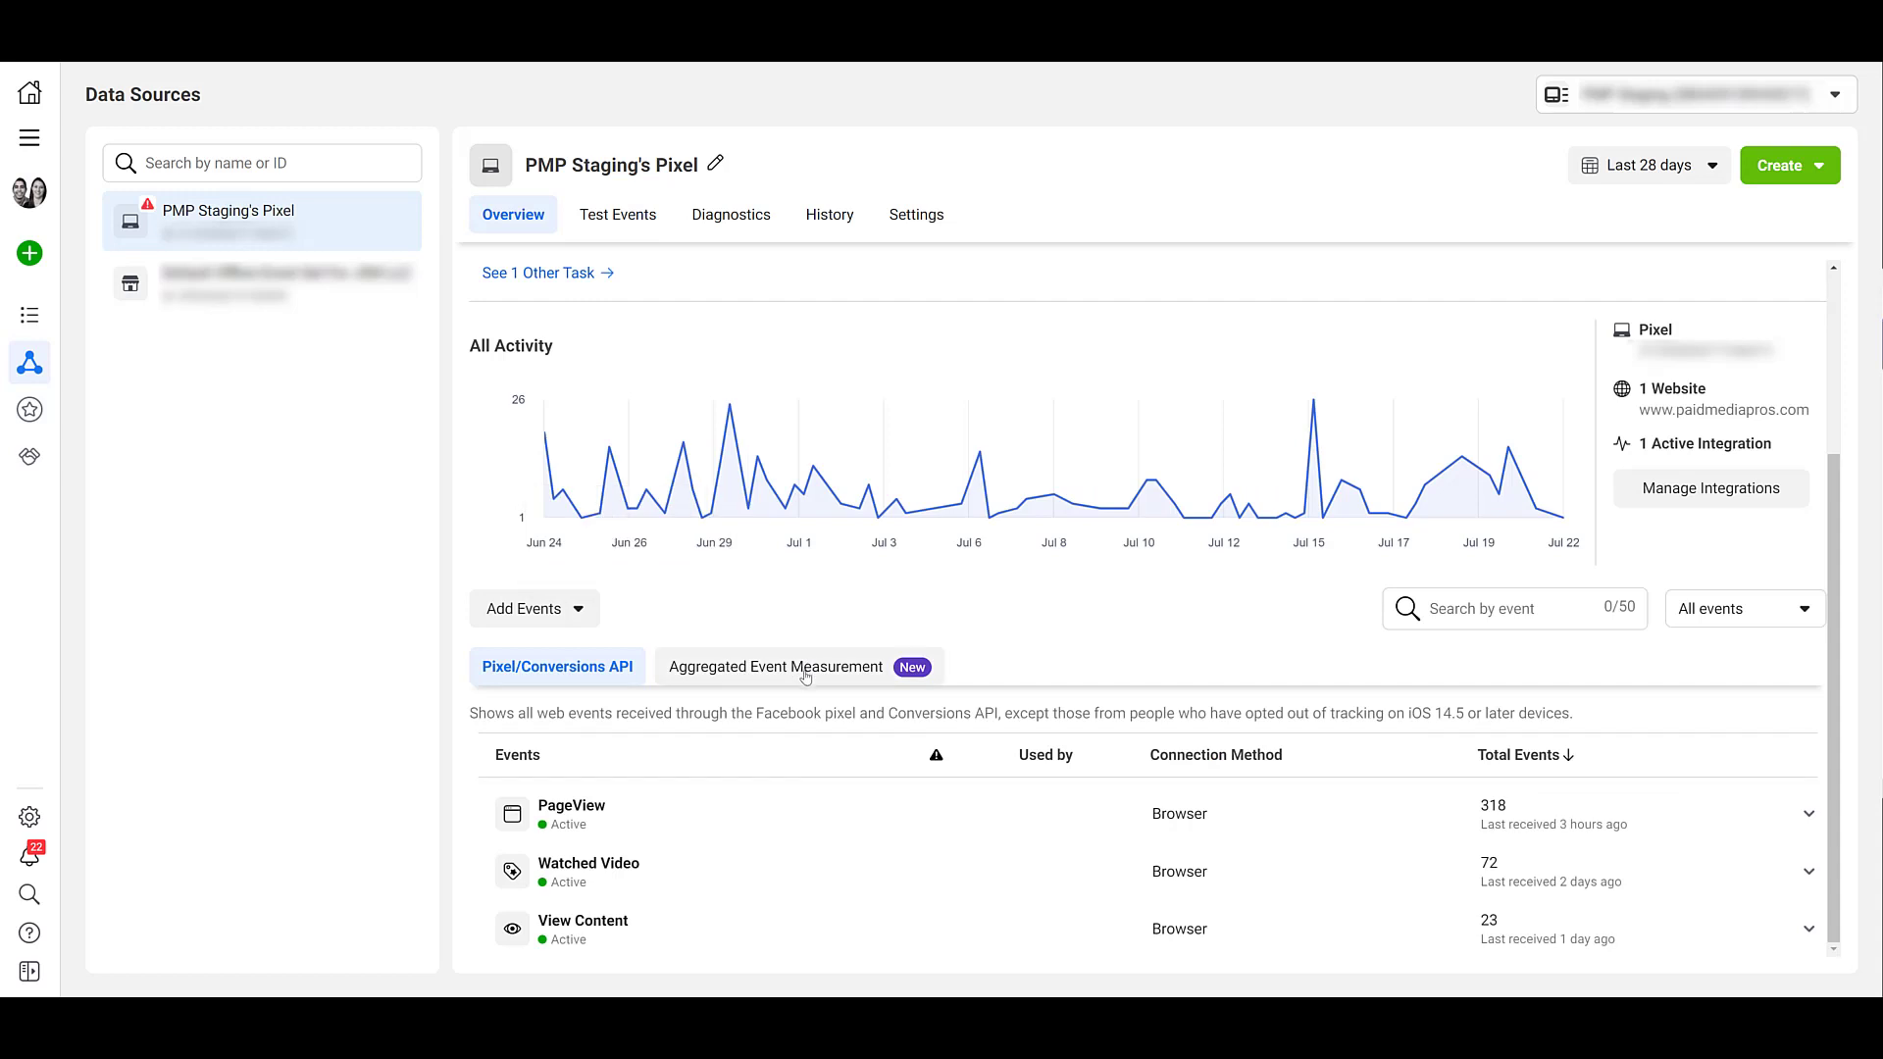
click(805, 667)
scroll(1118, 677, down, 2)
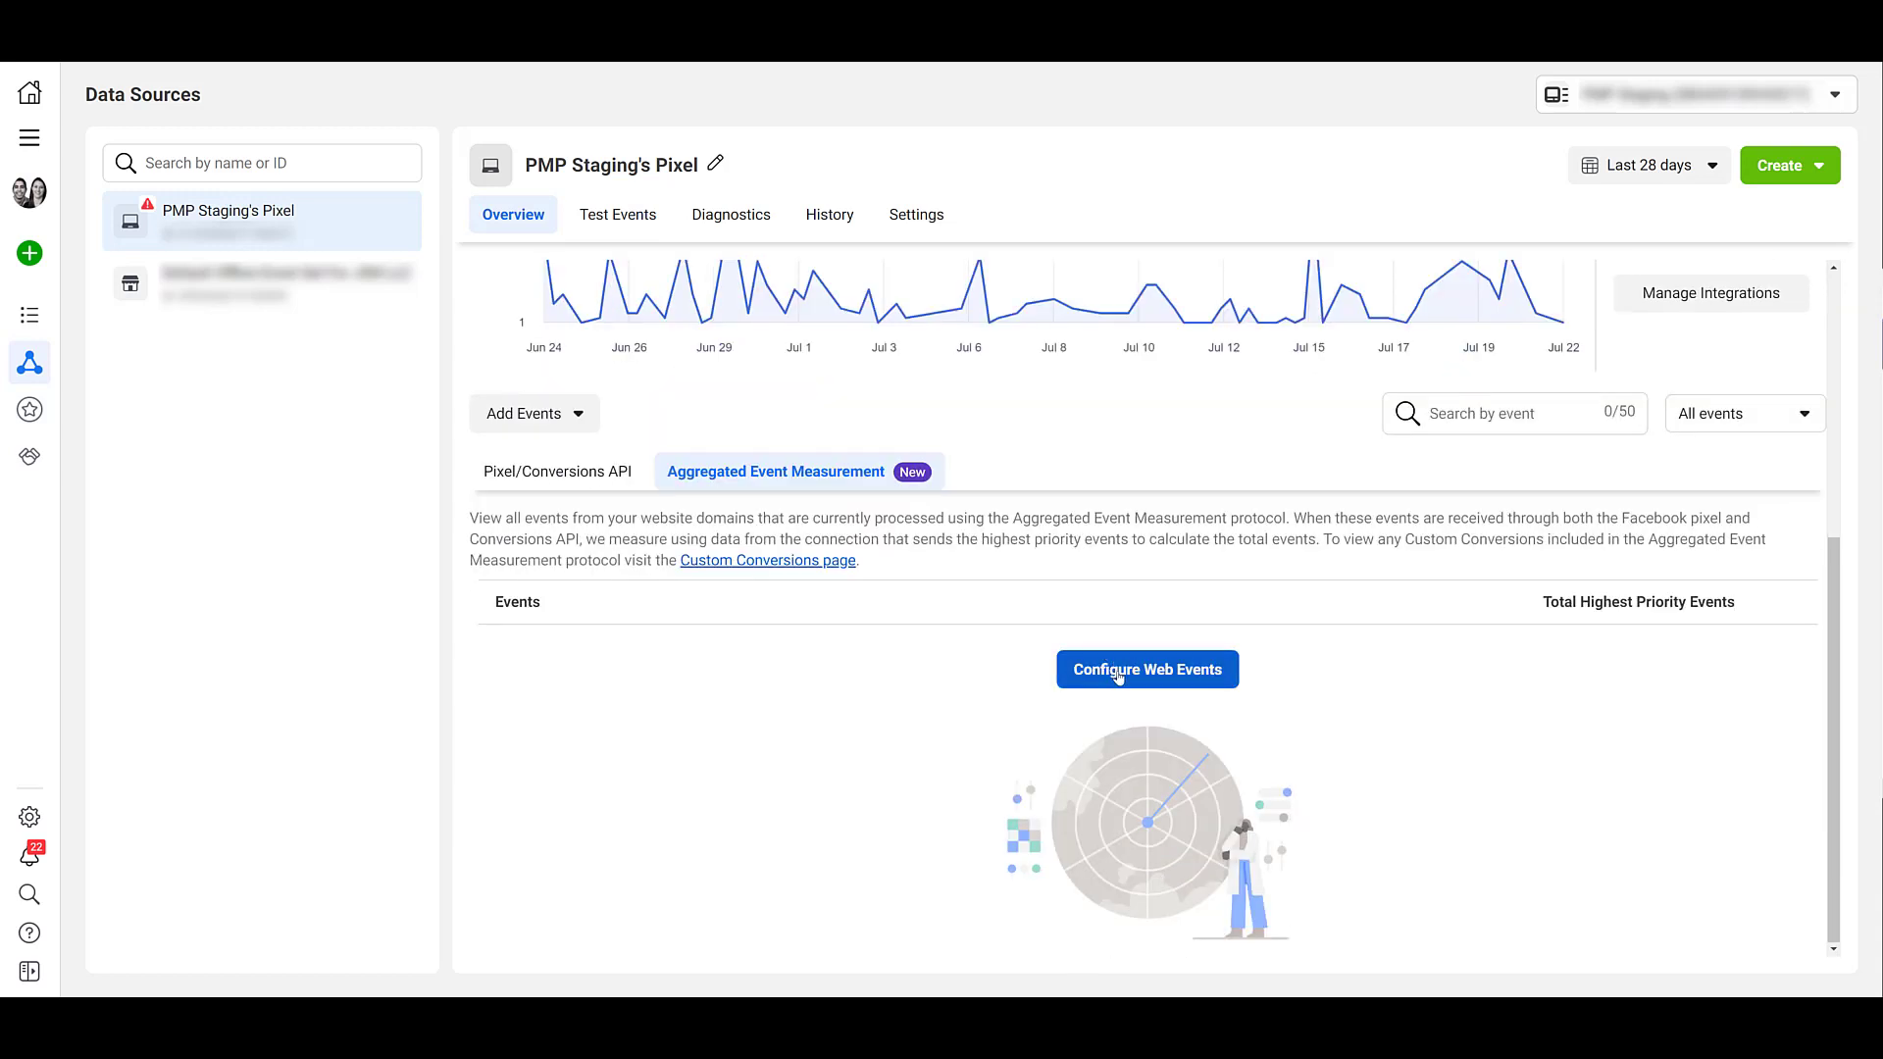
click(1118, 671)
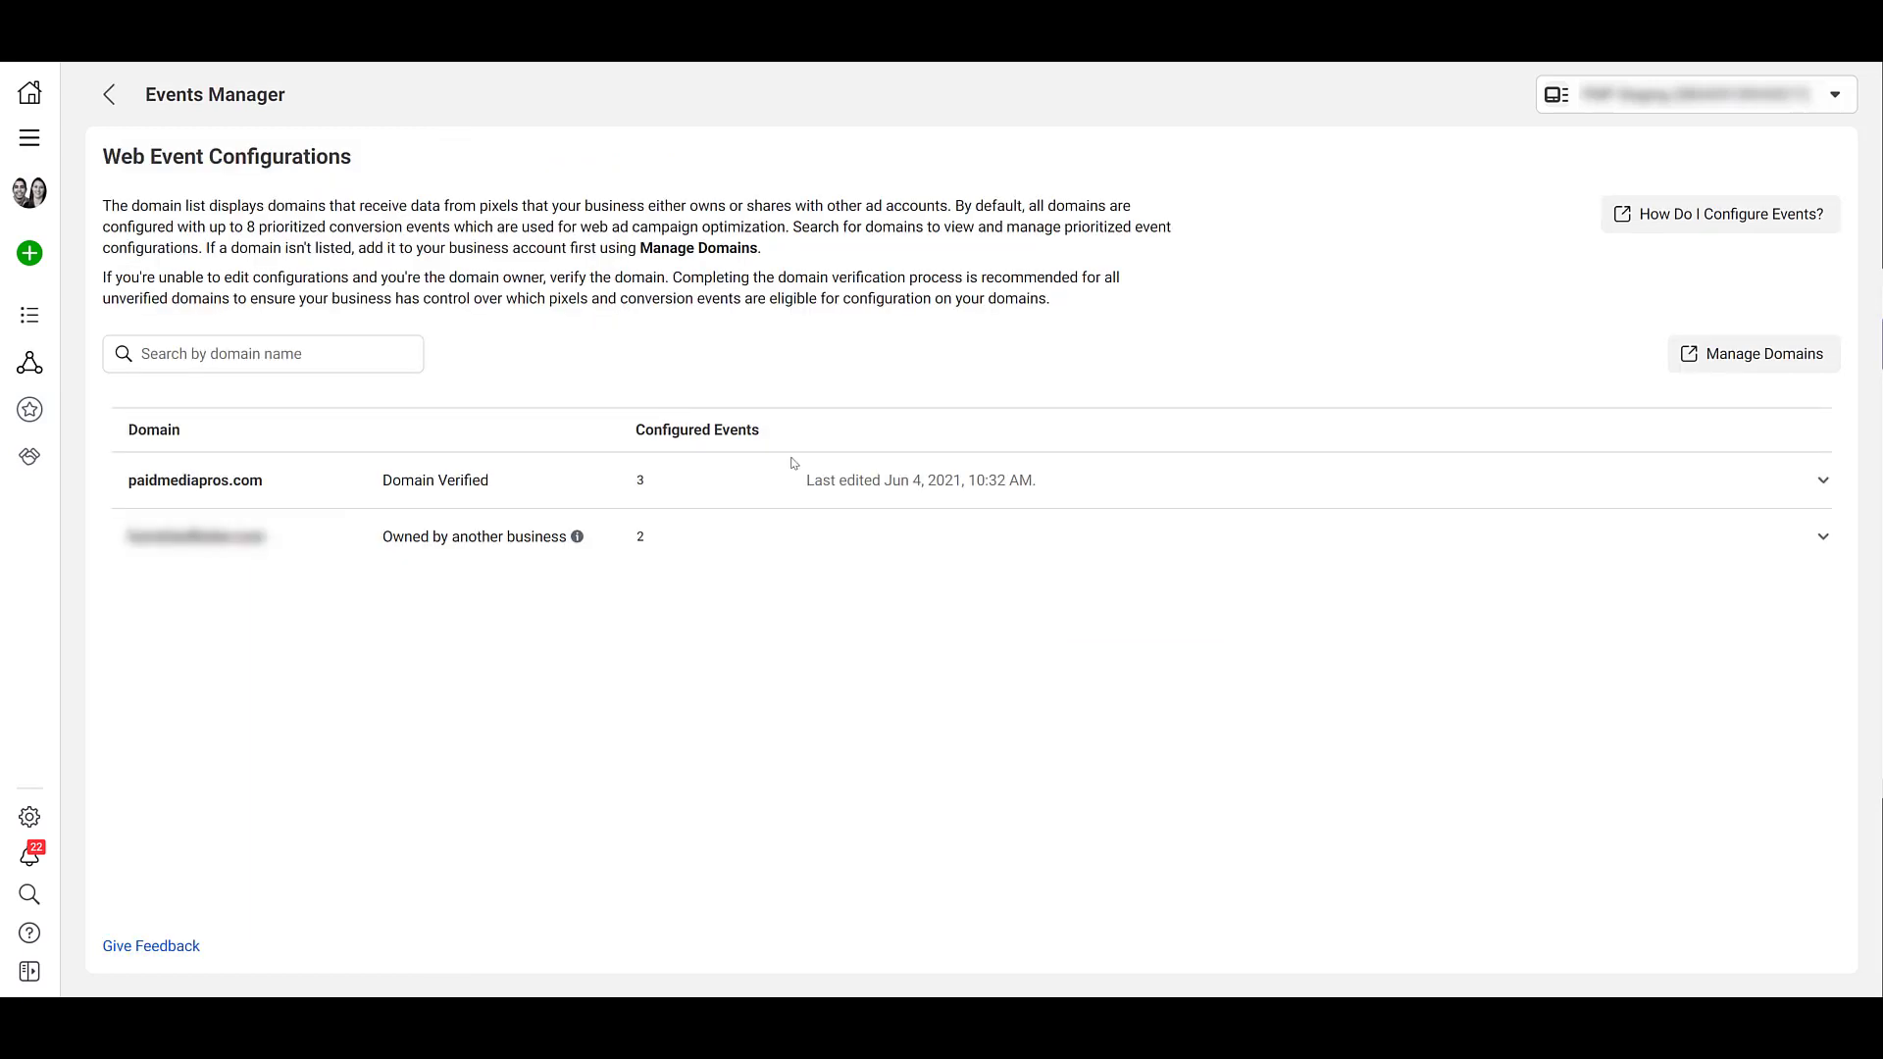
click(381, 488)
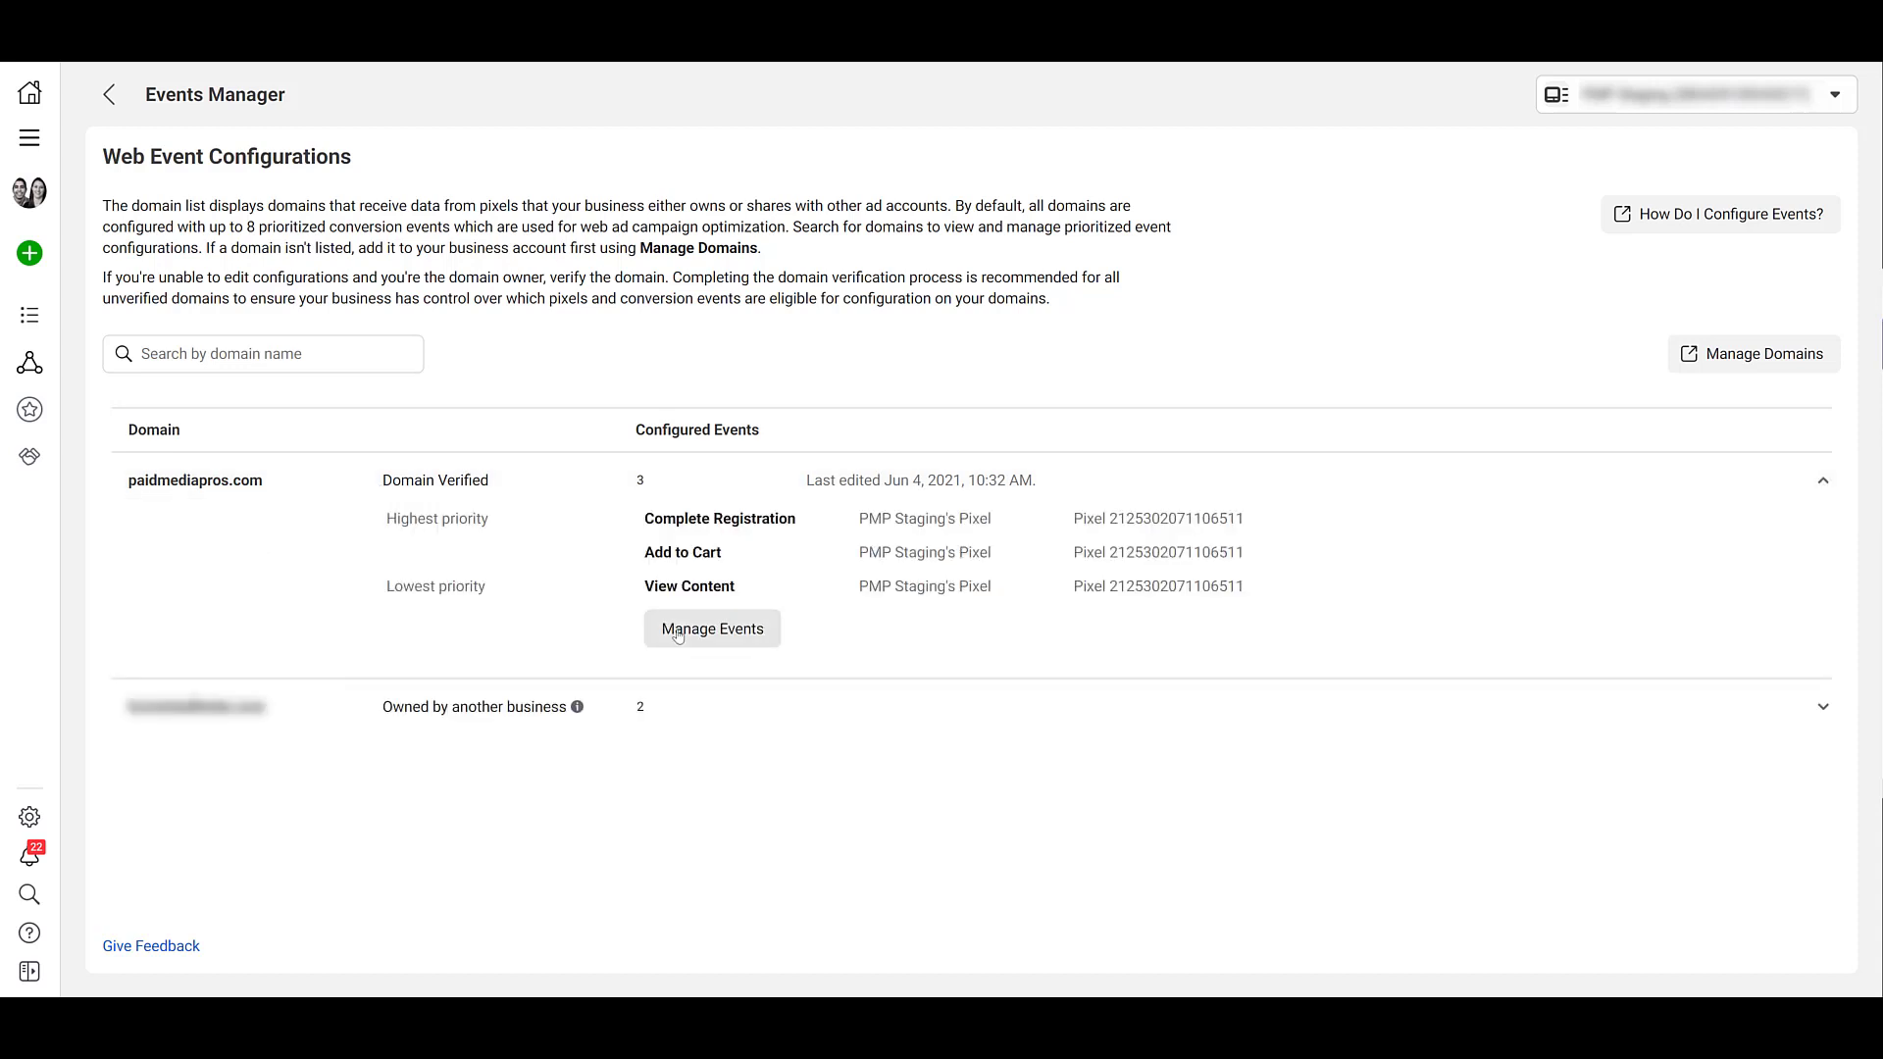
click(677, 635)
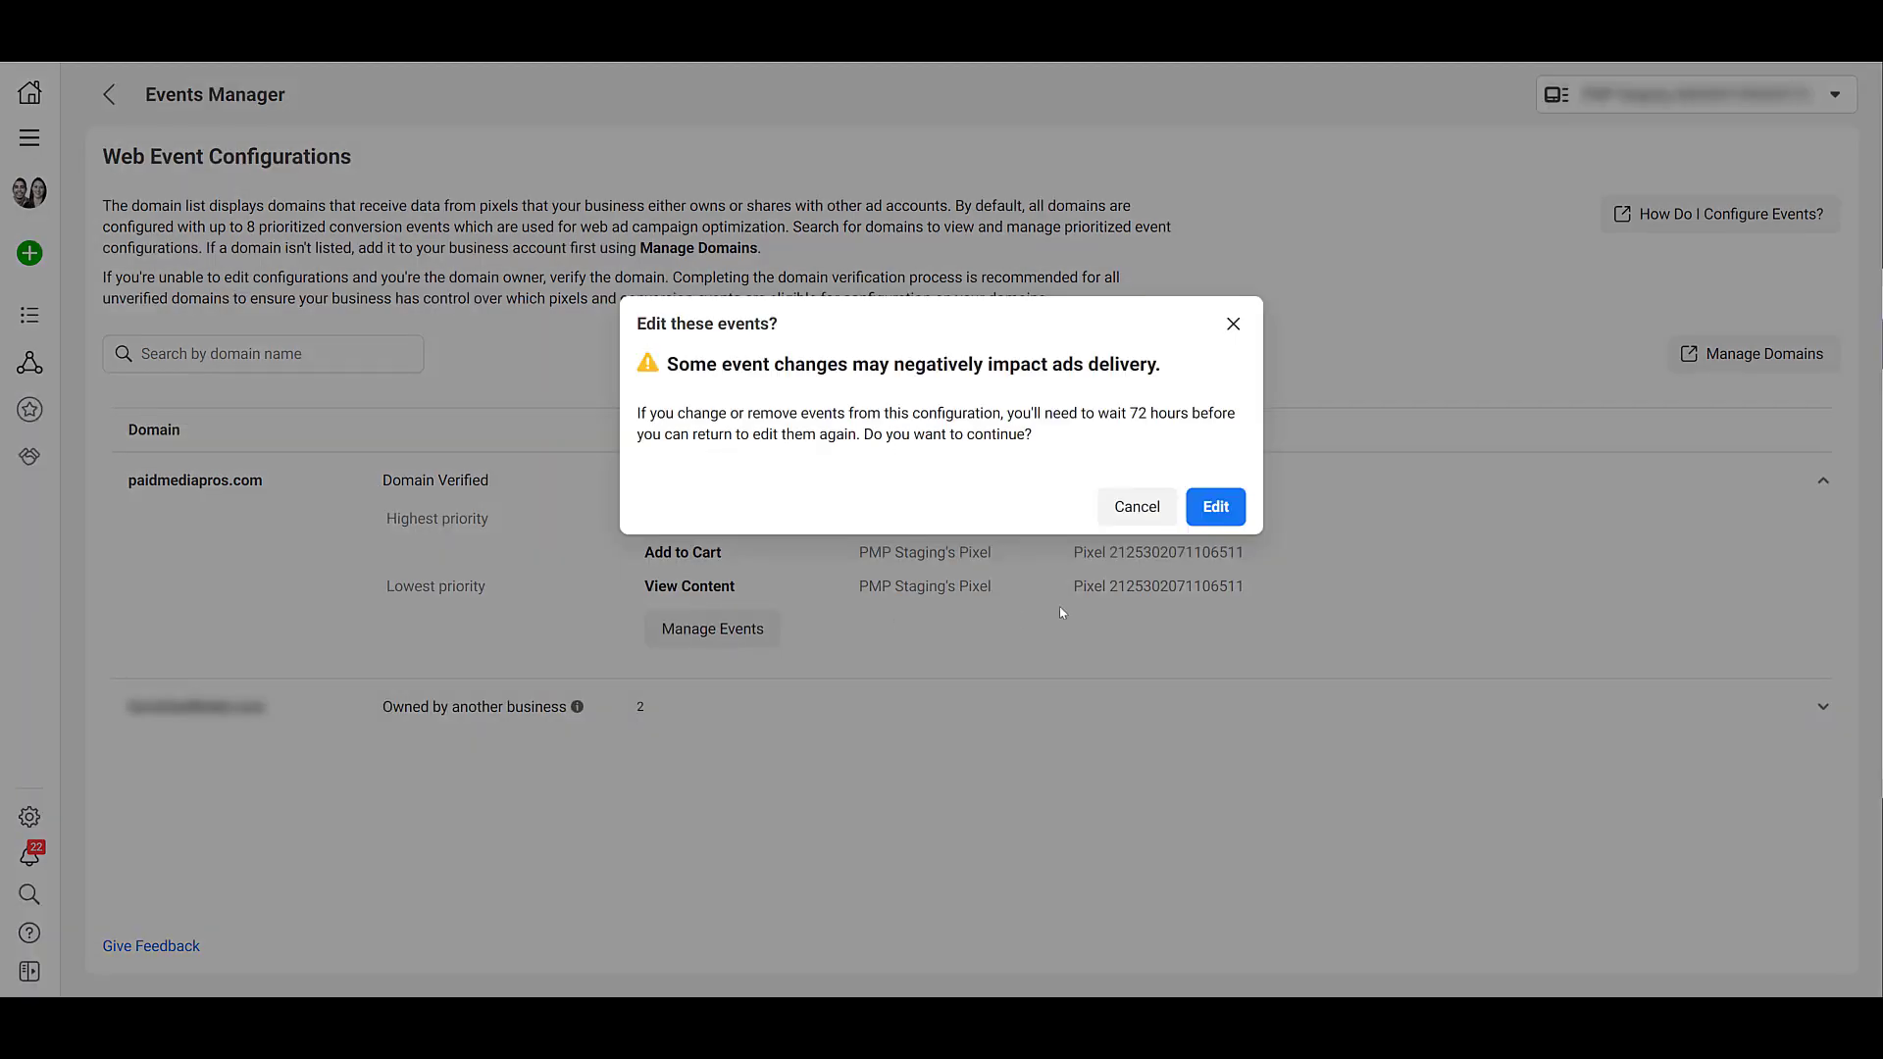
Step: Accept the 72-hour edit warning and add Contact as the fourth event, filling 4 of 8 slots
click(1228, 523)
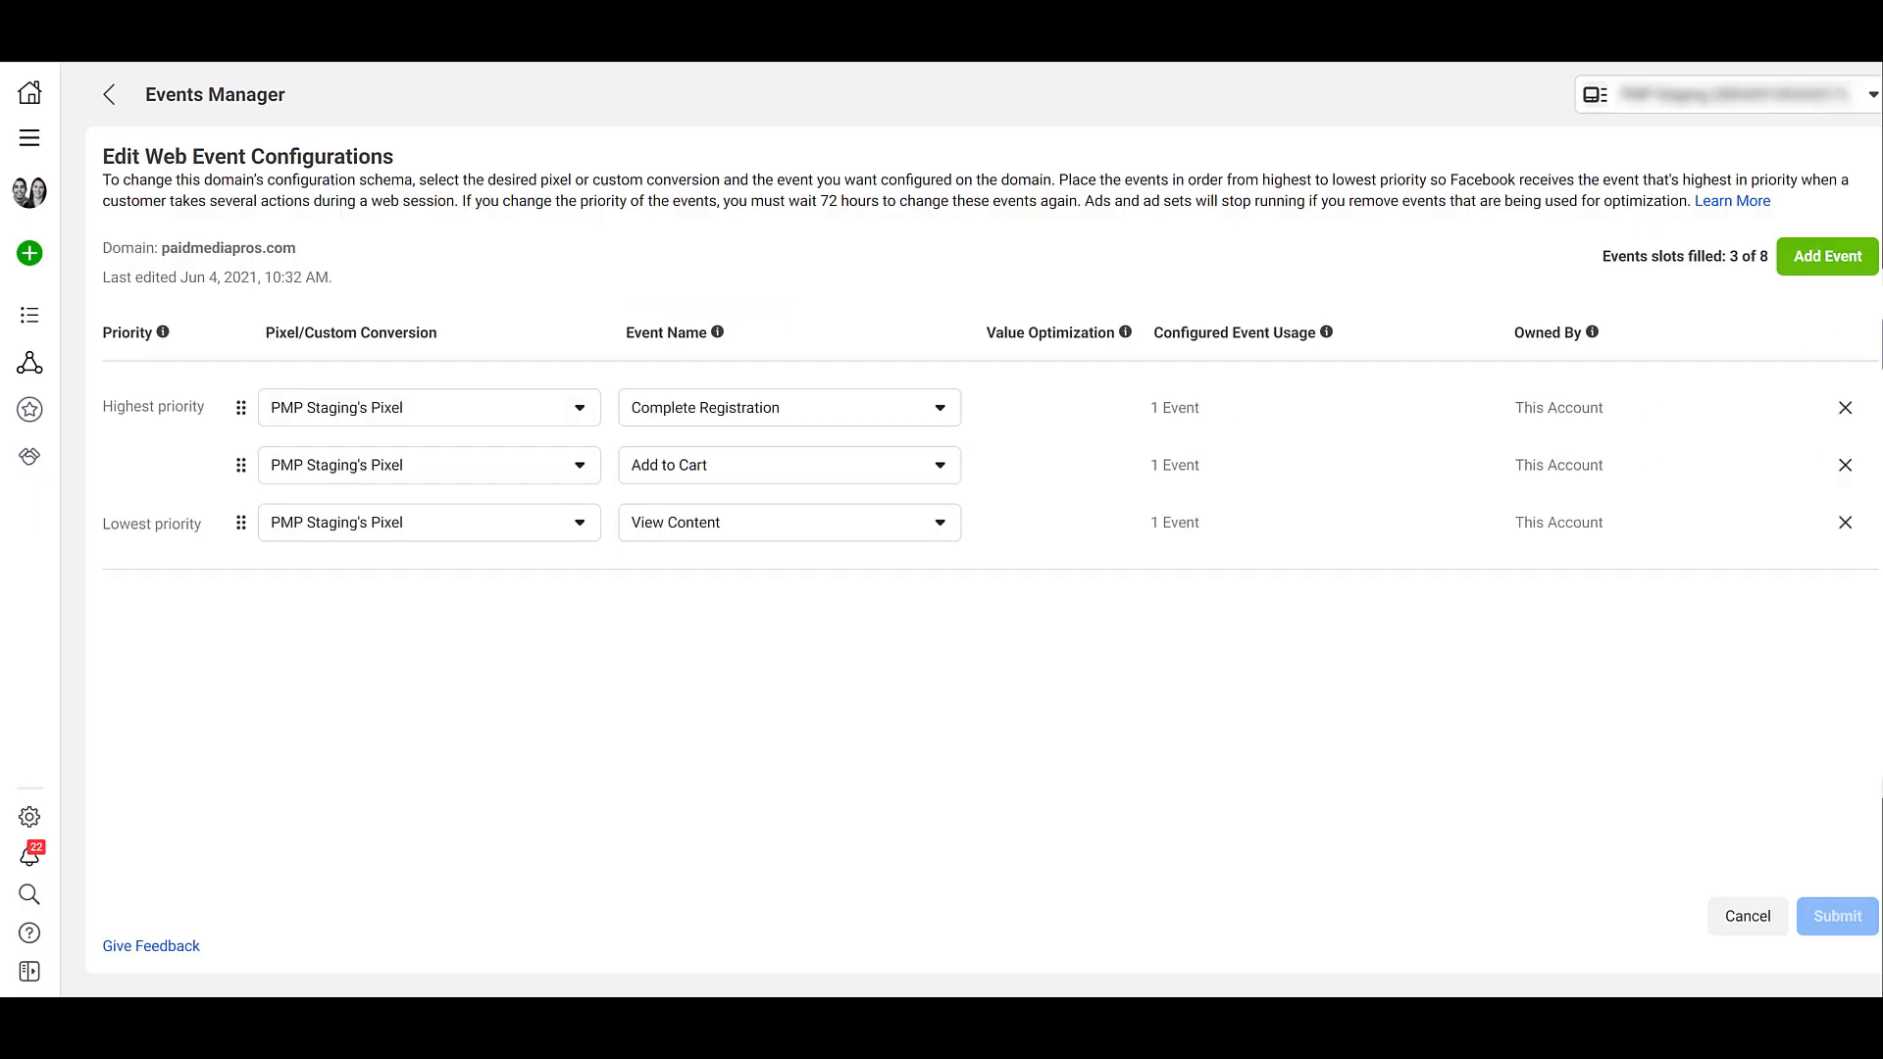
click(1840, 263)
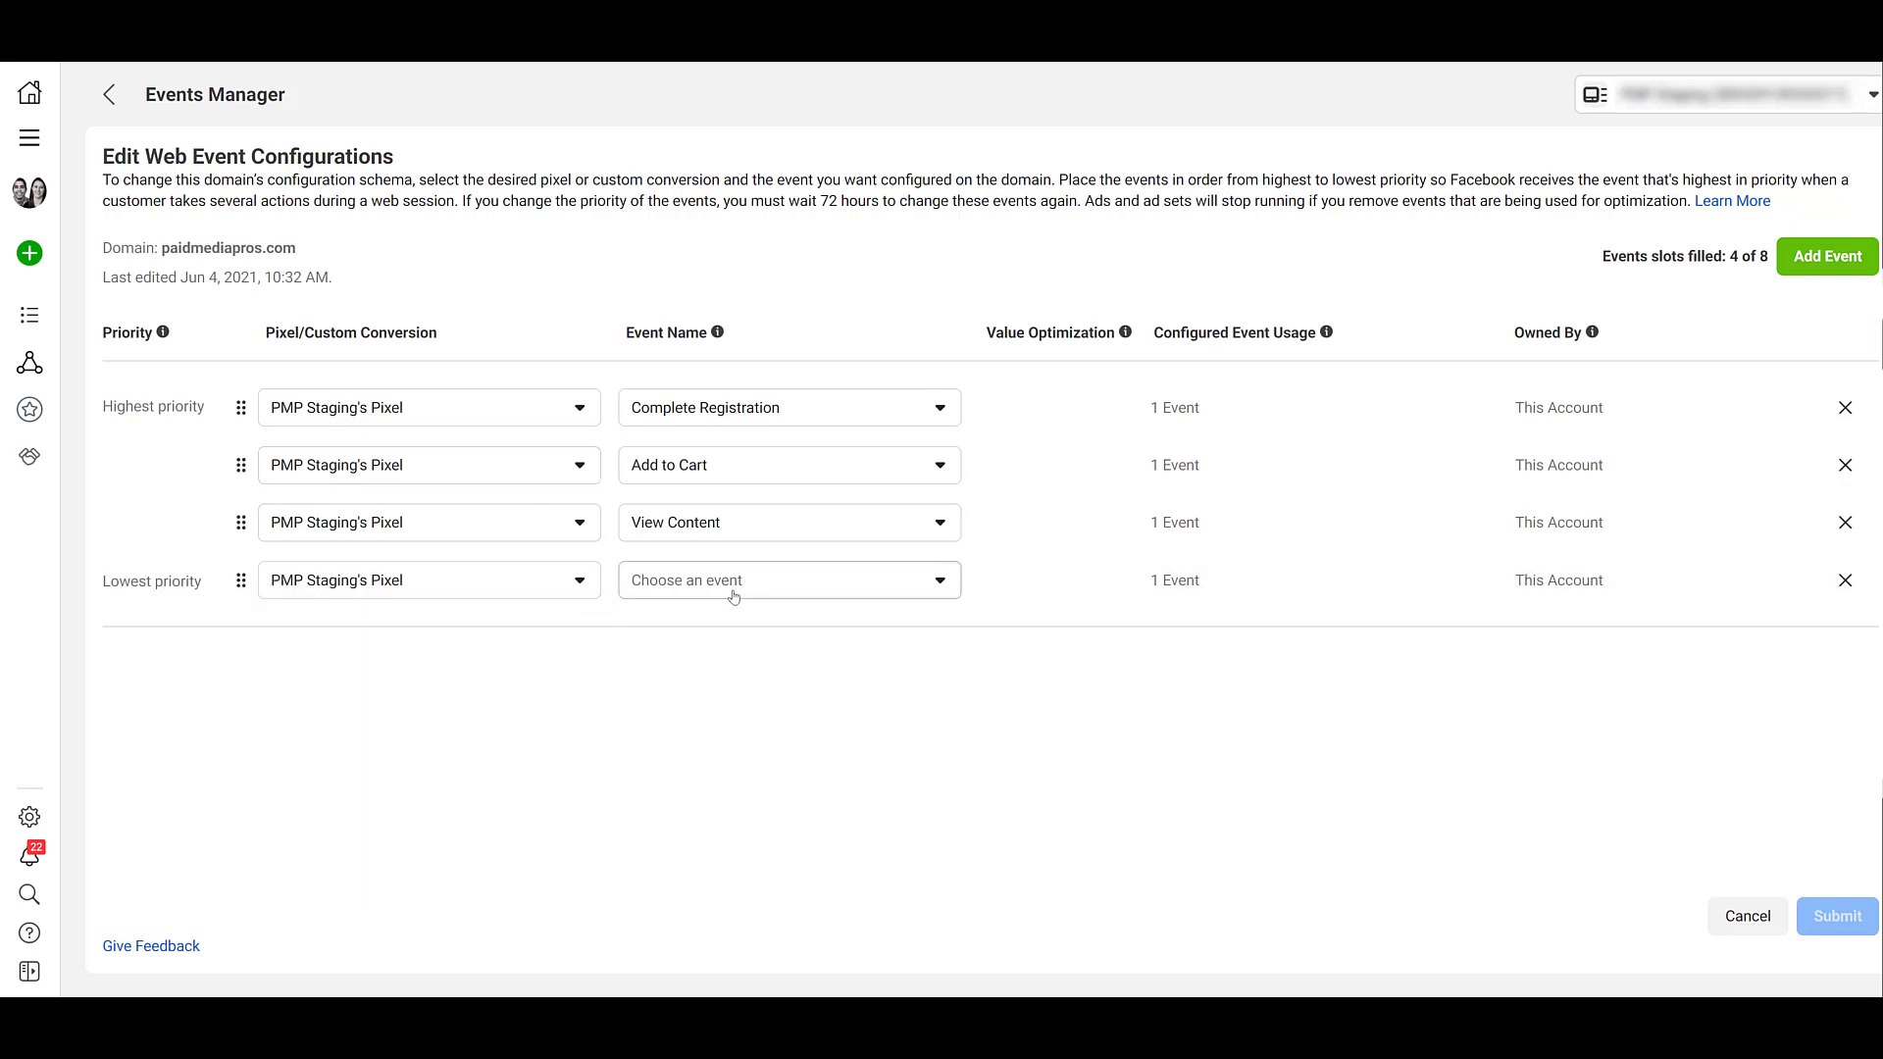
click(981, 682)
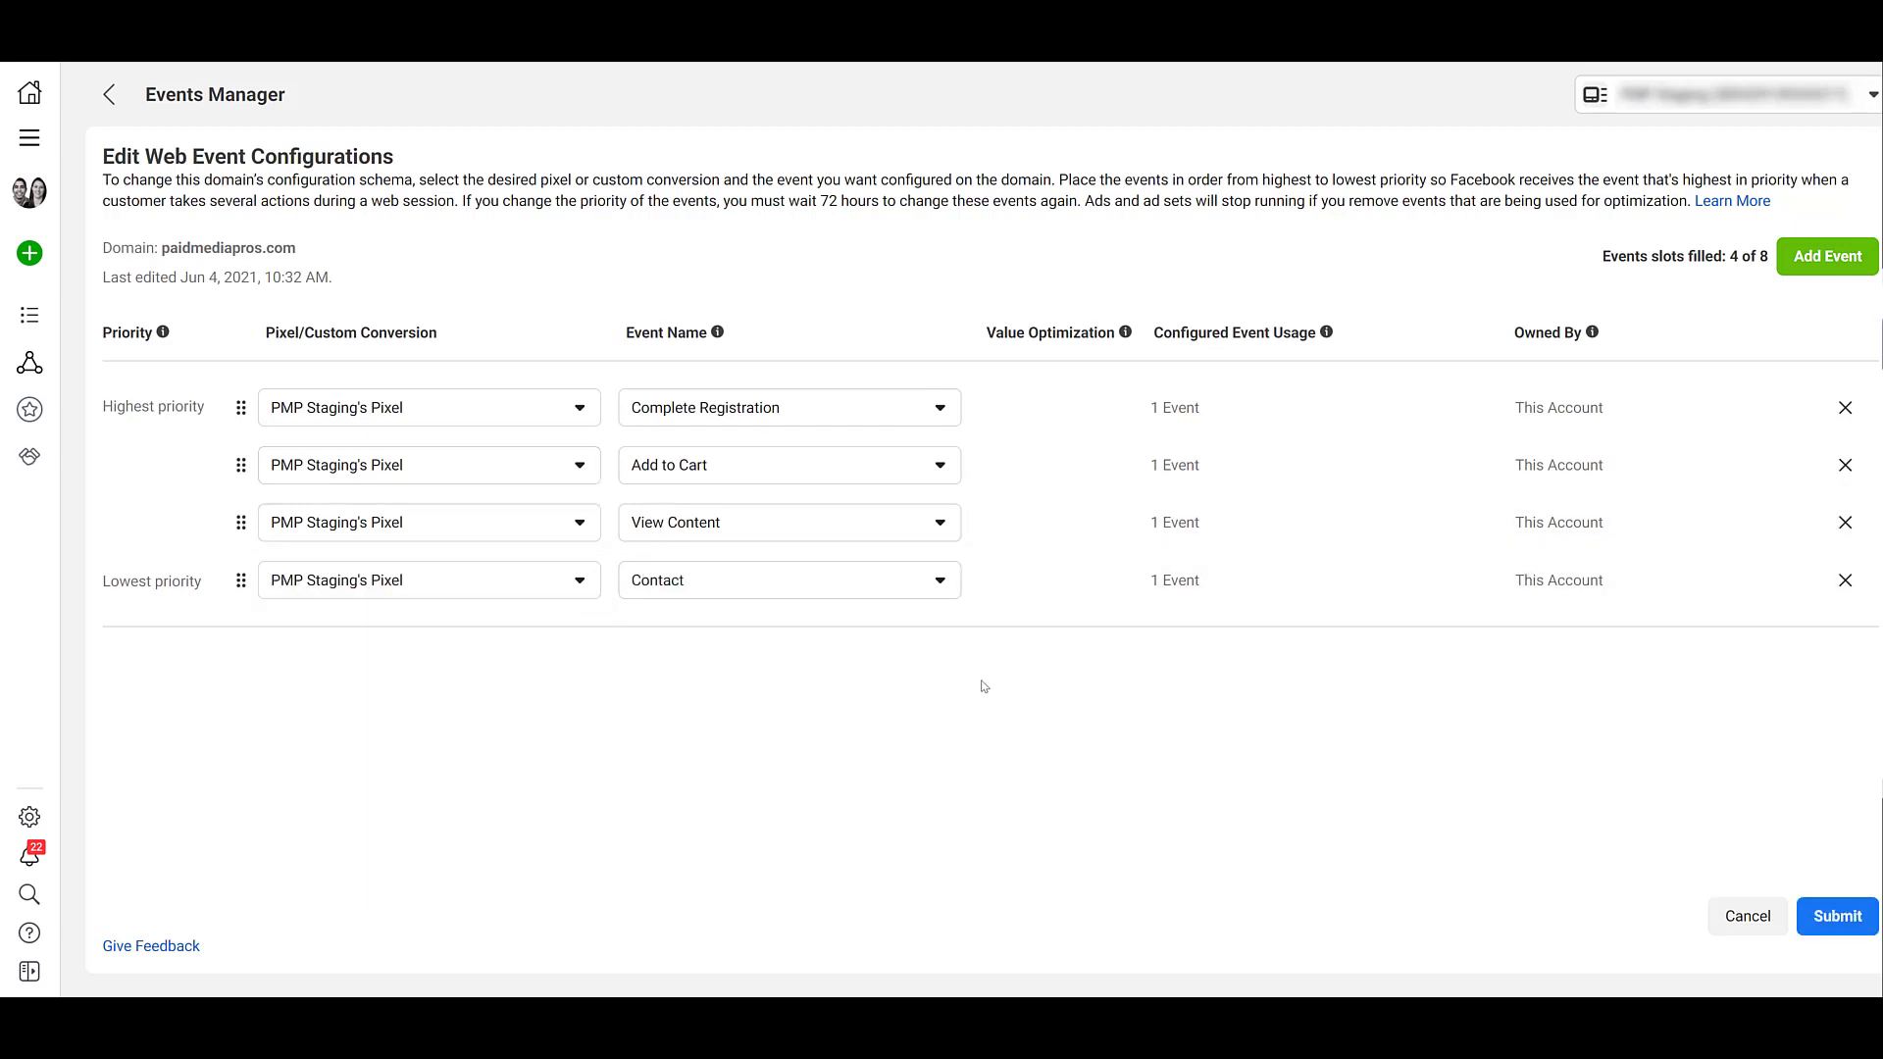